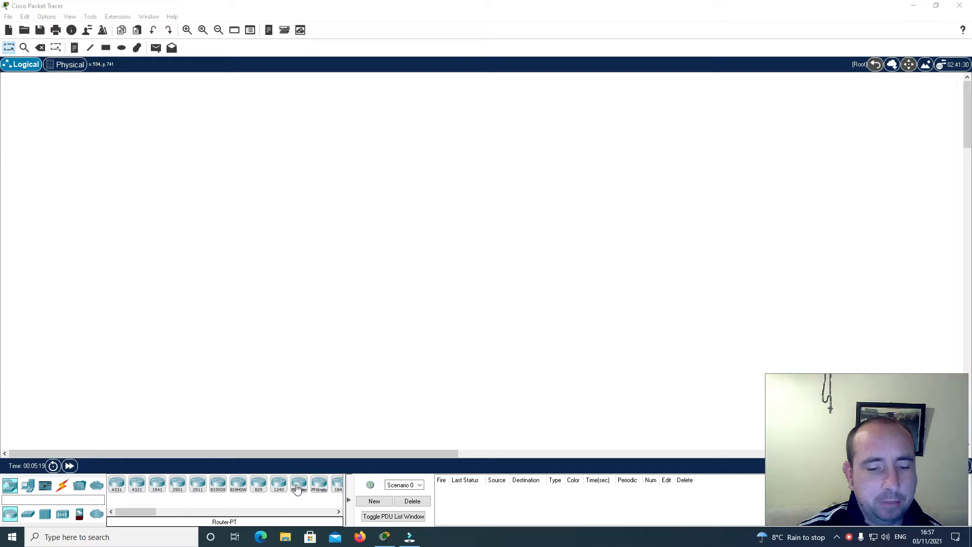
Place two Router-PT routers side by side in the upper part of the workspace
{"action": "left_click", "coordinate": [297, 486]}
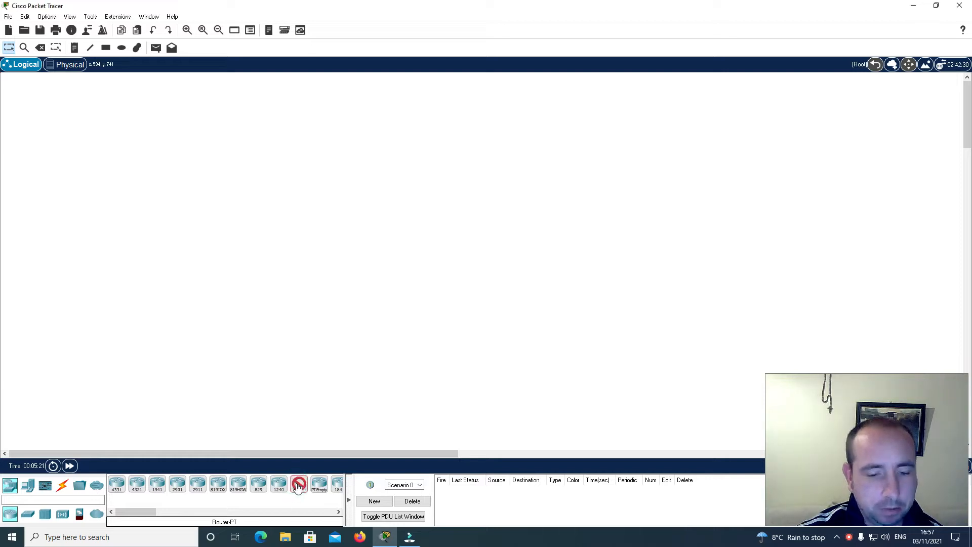
{"action": "left_click", "coordinate": [289, 184]}
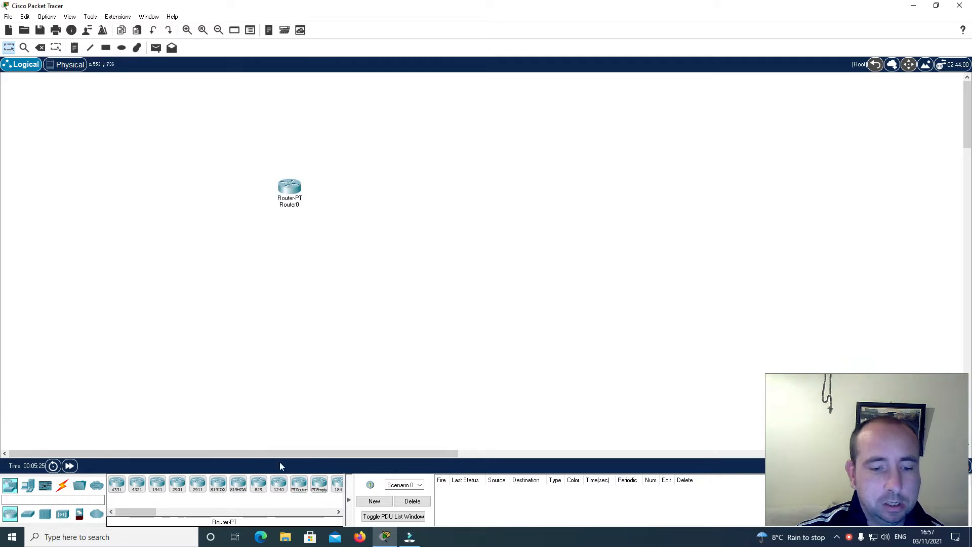
{"action": "left_click", "coordinate": [300, 487]}
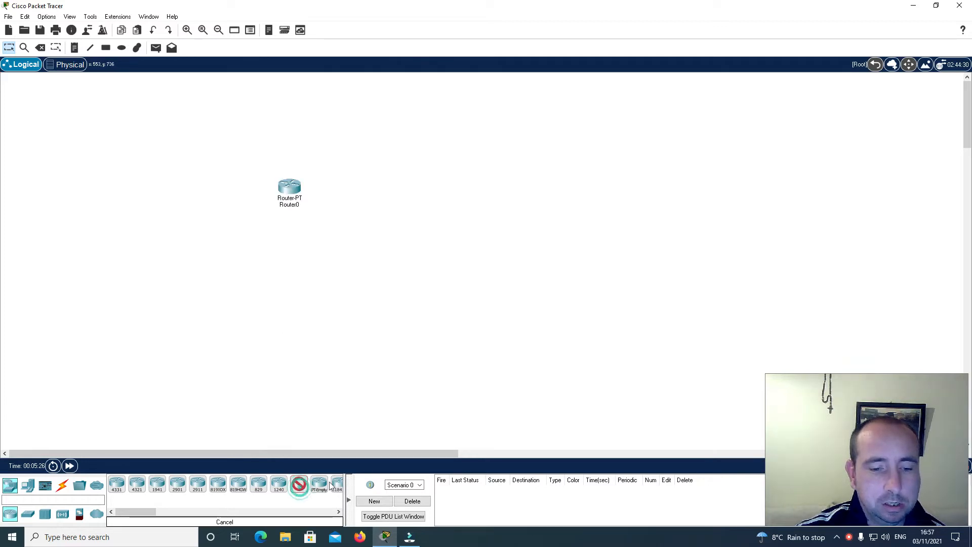
{"action": "left_click", "coordinate": [561, 186]}
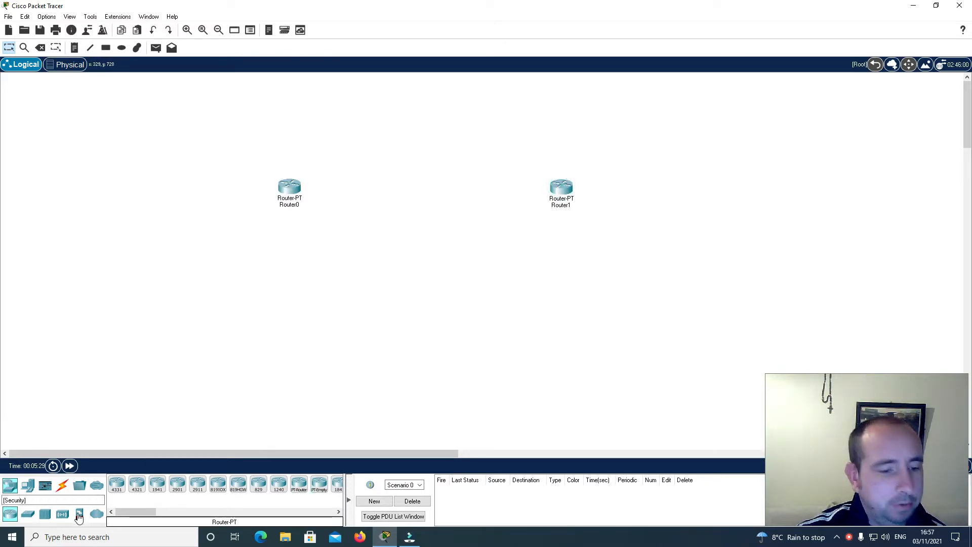
Add two 2960 switches, one below each router
{"action": "left_click", "coordinate": [17, 486]}
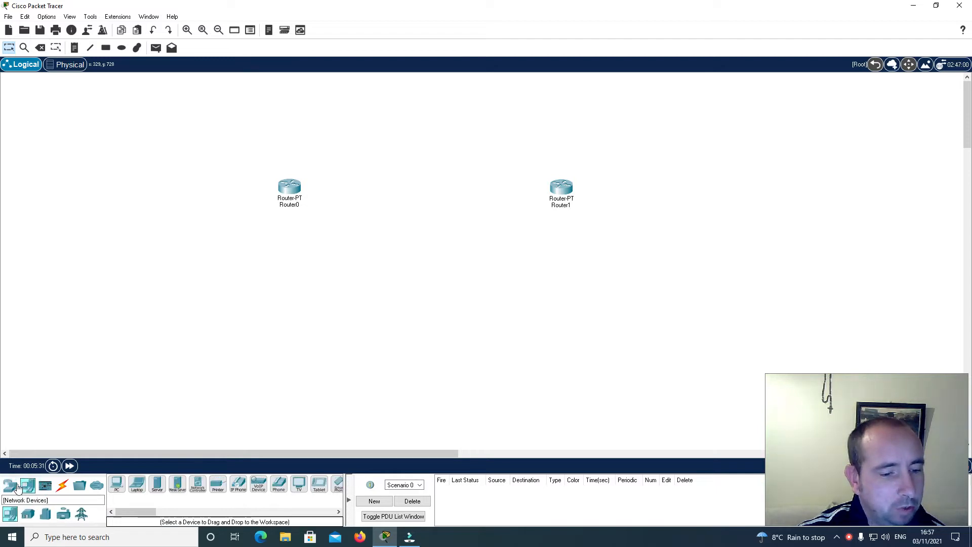
{"action": "left_click", "coordinate": [28, 513]}
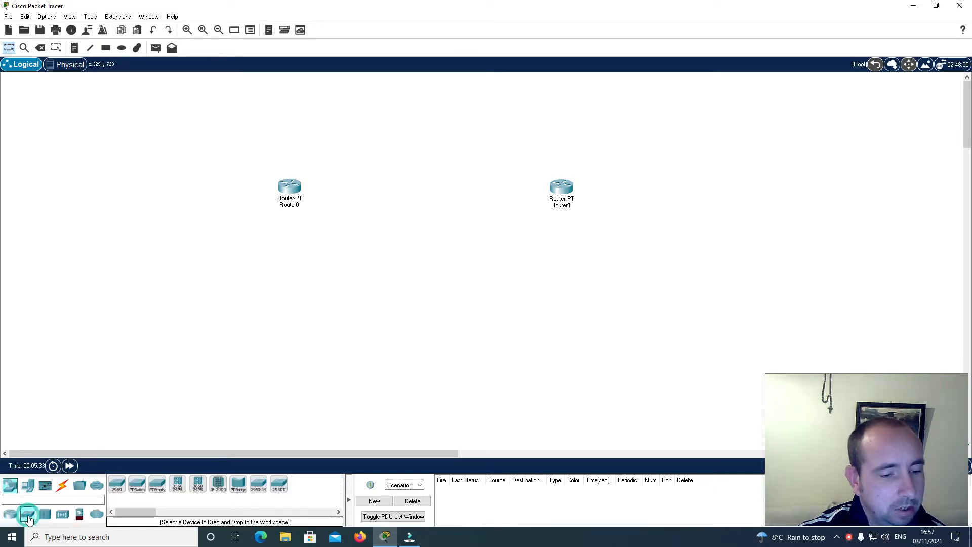
{"action": "left_click", "coordinate": [116, 485]}
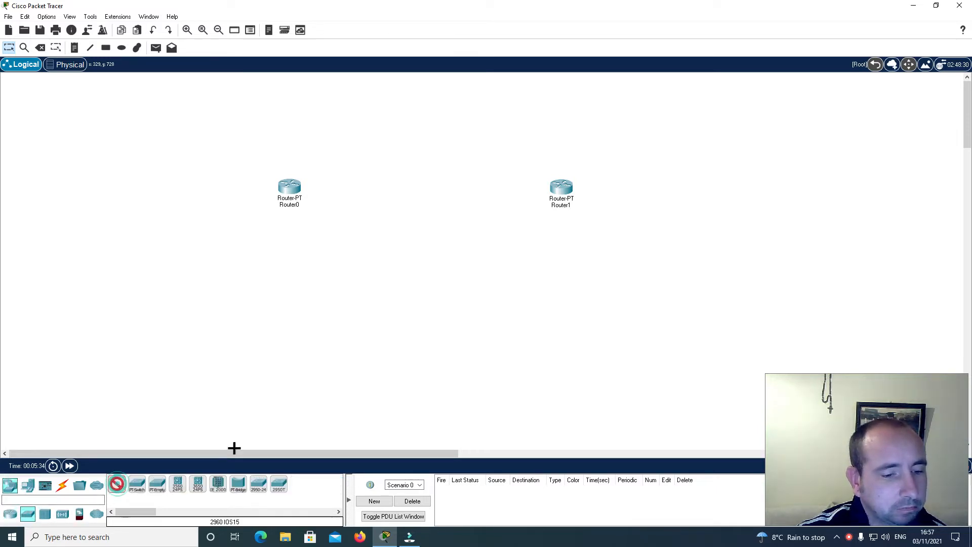
{"action": "left_click", "coordinate": [255, 288]}
{"action": "left_click", "coordinate": [116, 484], "text": "ctrl"}
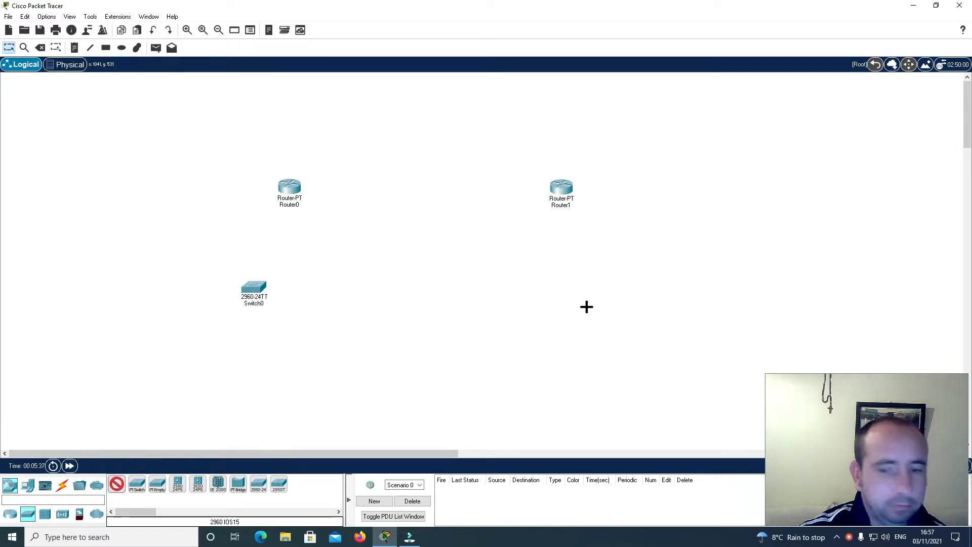
{"action": "left_click", "coordinate": [602, 312]}
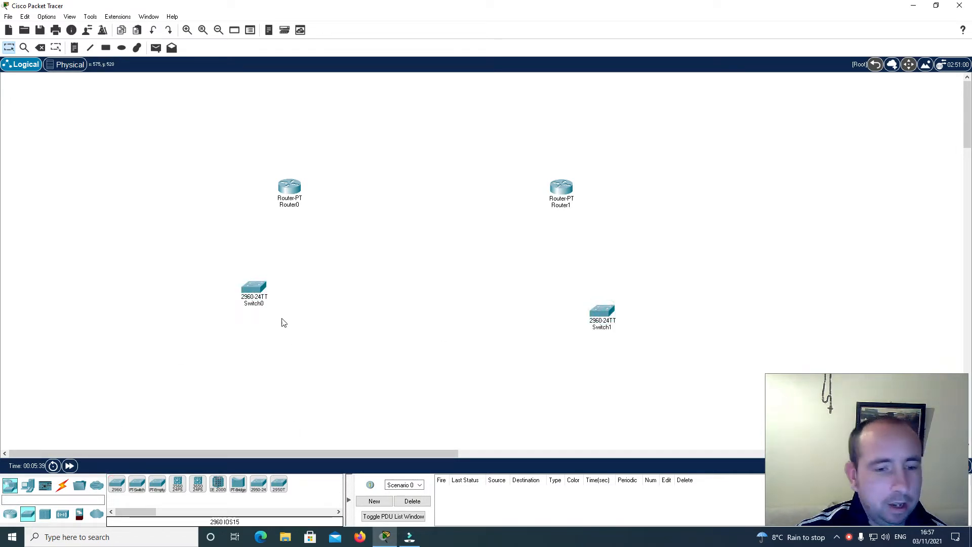
Add a Server-PT beside Switch0 and two Laptop-PT devices, one above and one below Switch1
{"action": "left_click", "coordinate": [28, 485]}
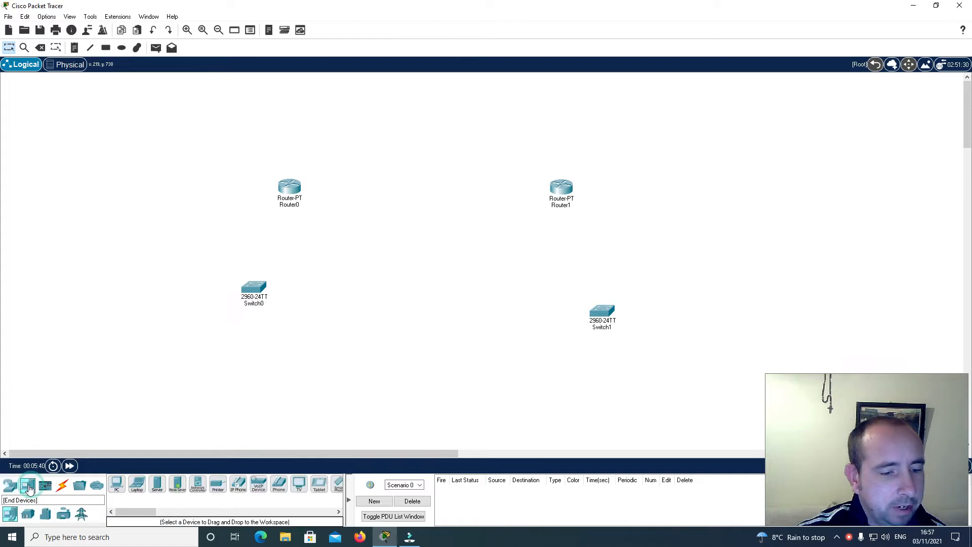
{"action": "left_click", "coordinate": [156, 484]}
{"action": "left_click", "coordinate": [158, 252]}
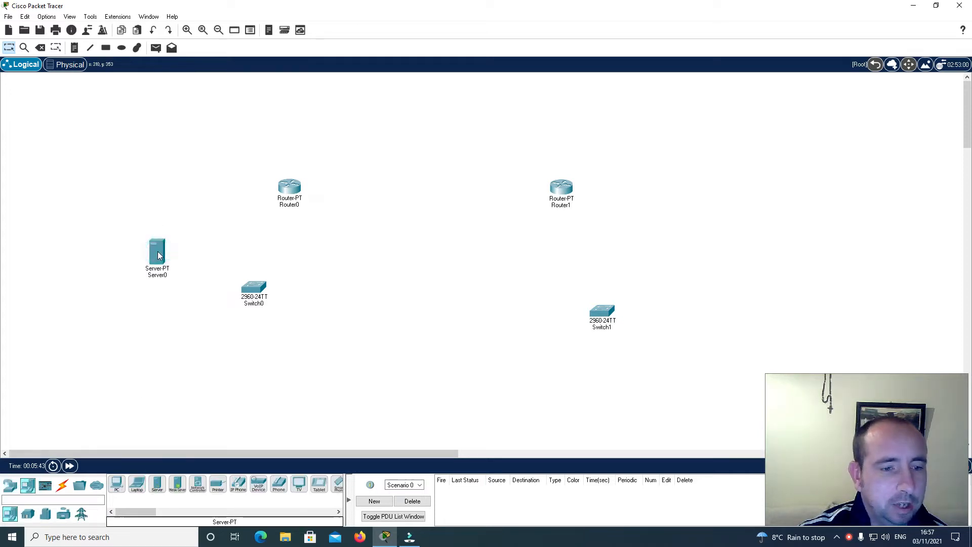
{"action": "left_click", "coordinate": [137, 484]}
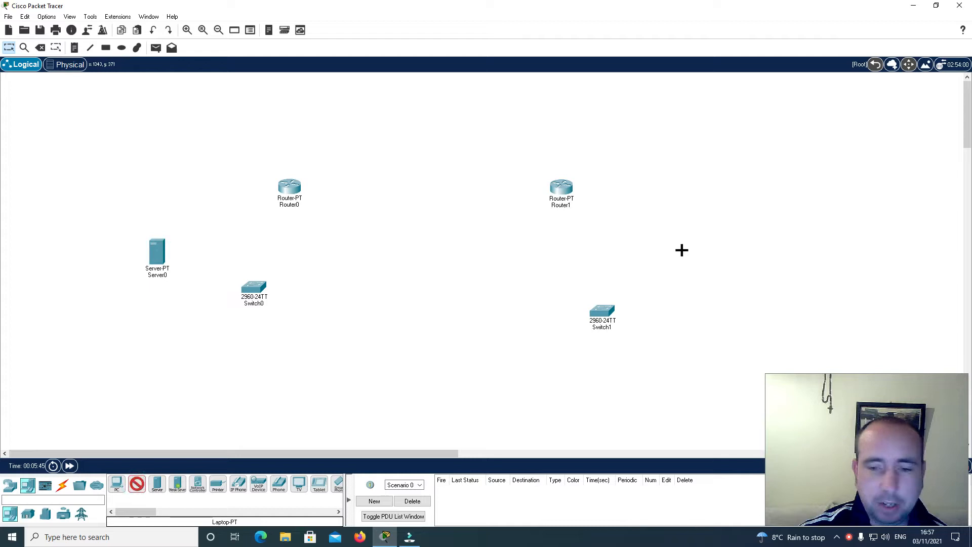
{"action": "left_click", "coordinate": [676, 245]}
{"action": "left_click", "coordinate": [138, 485]}
{"action": "left_click", "coordinate": [687, 360]}
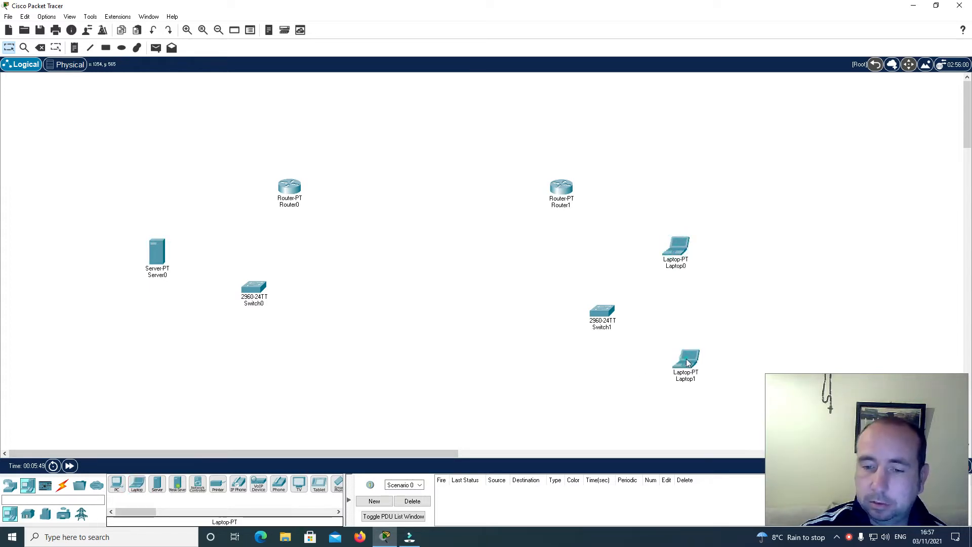
Connect Server0 to FastEthernet0/1 on Switch0 with a copper straight-through cable
{"action": "left_click", "coordinate": [64, 485]}
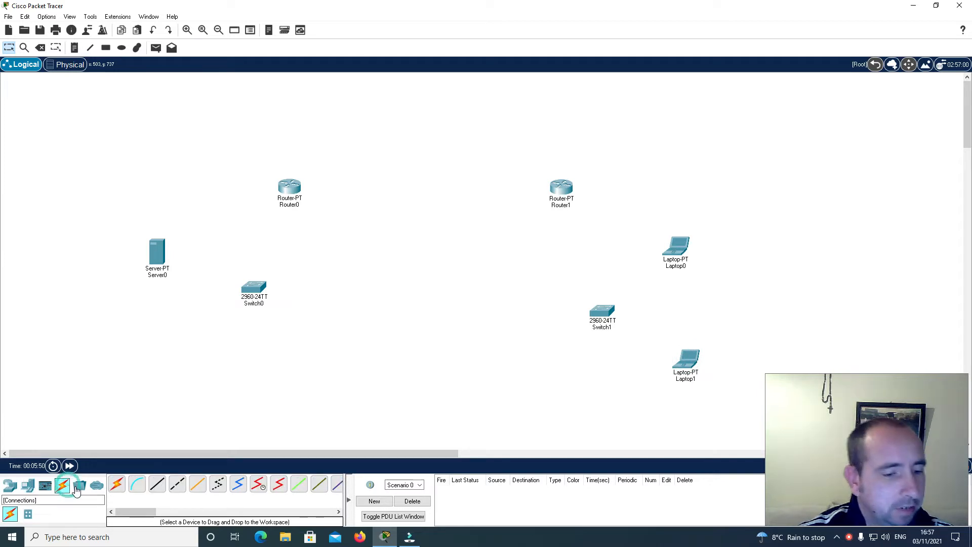
{"action": "left_click", "coordinate": [157, 484]}
{"action": "left_click", "coordinate": [159, 258]}
{"action": "left_click", "coordinate": [174, 262]}
{"action": "left_click", "coordinate": [253, 289]}
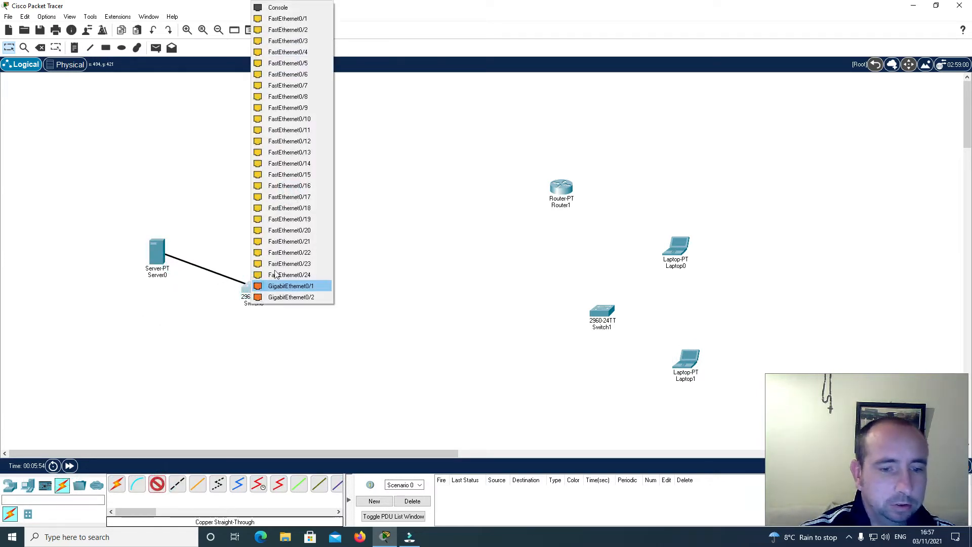
{"action": "left_click", "coordinate": [288, 18]}
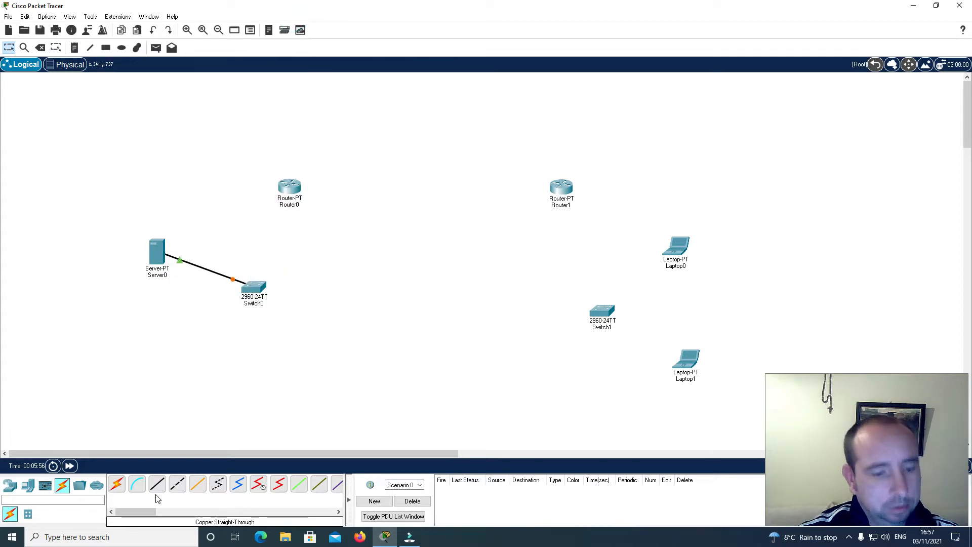
Connect GigabitEthernet0/1 on Switch0 to FastEthernet0/0 on Router0 with a copper straight-through cable
{"action": "left_click", "coordinate": [157, 484]}
{"action": "left_click", "coordinate": [261, 287]}
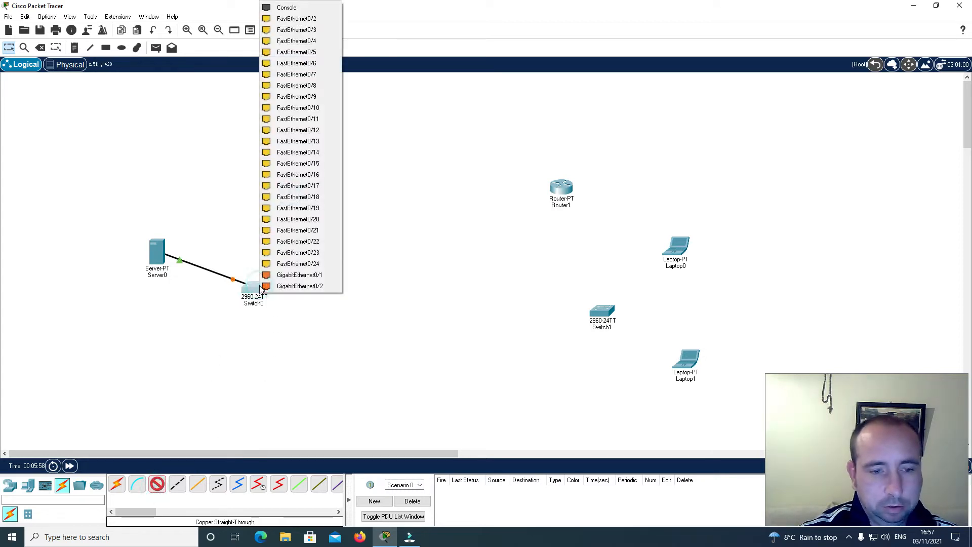
{"action": "left_click", "coordinate": [297, 275]}
{"action": "left_click", "coordinate": [292, 191]}
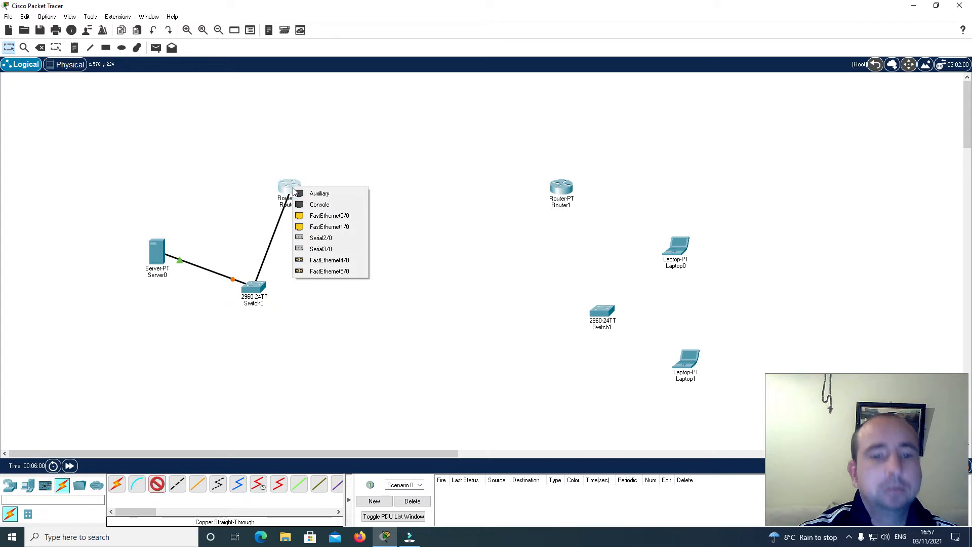
{"action": "left_click", "coordinate": [321, 215]}
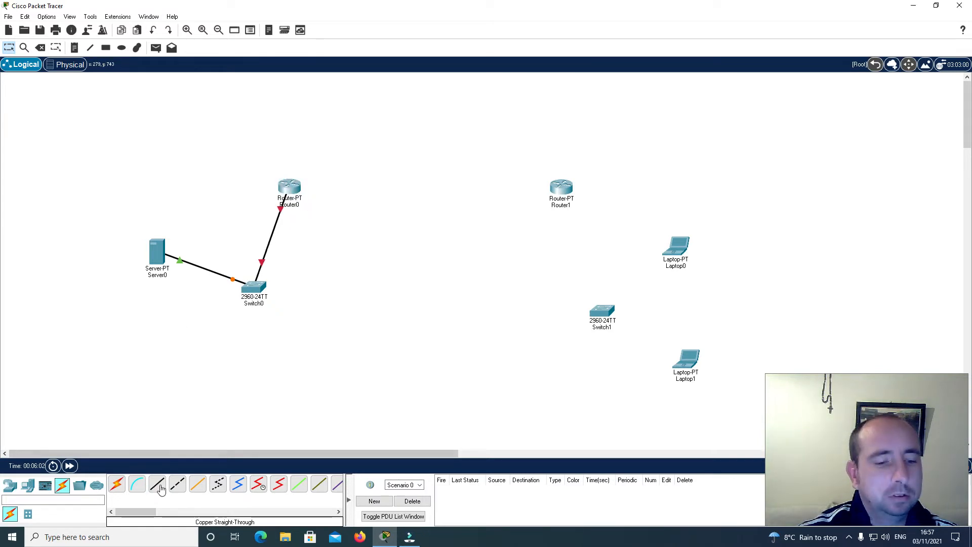
Connect FastEthernet0 on Laptop0 to FastEthernet0/1 on Switch1 with a copper straight-through cable
{"action": "left_click", "coordinate": [158, 487]}
{"action": "left_click", "coordinate": [673, 250]}
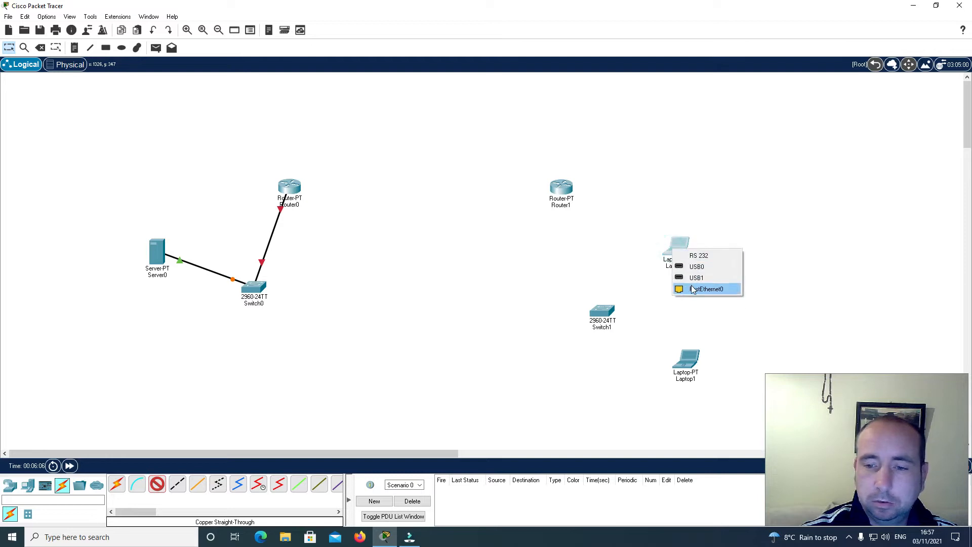
{"action": "left_click", "coordinate": [693, 289]}
{"action": "left_click", "coordinate": [603, 312]}
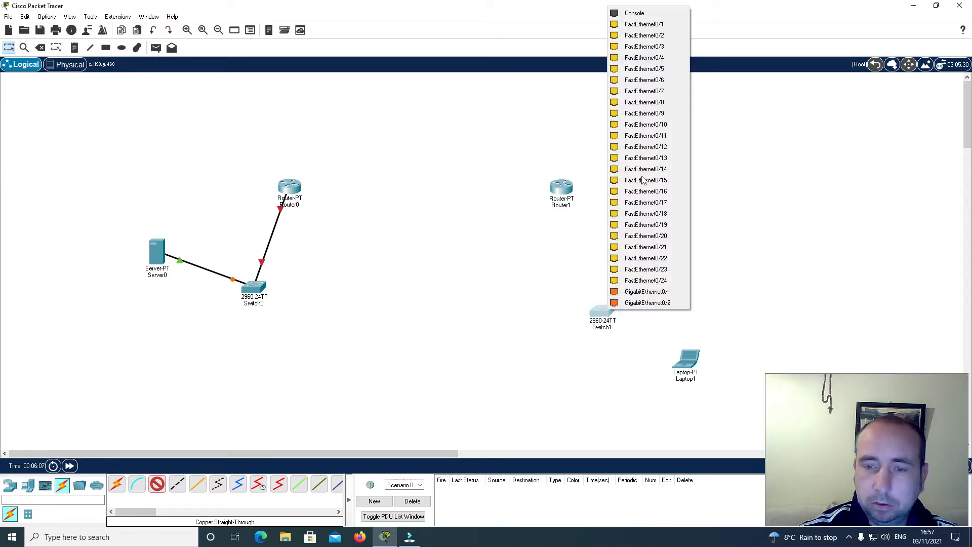
{"action": "left_click", "coordinate": [644, 24]}
Connect FastEthernet0 on Laptop1 to a free FastEthernet port on Switch1 with a copper straight-through cable
{"action": "left_click", "coordinate": [155, 486]}
{"action": "left_click", "coordinate": [690, 362]}
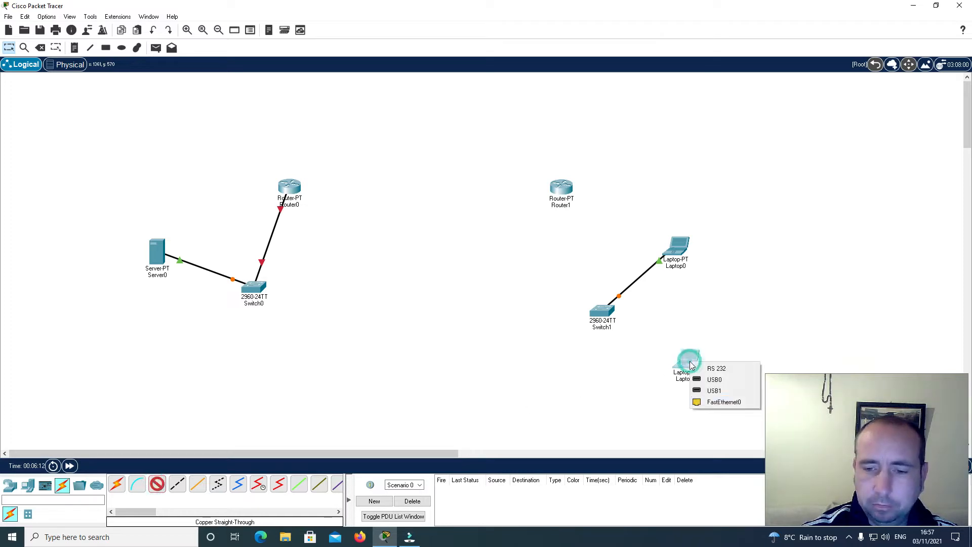
{"action": "left_click", "coordinate": [709, 401]}
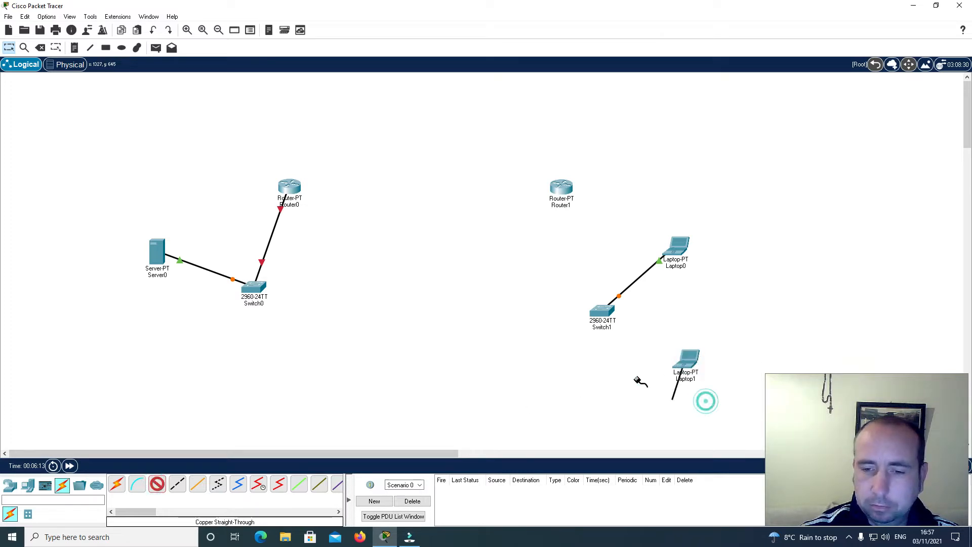
{"action": "left_click", "coordinate": [600, 311]}
{"action": "left_click", "coordinate": [636, 38]}
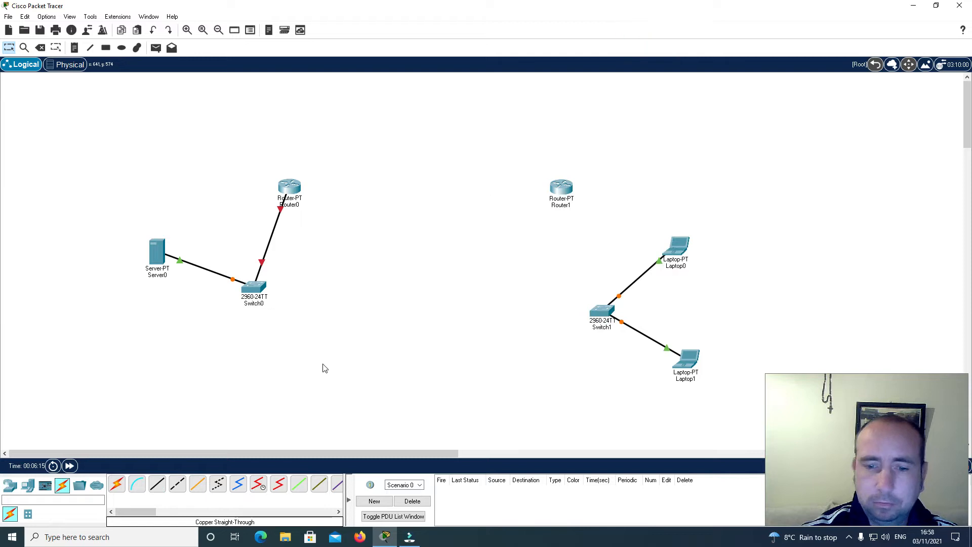
Connect Switch1 to FastEthernet0/0 on Router1 with a copper straight-through cable
{"action": "left_click", "coordinate": [157, 484]}
{"action": "left_click", "coordinate": [589, 325]}
{"action": "left_click", "coordinate": [640, 292]}
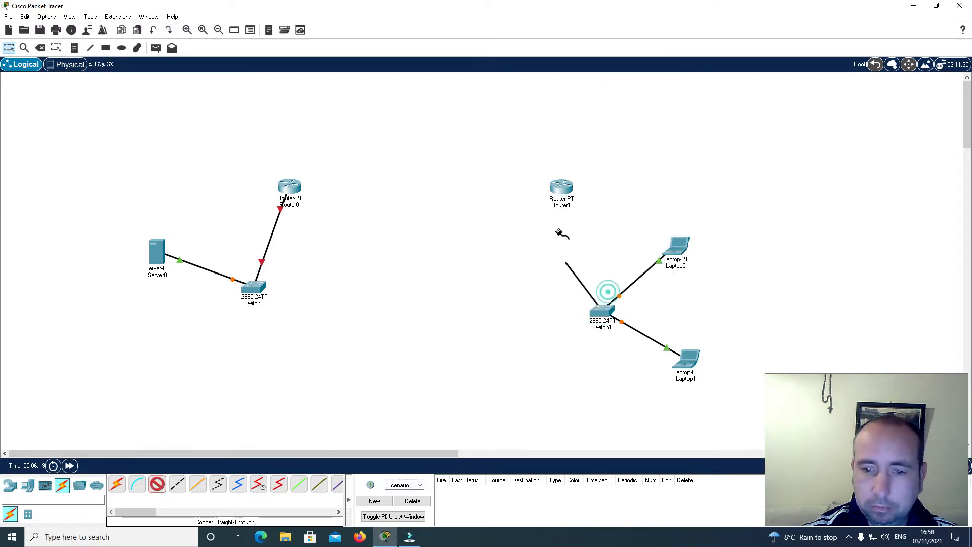
{"action": "left_click", "coordinate": [559, 189]}
{"action": "left_click", "coordinate": [582, 218]}
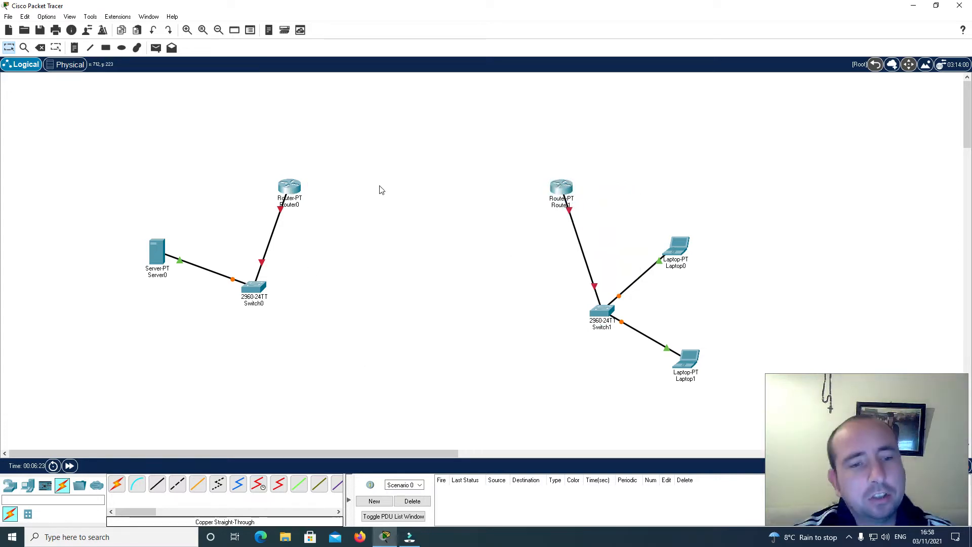
Link Router0 and Router1 through their FastEthernet1/0 ports with a copper cross-over cable
{"action": "left_click", "coordinate": [179, 486]}
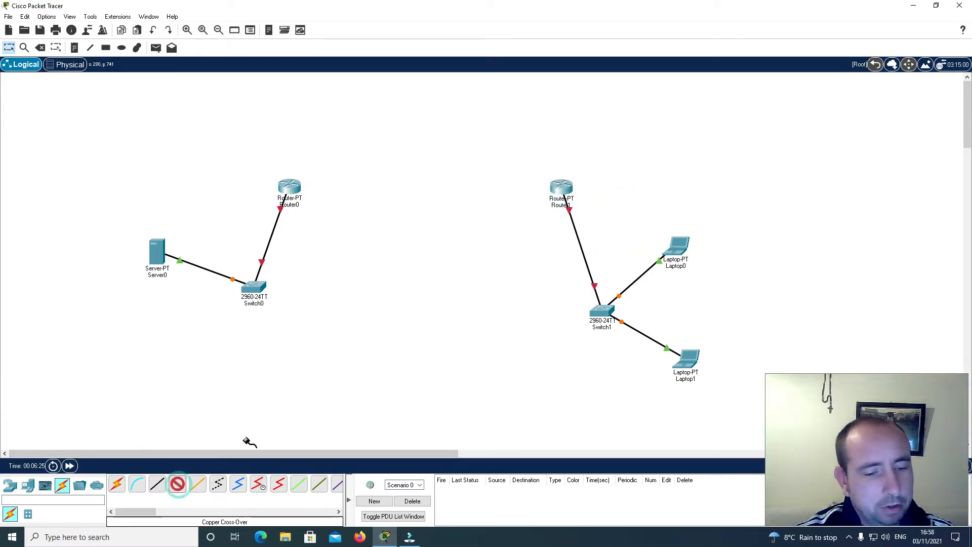
{"action": "left_click", "coordinate": [294, 190]}
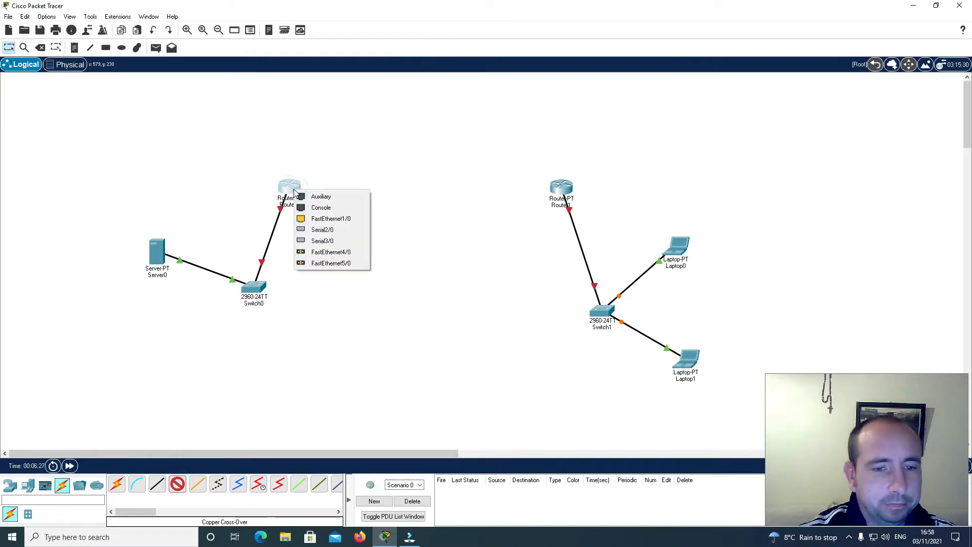
{"action": "left_click", "coordinate": [330, 218]}
{"action": "left_click", "coordinate": [559, 188]}
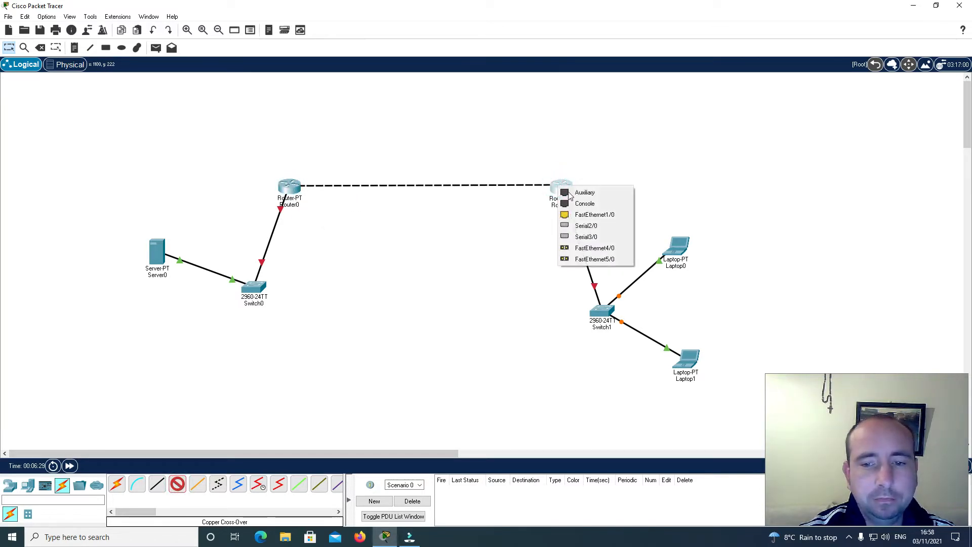
{"action": "left_click", "coordinate": [593, 215]}
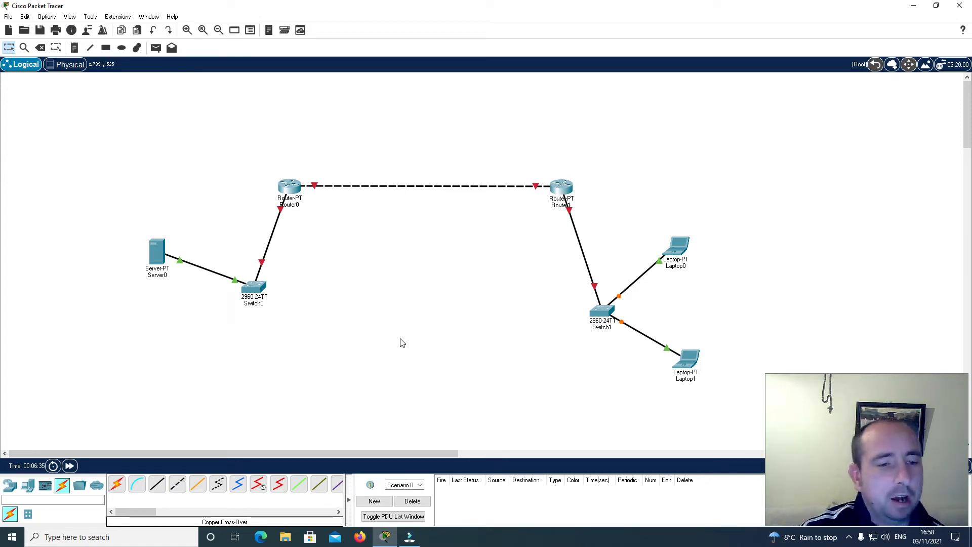
Add address notes reading 192.168.0.2 below Server0 and 192.168.0.1 beside Router0
{"action": "left_click", "coordinate": [74, 48]}
{"action": "left_click", "coordinate": [139, 285]}
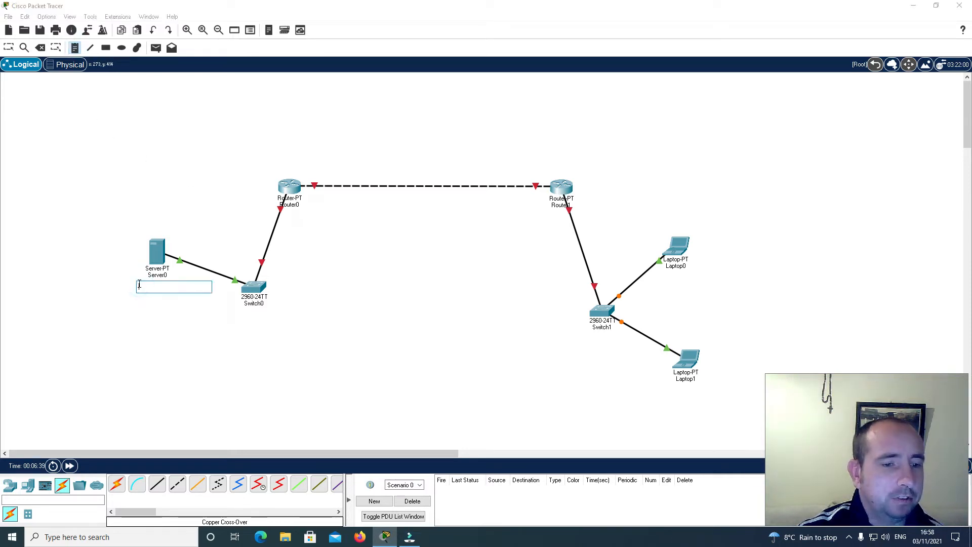
{"action": "type", "text": "192.168.0.2"}
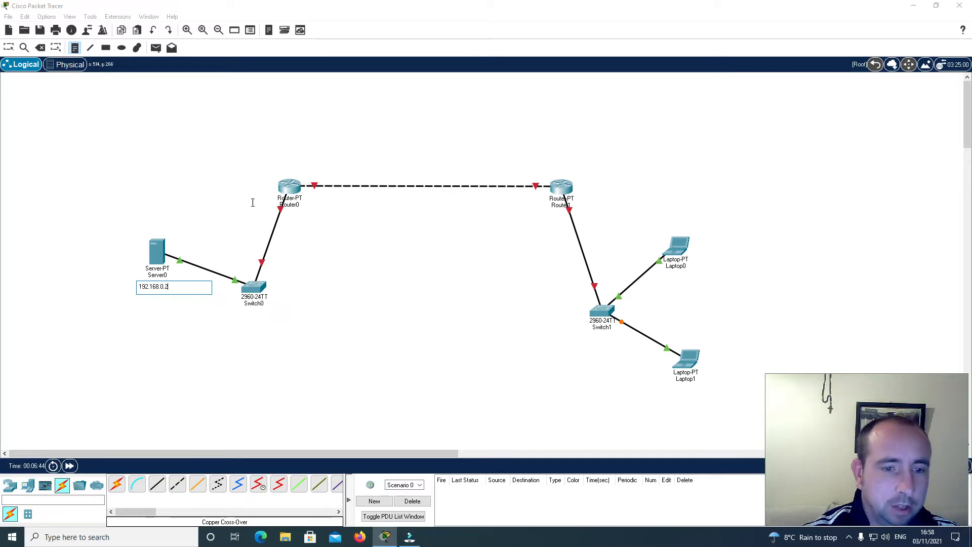
{"action": "left_click", "coordinate": [245, 198]}
{"action": "type", "text": "192.168.0.1"}
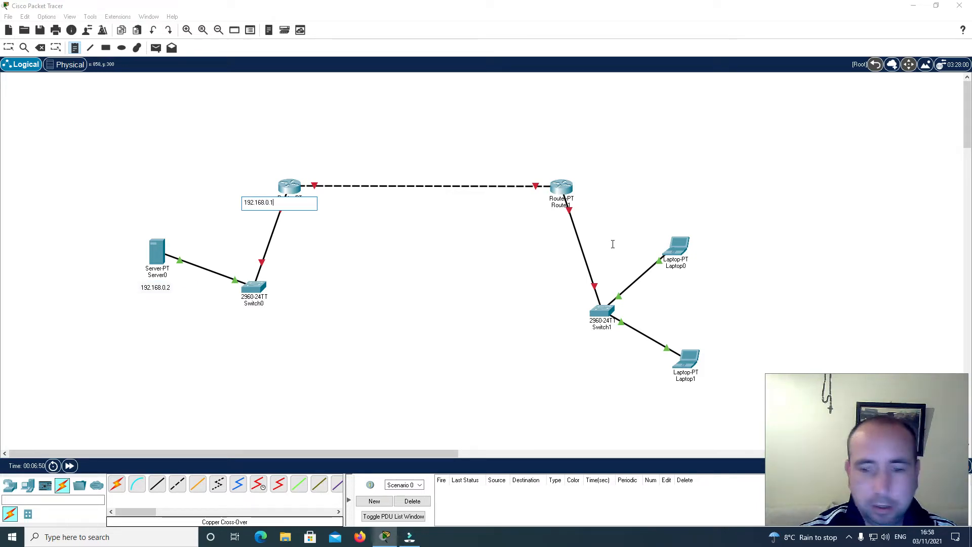
Add address notes reading 192.168.3.2 below Laptop0 and 192.168.3.3 below Laptop1
{"action": "left_click", "coordinate": [668, 279]}
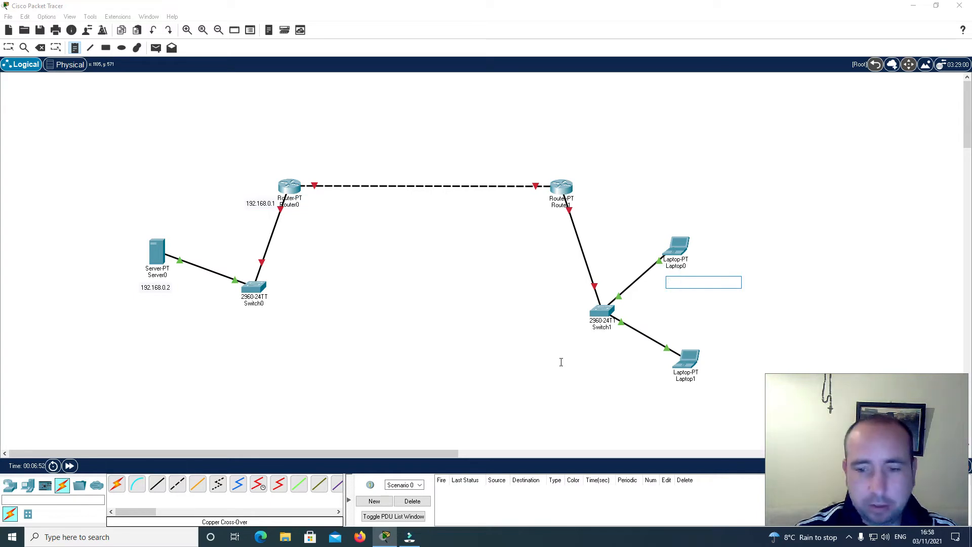
{"action": "type", "text": "192.168.3.2"}
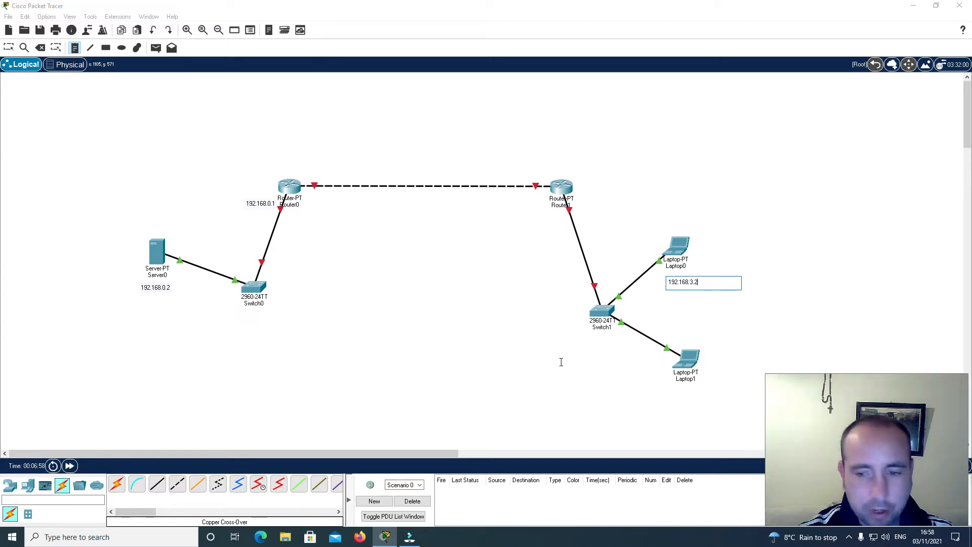
{"action": "left_click", "coordinate": [669, 391]}
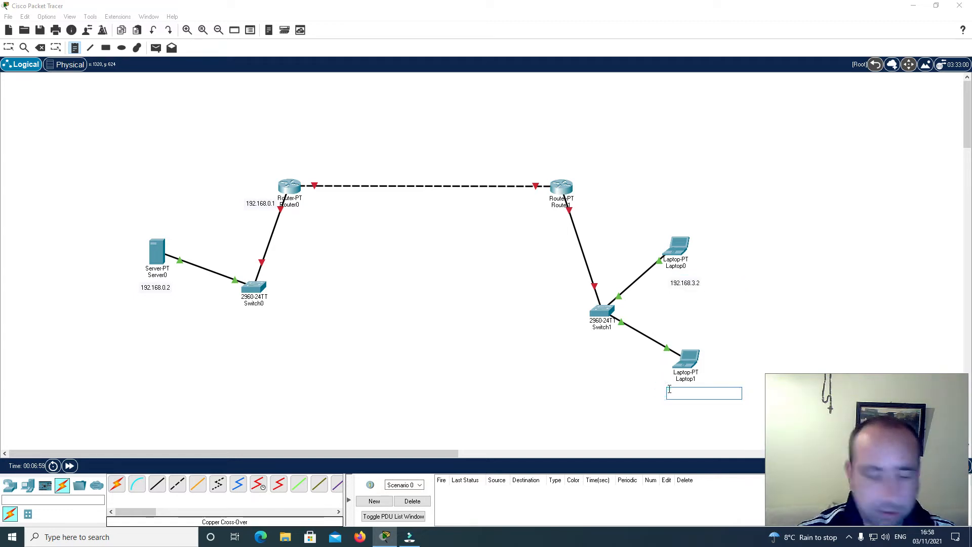
{"action": "type", "text": "192.168"}
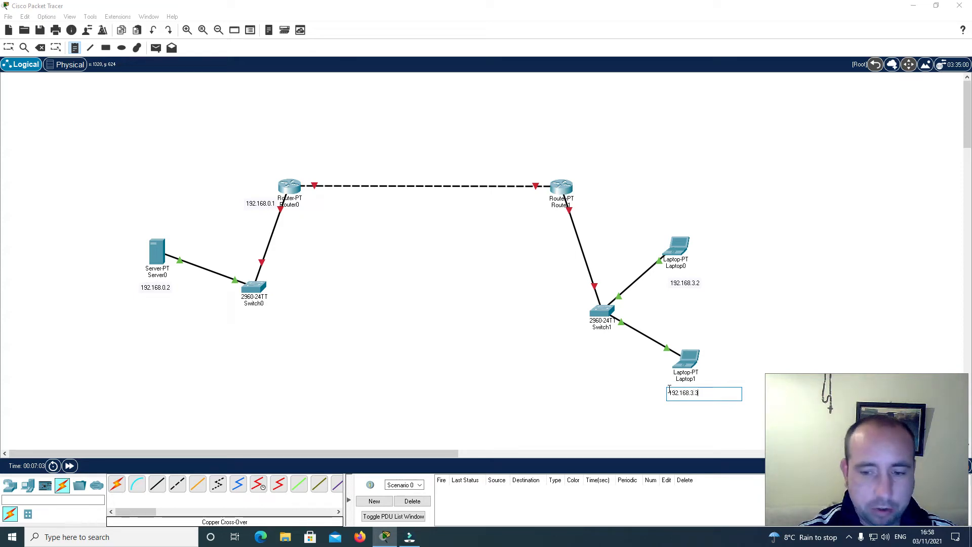
{"action": "type", "text": ".3.3"}
Add an address note reading 192.168.3.1 beside Router1 for its switch-side interface
{"action": "left_click", "coordinate": [576, 191]}
{"action": "type", "text": "192.168"}
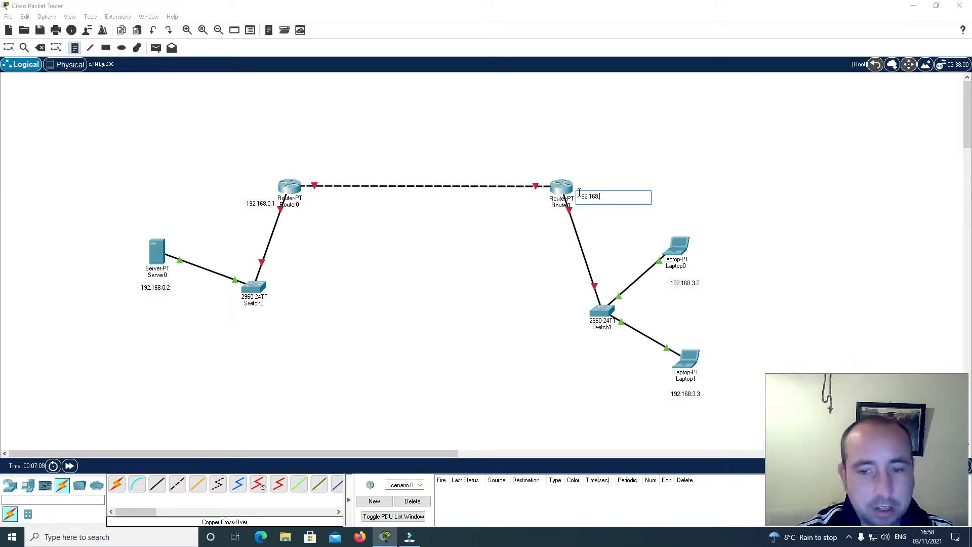
{"action": "type", "text": ".3"}
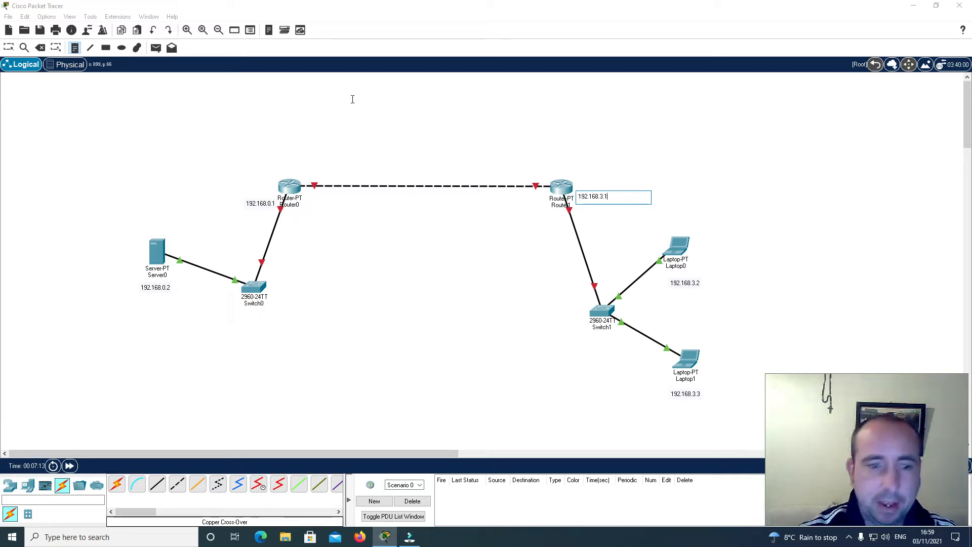
{"action": "type", "text": ".1"}
Label the router-to-router link with address notes reading 192.168.2.1 at Router0 and 192.168.2.2 at Router1
{"action": "left_click", "coordinate": [296, 171]}
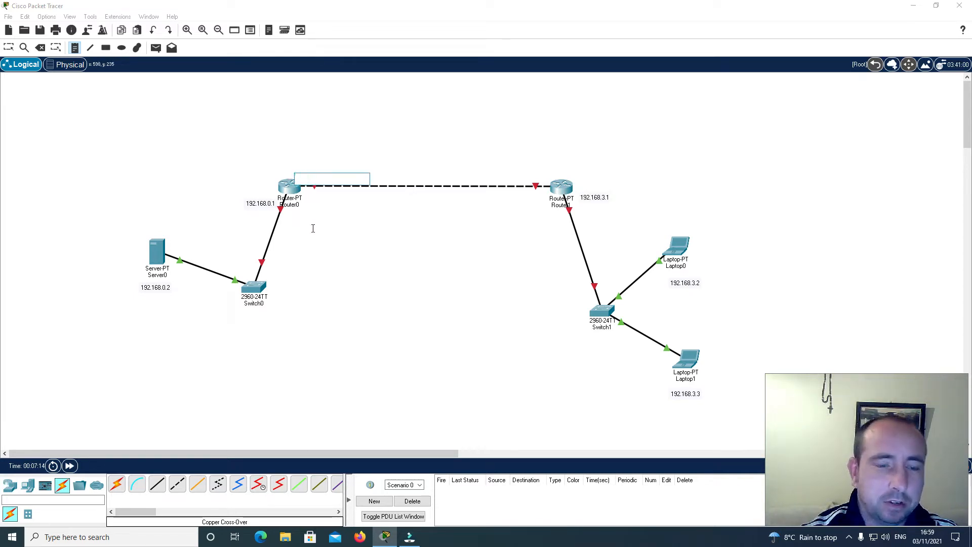
{"action": "type", "text": "192.168"}
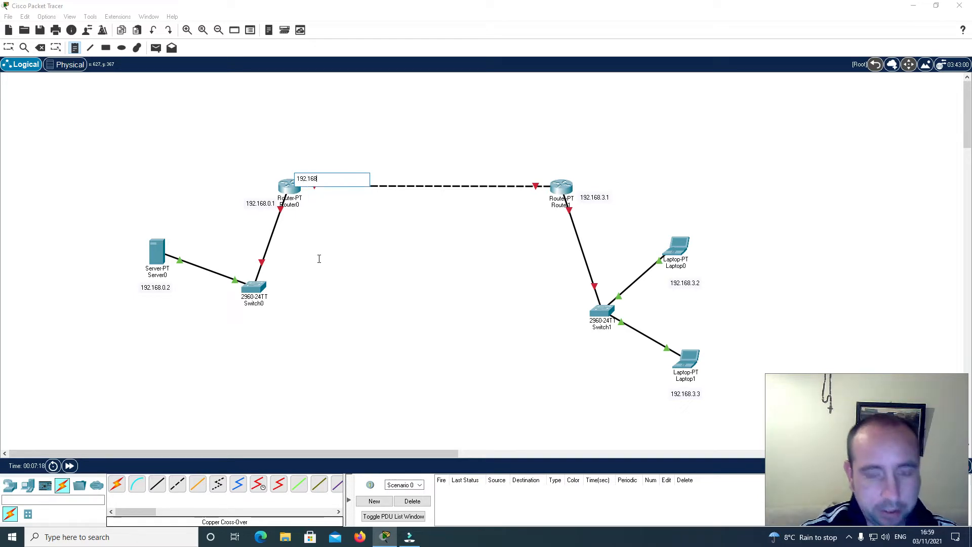
{"action": "type", "text": ".2.1"}
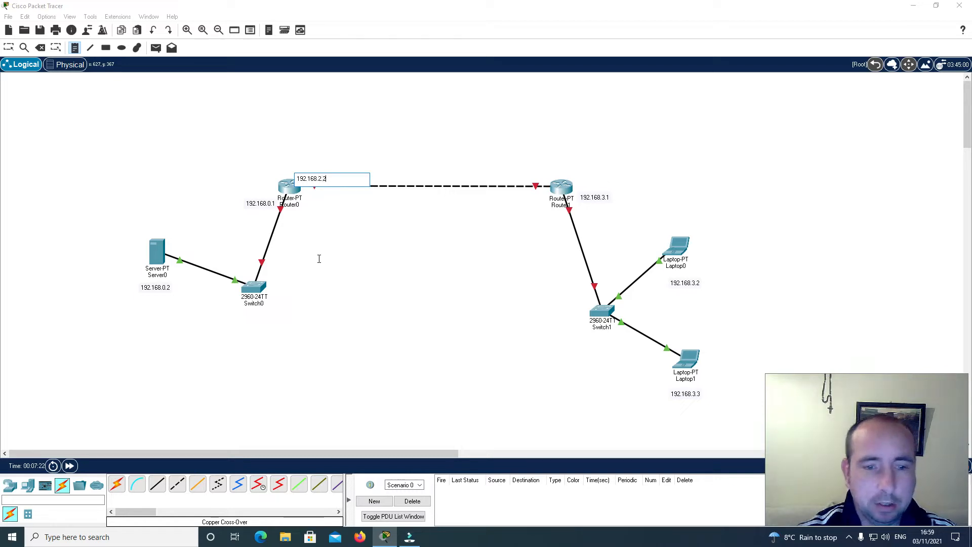
{"action": "left_click", "coordinate": [538, 168]}
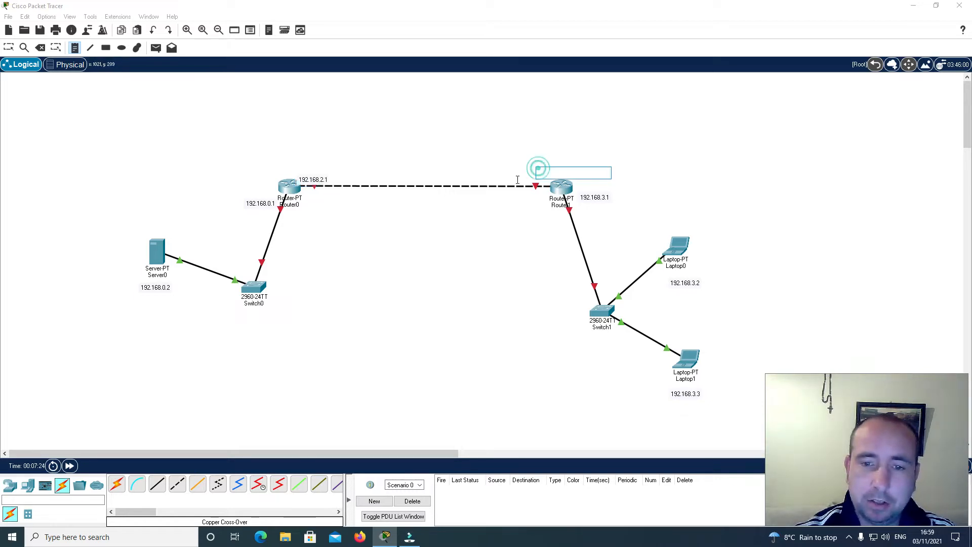
{"action": "type", "text": "192.168.2.2"}
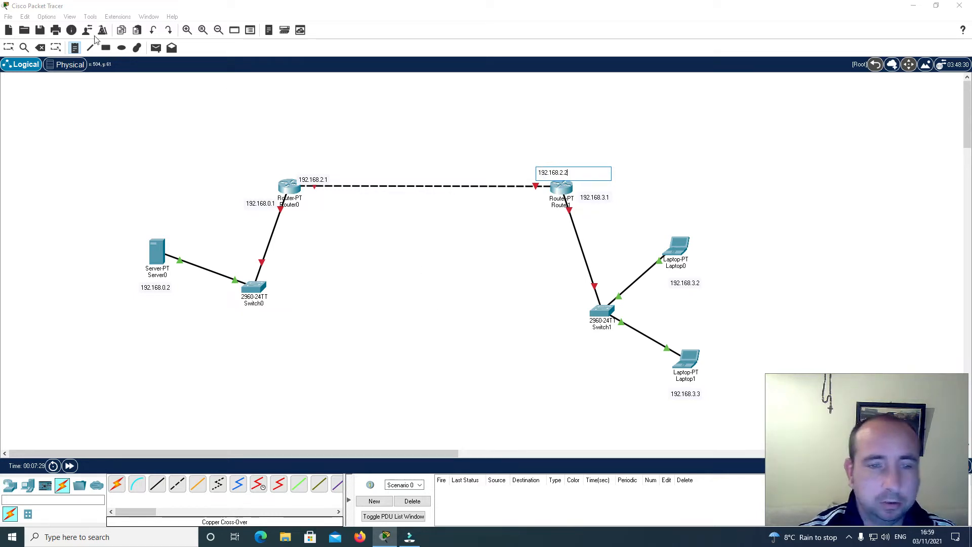
{"action": "left_click", "coordinate": [8, 47]}
Give Server0 the static IPv4 address 192.168.0.2 with subnet mask 255.255.255.0
{"action": "left_click", "coordinate": [156, 261]}
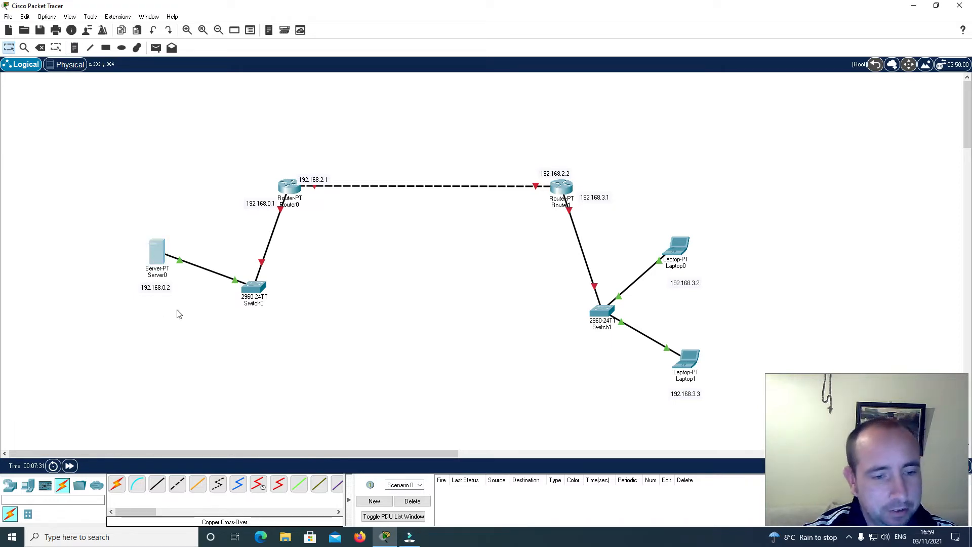
{"action": "left_click", "coordinate": [429, 111]}
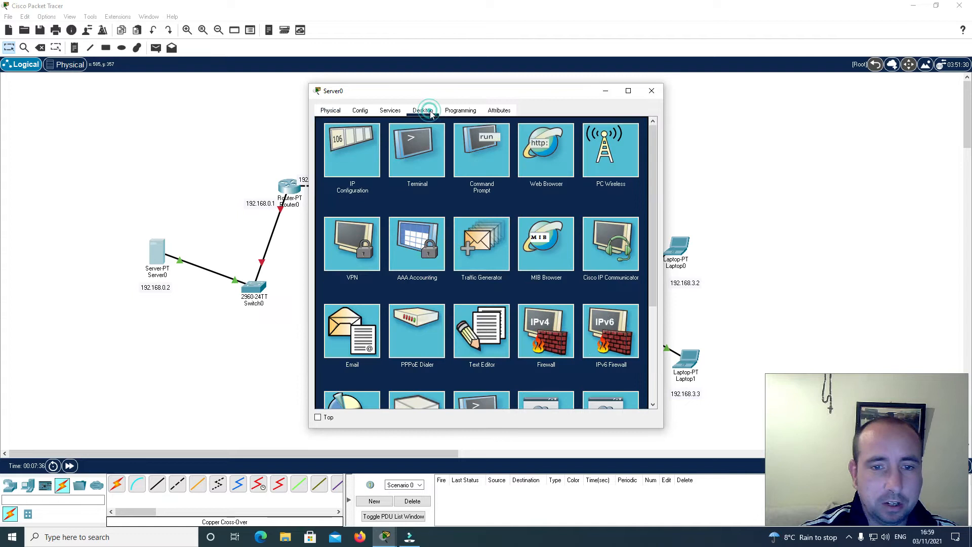
{"action": "left_click", "coordinate": [351, 151]}
{"action": "left_click", "coordinate": [442, 168]}
{"action": "type", "text": "192.16"}
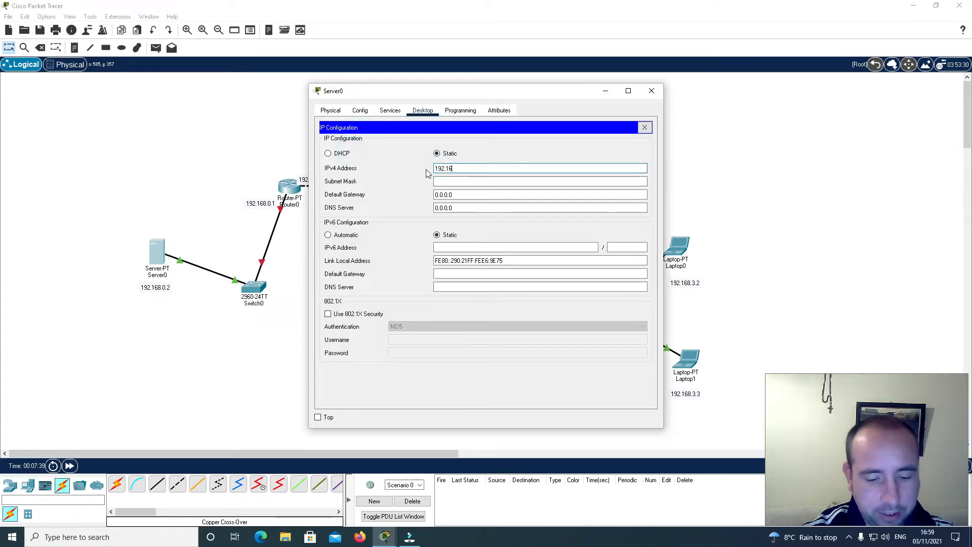
{"action": "type", "text": "8.0.2"}
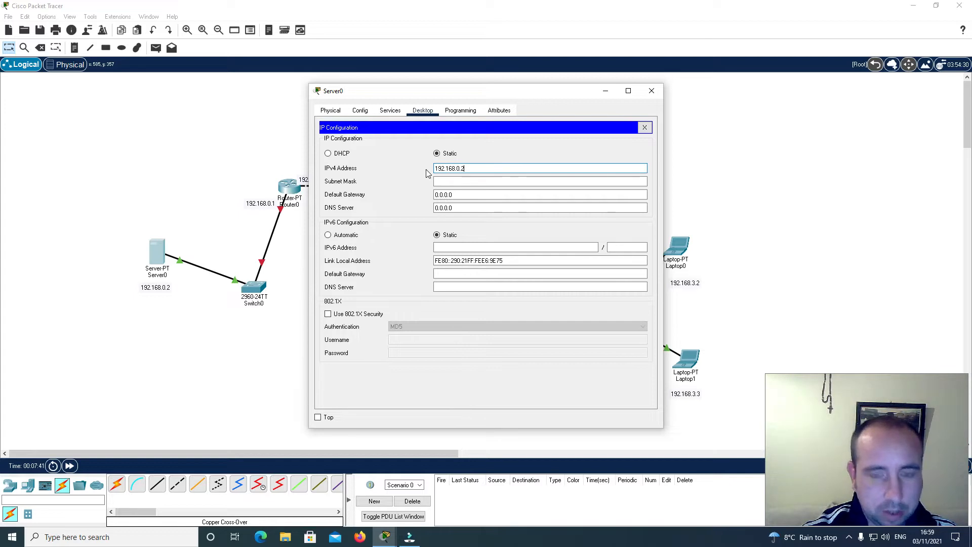
{"action": "left_click", "coordinate": [440, 179]}
{"action": "key", "text": "Tab"}
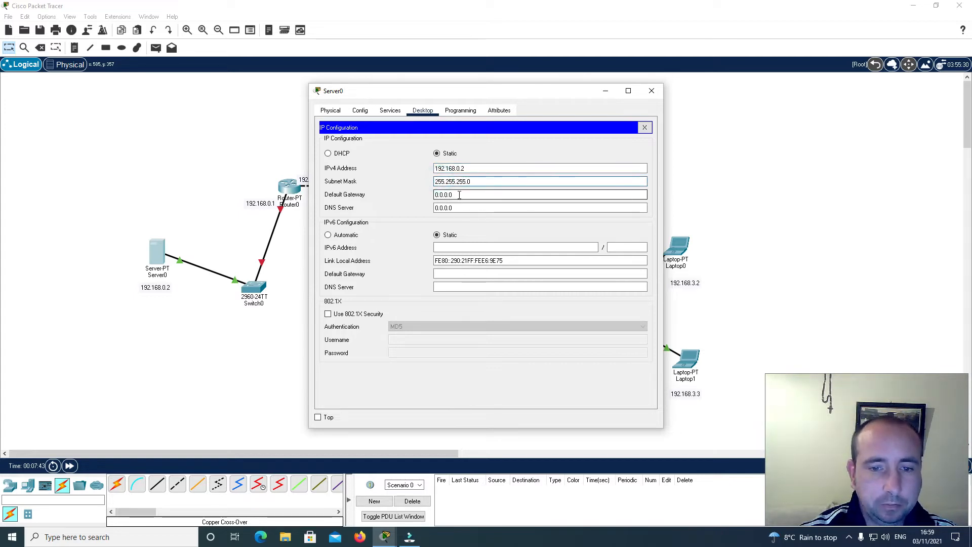
Set Server0's default gateway to 192.168.0.1 and close its configuration window
{"action": "key", "text": "BackSpace"}
{"action": "key", "text": "BackSpace"}
{"action": "key", "text": "BackSpace"}
{"action": "key", "text": "BackSpace"}
{"action": "key", "text": "BackSpace"}
{"action": "key", "text": "BackSpace"}
{"action": "key", "text": "BackSpace"}
{"action": "type", "text": "192.16"}
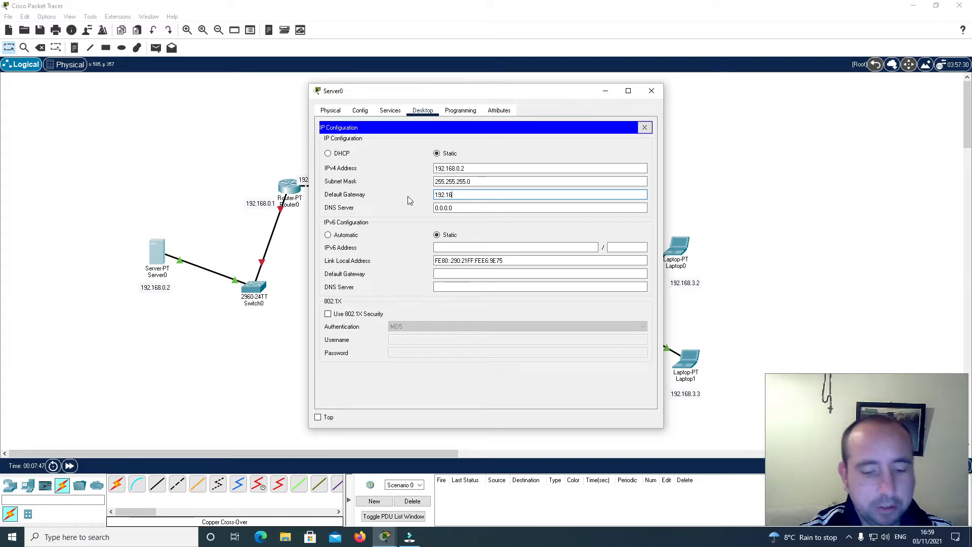
{"action": "type", "text": "8.0.1"}
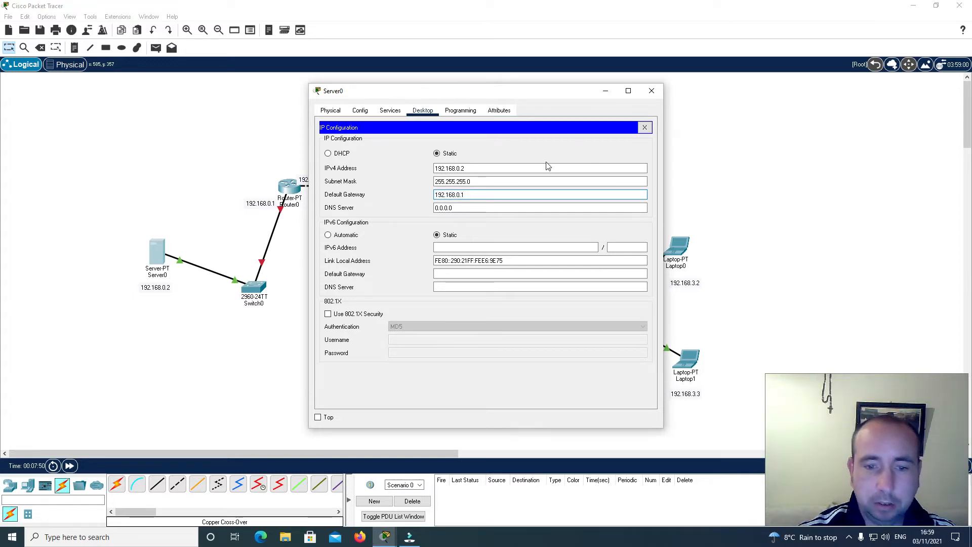
{"action": "left_click", "coordinate": [651, 91]}
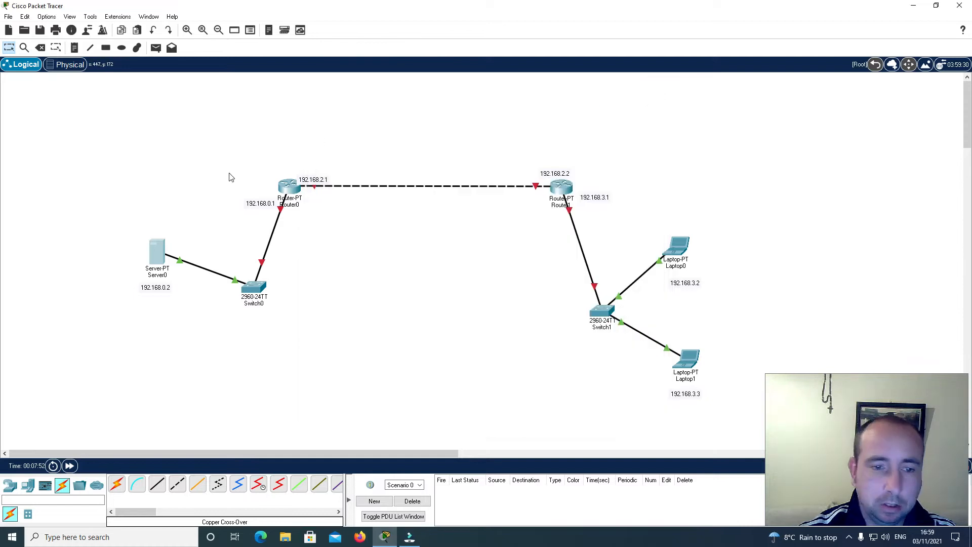
Assign 192.168.0.1 with mask 255.255.255.0 to FastEthernet0/0 on Router0 and turn the port on
{"action": "left_click", "coordinate": [287, 191]}
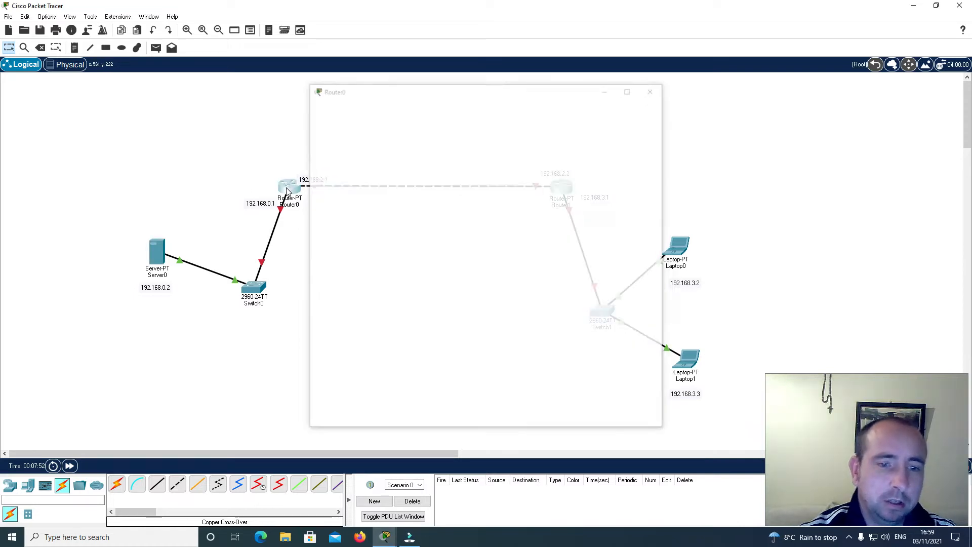
{"action": "left_click", "coordinate": [361, 113]}
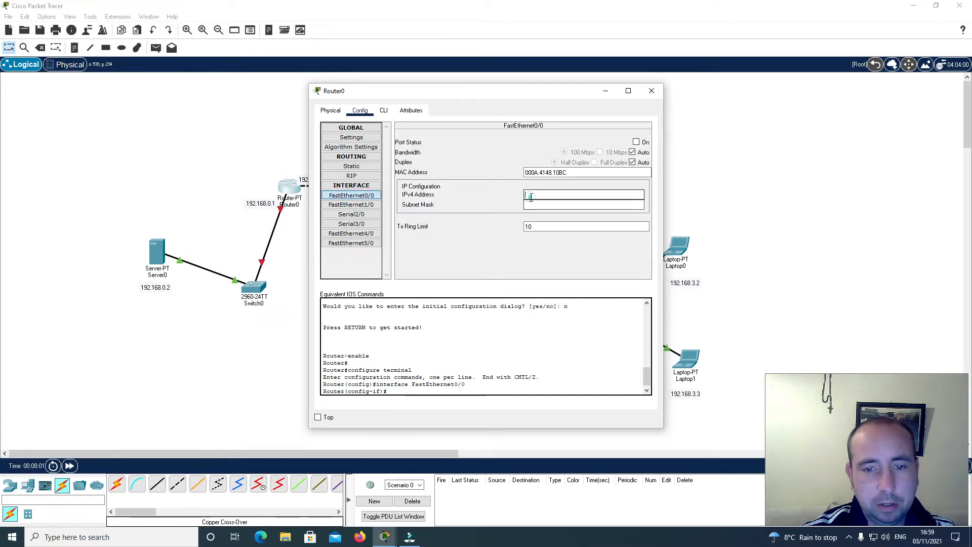
{"action": "type", "text": "92"}
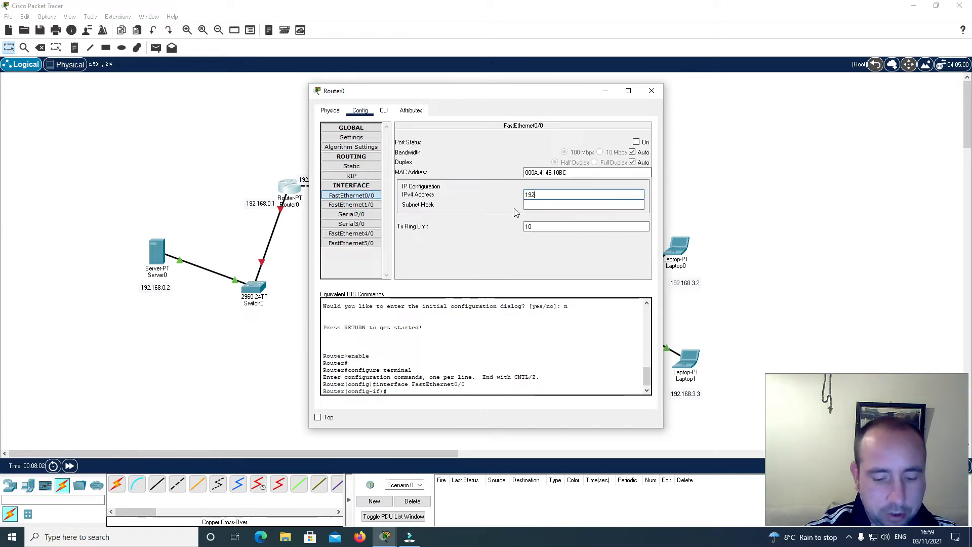
{"action": "type", "text": ".168."}
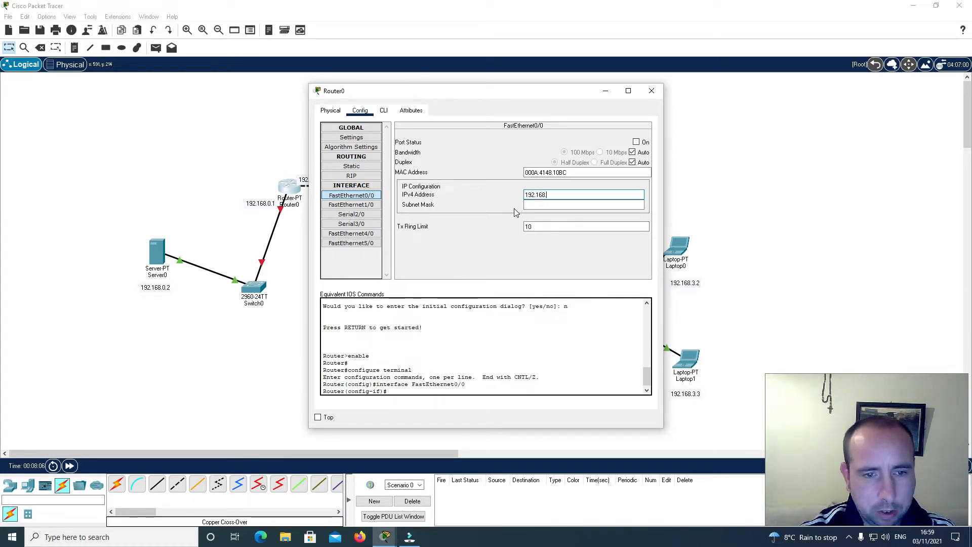
{"action": "type", "text": "0.1"}
{"action": "left_click", "coordinate": [544, 205]}
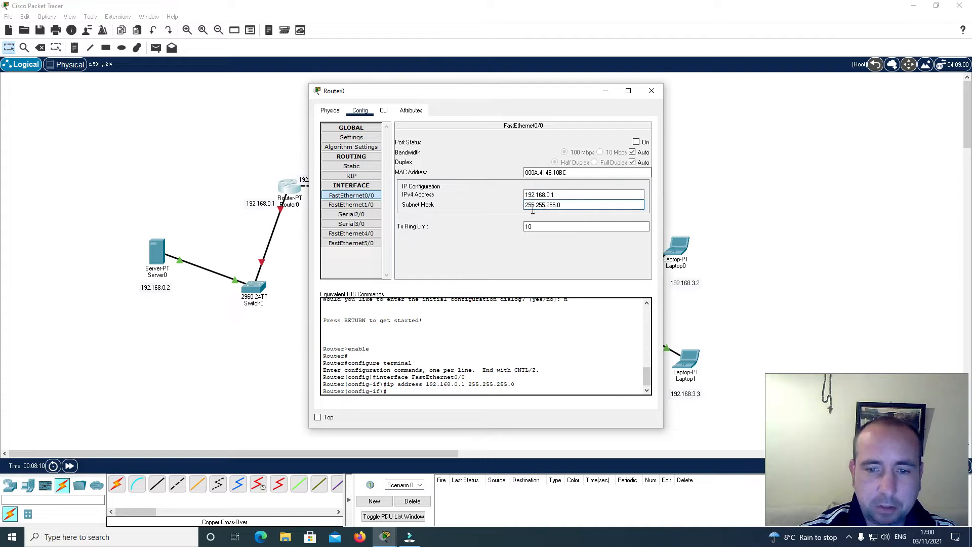
{"action": "left_click", "coordinate": [636, 143]}
{"action": "left_click", "coordinate": [652, 91]}
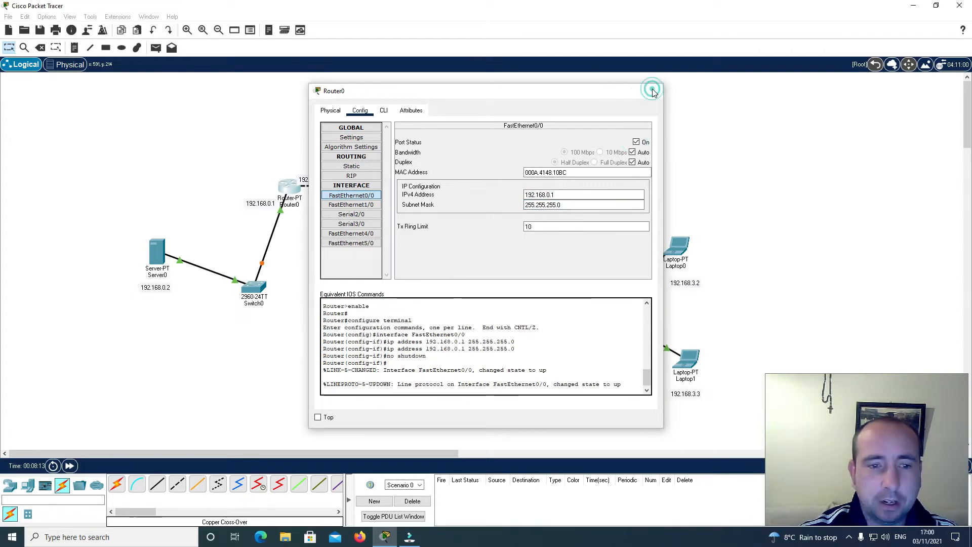
Give Laptop0 the static IPv4 address 192.168.3.2 with subnet mask 255.255.255.0
{"action": "left_click", "coordinate": [676, 253]}
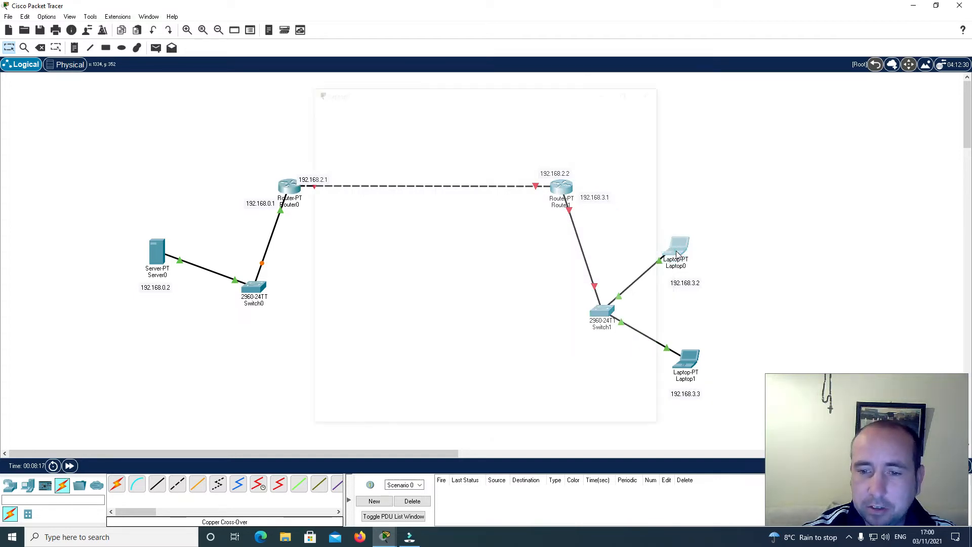
{"action": "left_click", "coordinate": [390, 110]}
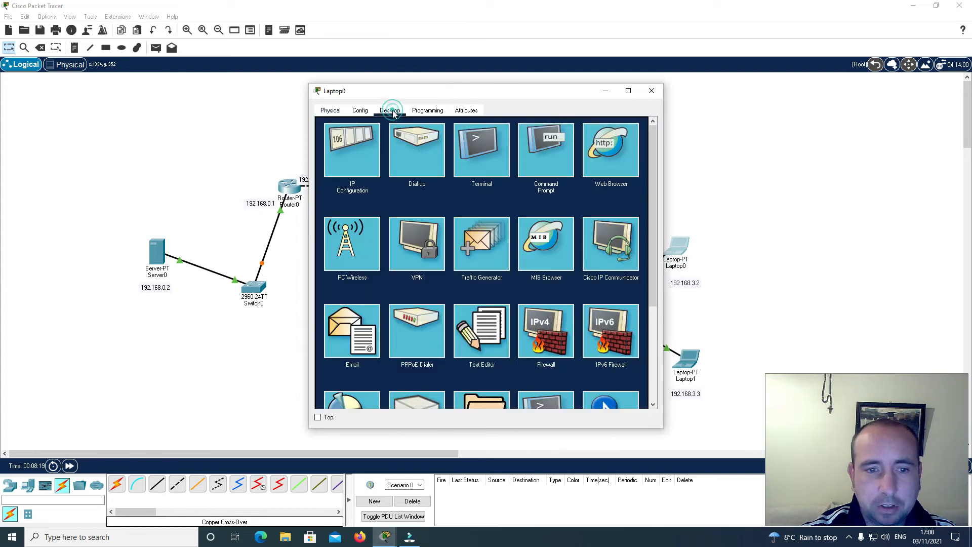
{"action": "left_click", "coordinate": [352, 147]}
{"action": "left_click", "coordinate": [444, 179]}
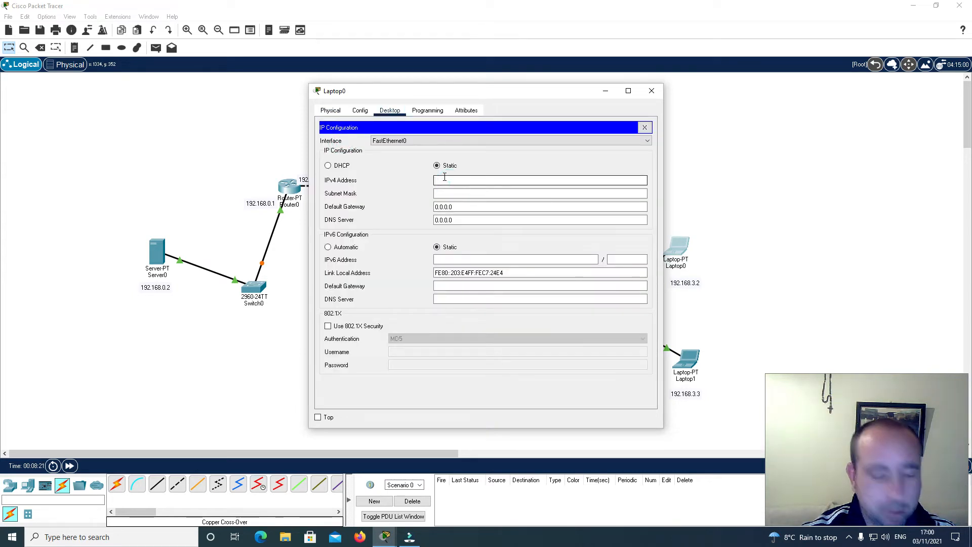
{"action": "type", "text": "192.168.3.2"}
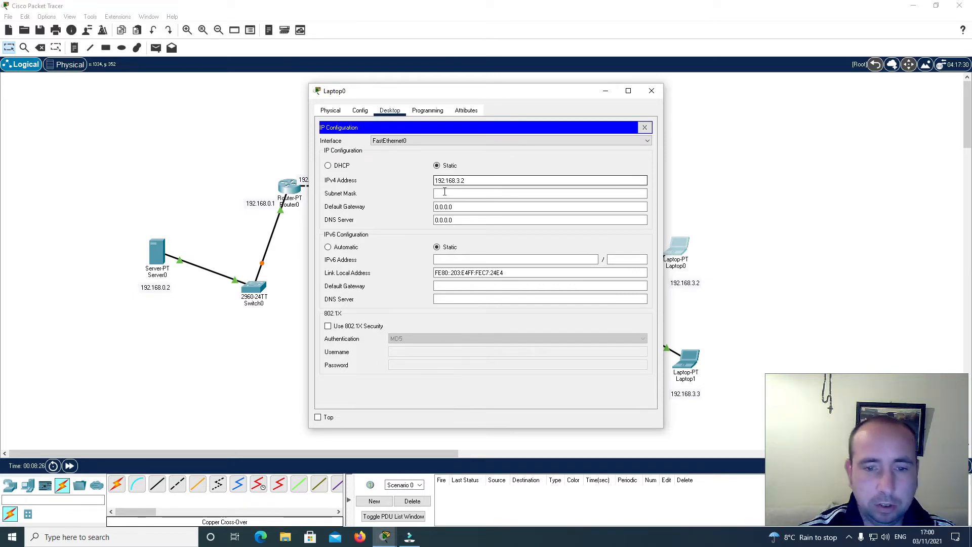
{"action": "left_click", "coordinate": [444, 194]}
Set Laptop0's default gateway to 192.168.3.1 and close its configuration window
{"action": "left_click", "coordinate": [457, 210]}
{"action": "key", "text": "BackSpace"}
{"action": "type", "text": "1"}
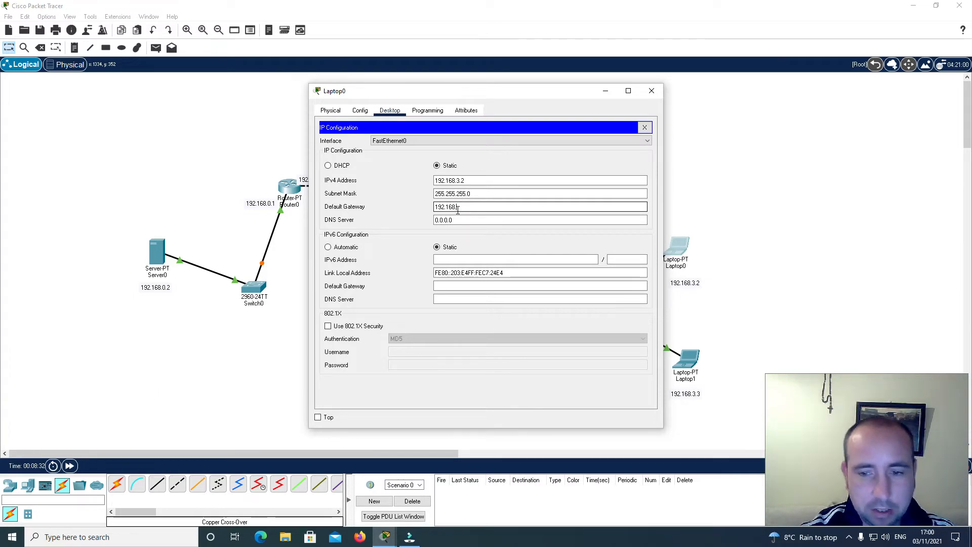
{"action": "type", "text": "92.168.3.1"}
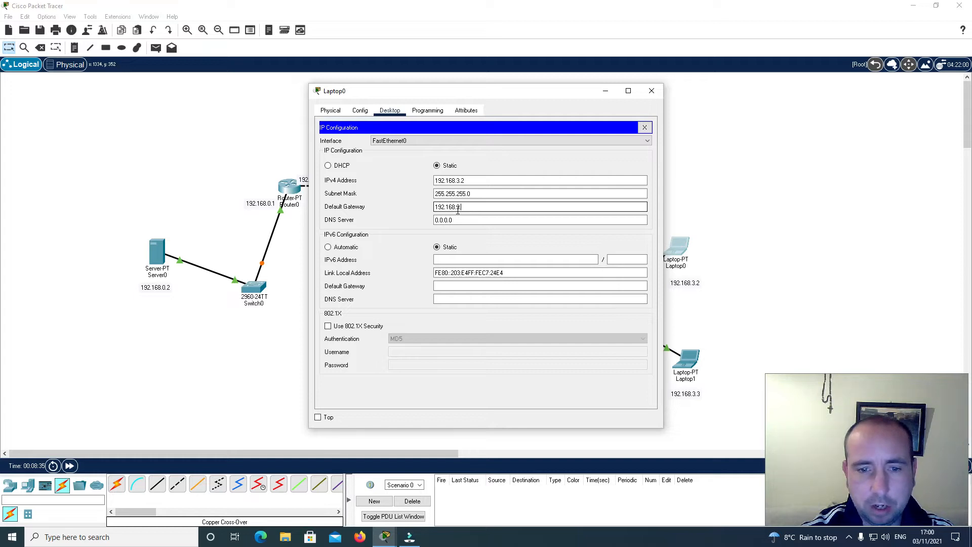
{"action": "left_click", "coordinate": [651, 92]}
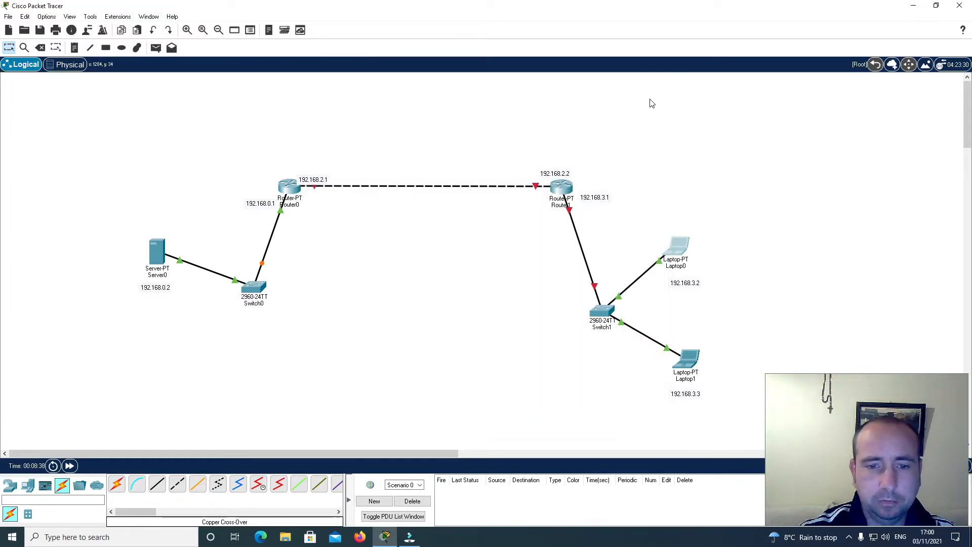
Give Laptop1 the static IPv4 address 192.168.3.3 with subnet mask 255.255.255.0
{"action": "left_click", "coordinate": [688, 370]}
{"action": "left_click", "coordinate": [384, 111]}
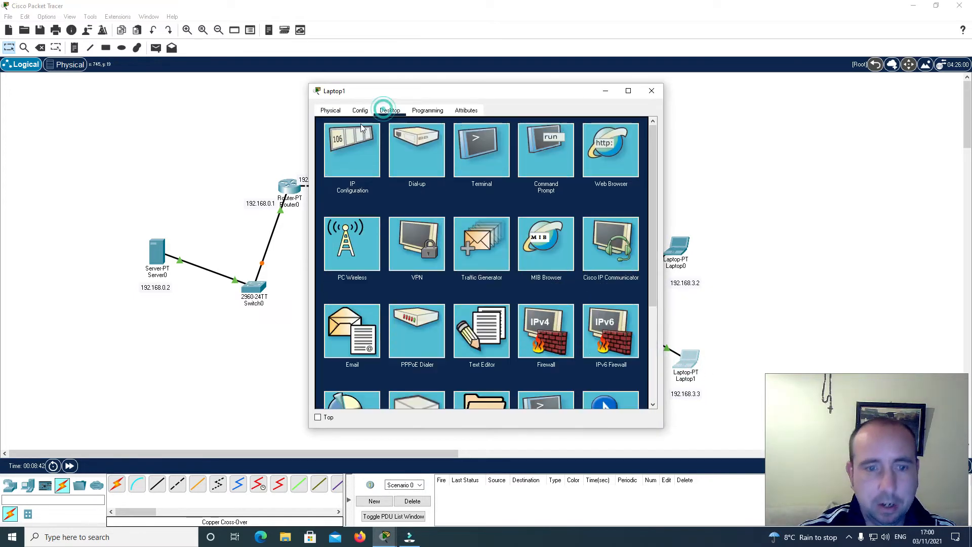
{"action": "left_click", "coordinate": [355, 141]}
{"action": "left_click", "coordinate": [443, 182]}
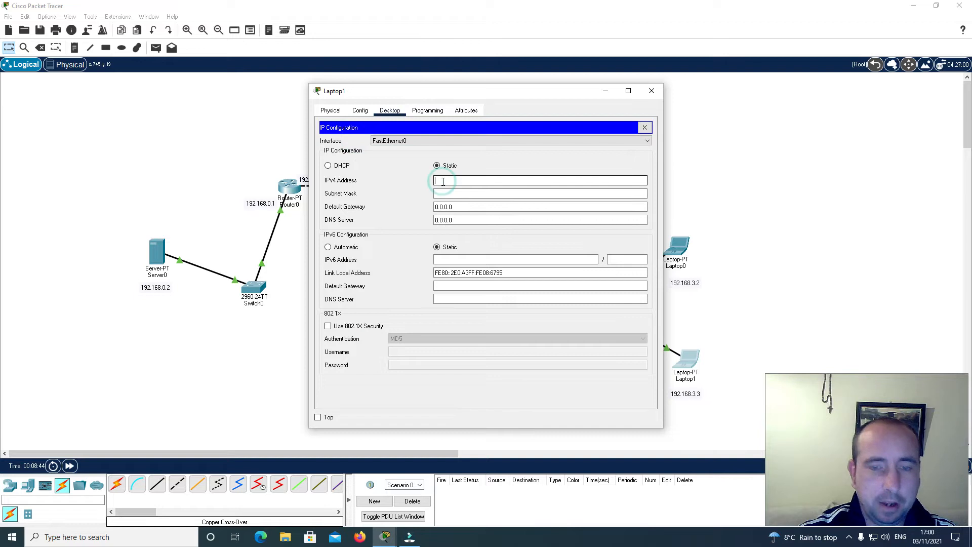
{"action": "type", "text": "192.168.3"}
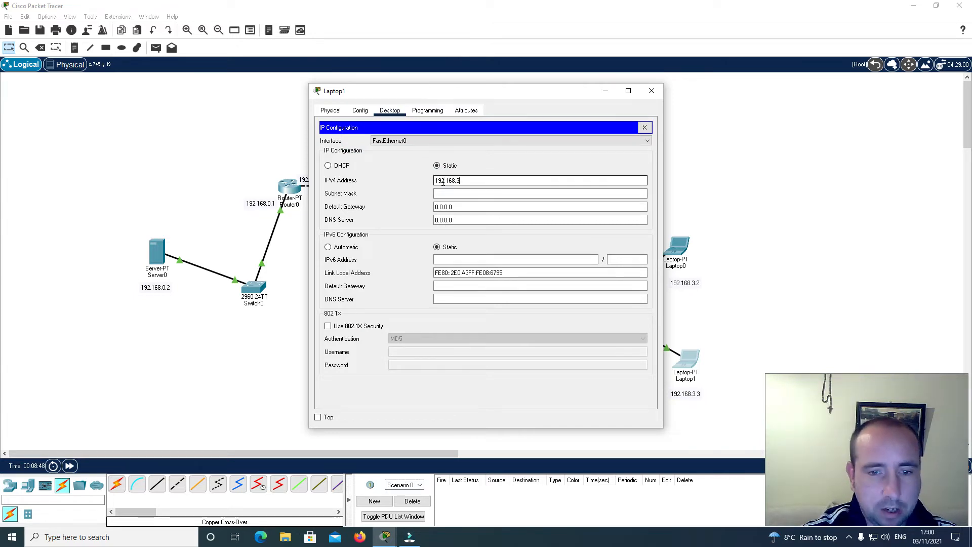
{"action": "type", "text": ".3"}
{"action": "left_click", "coordinate": [451, 193]}
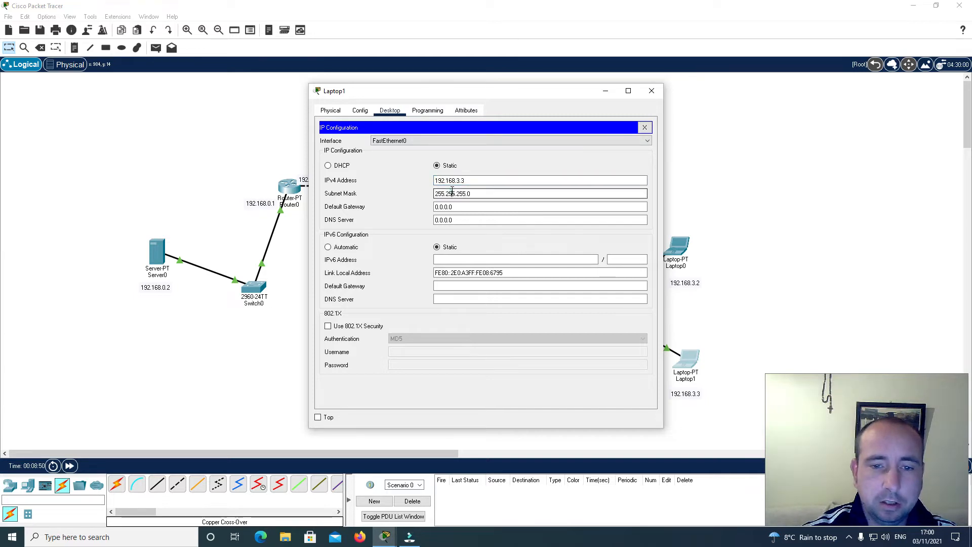
Set Laptop1's default gateway to 192.168.3.1 and close its configuration window
{"action": "left_click", "coordinate": [456, 208]}
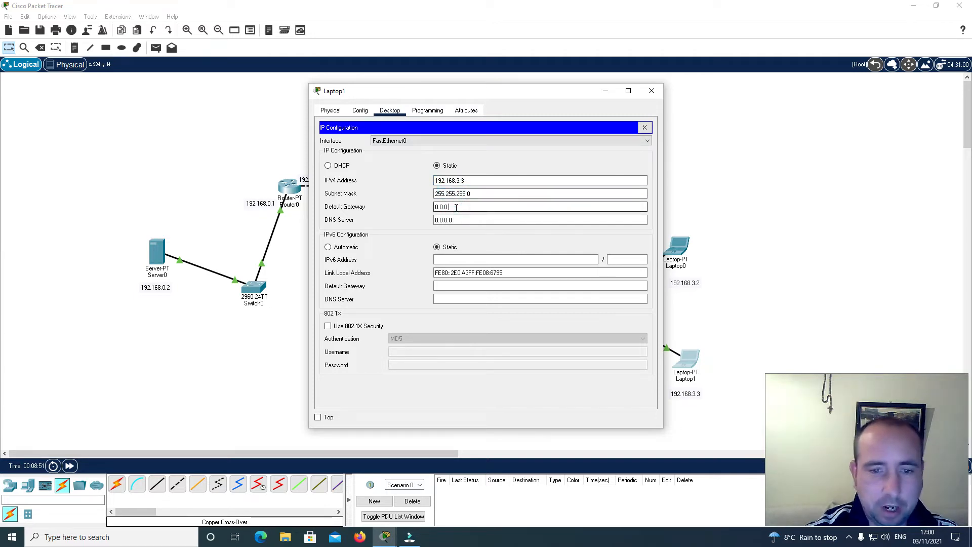
{"action": "type", "text": "192.168.3"}
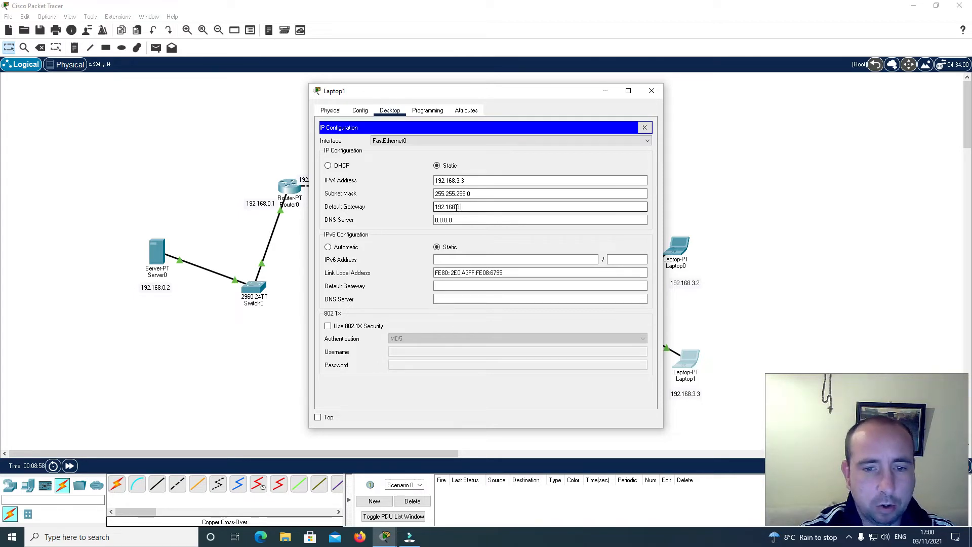
{"action": "type", "text": ".1"}
{"action": "left_click", "coordinate": [652, 90]}
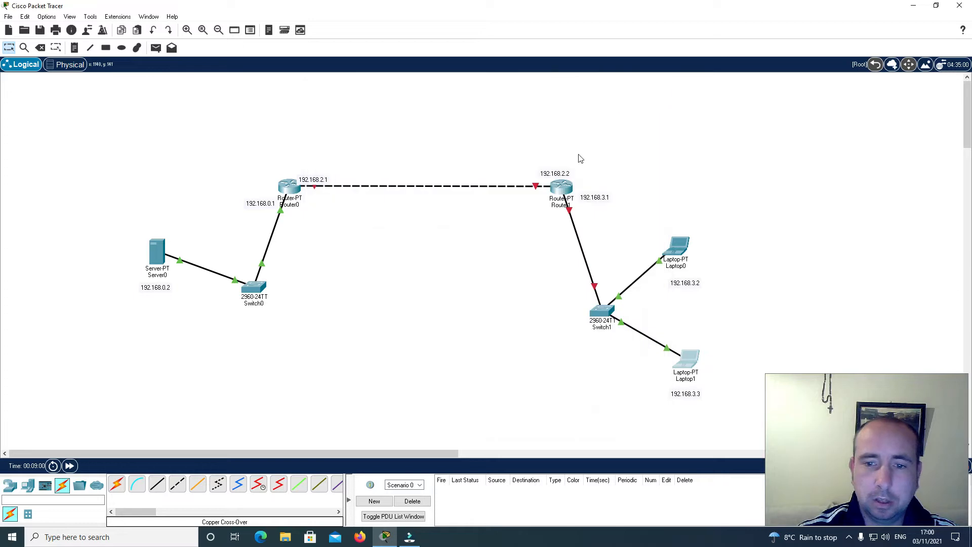
Assign 192.168.3.1 with mask 255.255.255.0 to FastEthernet0/0 on Router1 and turn the port on
{"action": "left_click", "coordinate": [564, 190]}
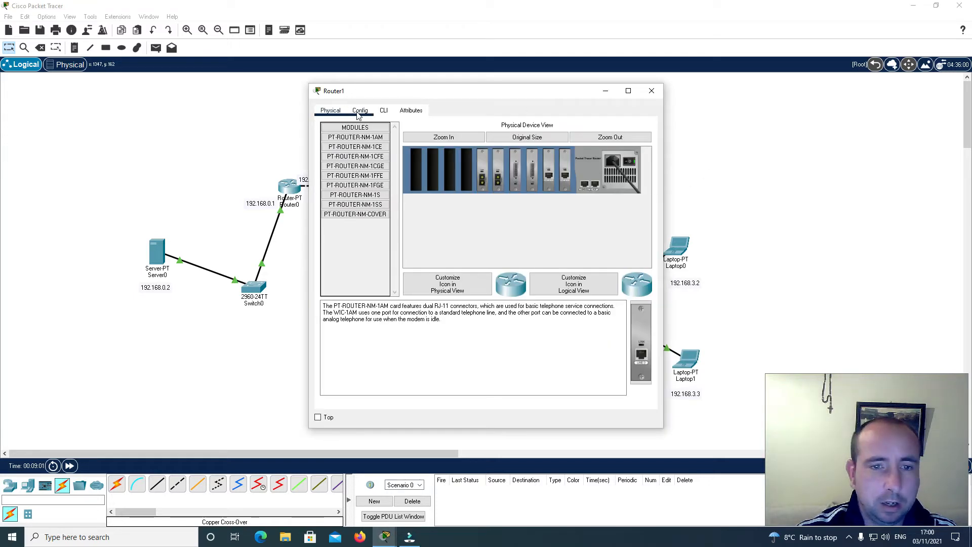
{"action": "left_click", "coordinate": [360, 110]}
{"action": "left_click", "coordinate": [354, 196]}
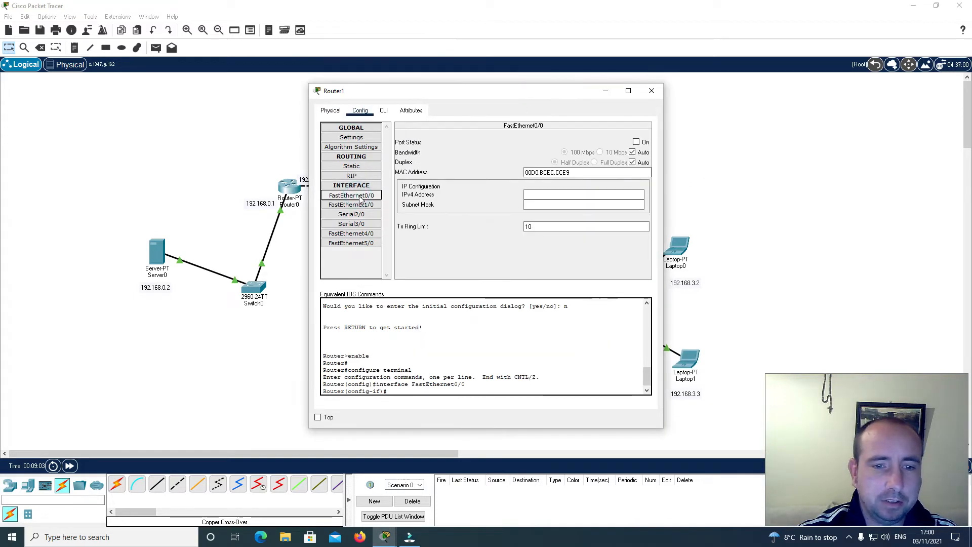
{"action": "left_click", "coordinate": [529, 195]}
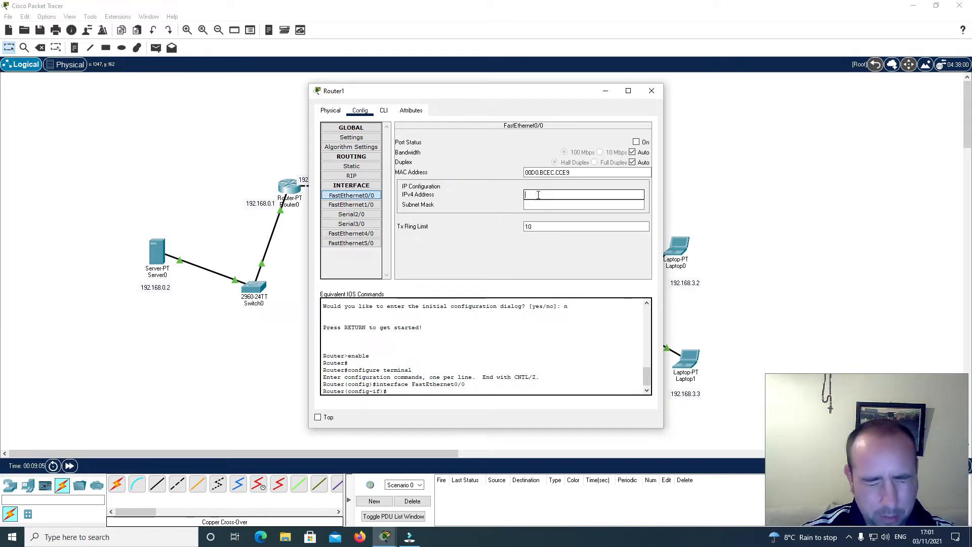
{"action": "type", "text": "192.1"}
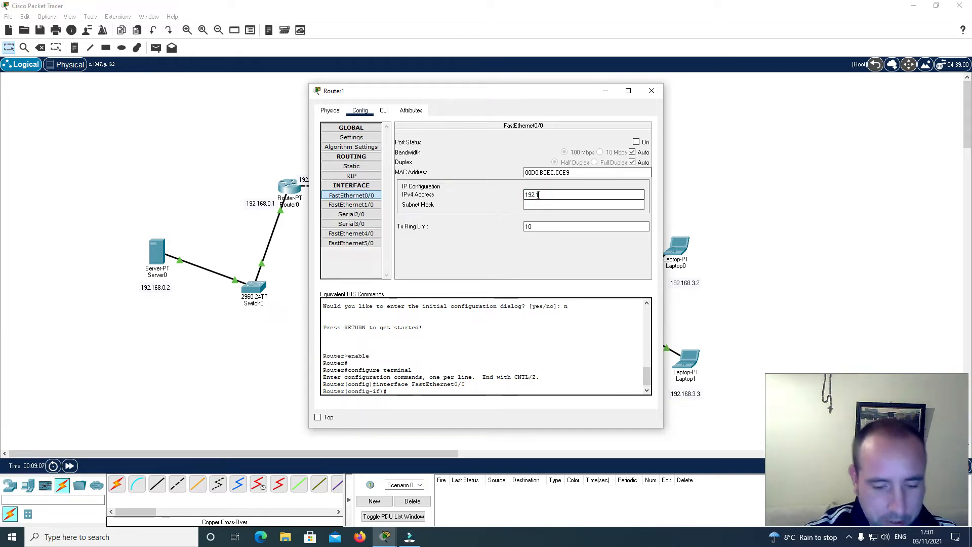
{"action": "type", "text": "68.3.1"}
{"action": "left_click", "coordinate": [538, 202]}
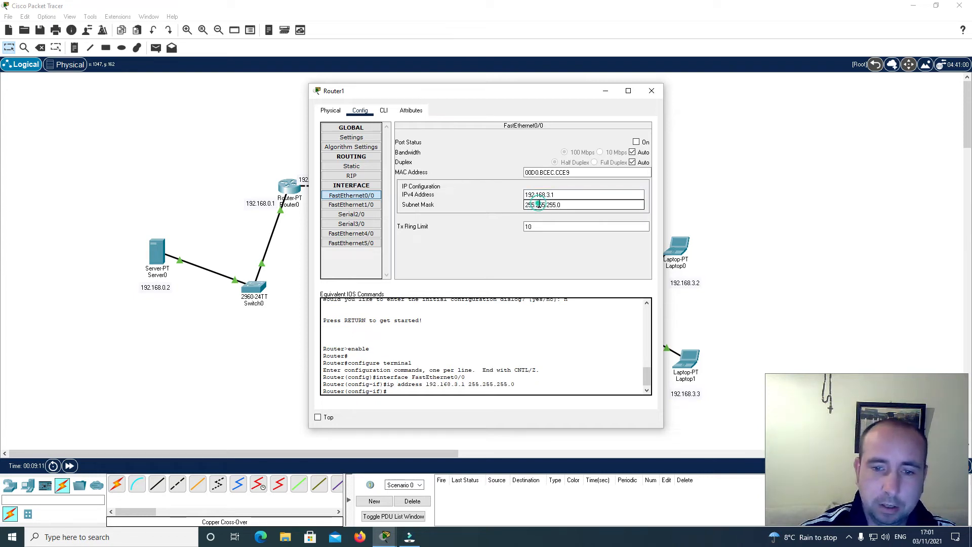
{"action": "left_click", "coordinate": [636, 143]}
{"action": "left_click", "coordinate": [650, 92]}
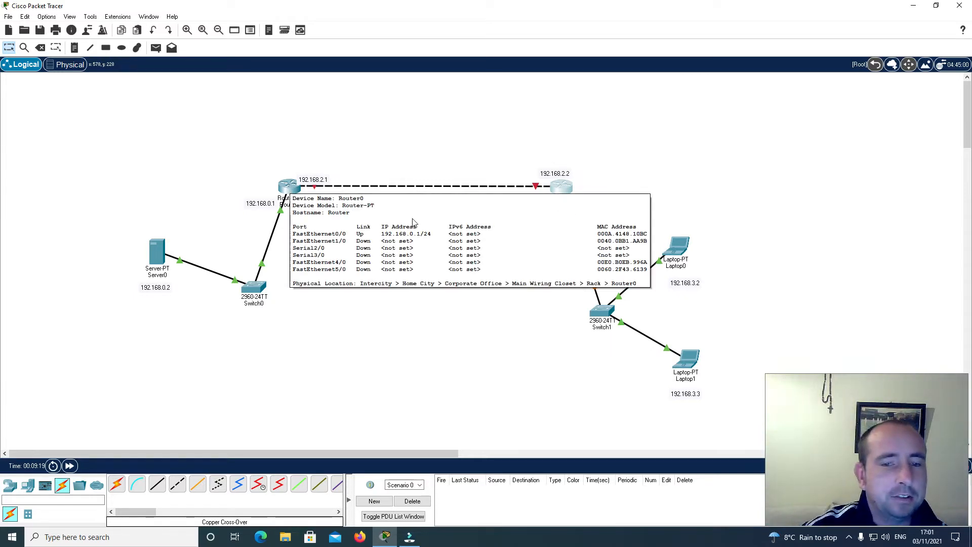
Assign 192.168.2.1 with mask 255.255.255.0 to FastEthernet1/0 on Router0 and turn the port on
{"action": "left_click", "coordinate": [292, 191]}
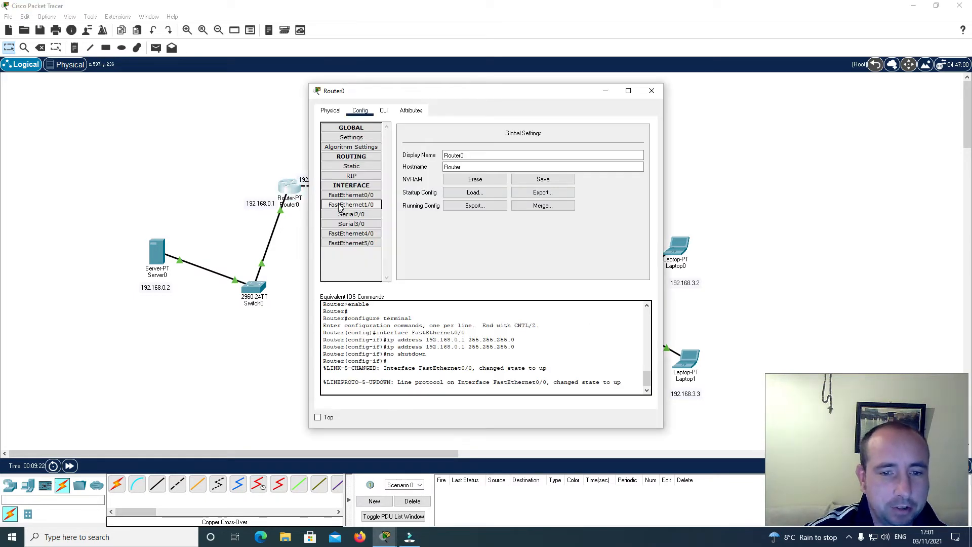
{"action": "left_click", "coordinate": [341, 207]}
{"action": "left_click", "coordinate": [551, 195]}
{"action": "left_click_drag", "start_coordinate": [512, 93], "coordinate": [556, 119]}
{"action": "type", "text": "1"}
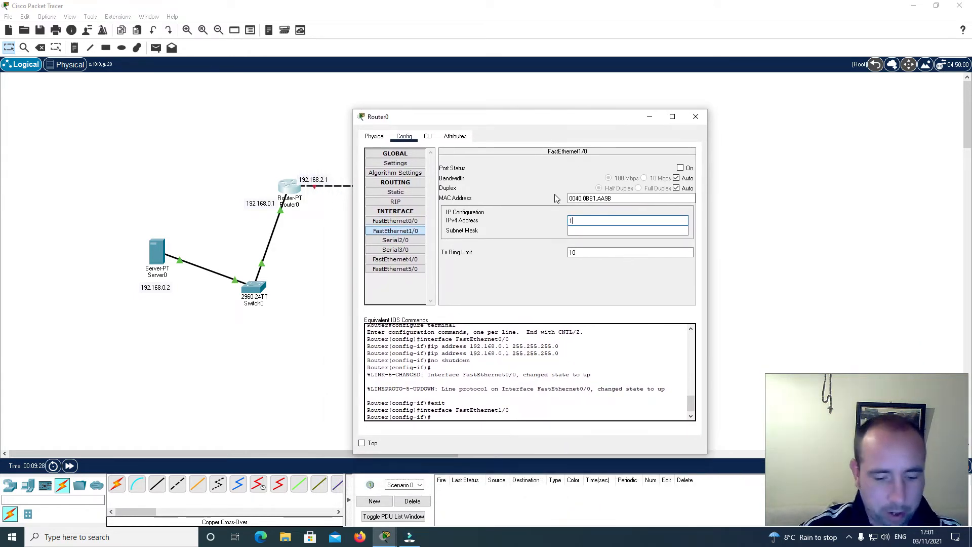
{"action": "type", "text": "92.168.2.1"}
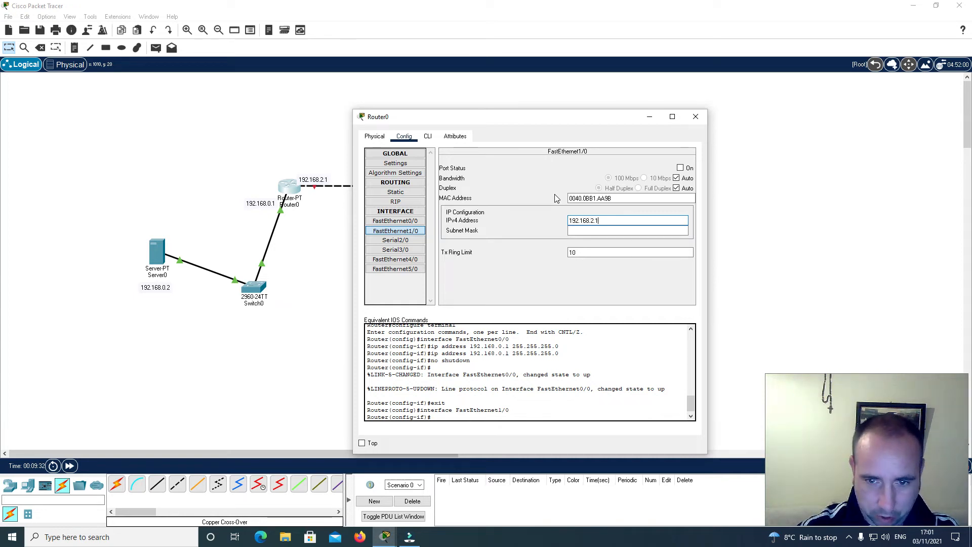
{"action": "left_click", "coordinate": [570, 230]}
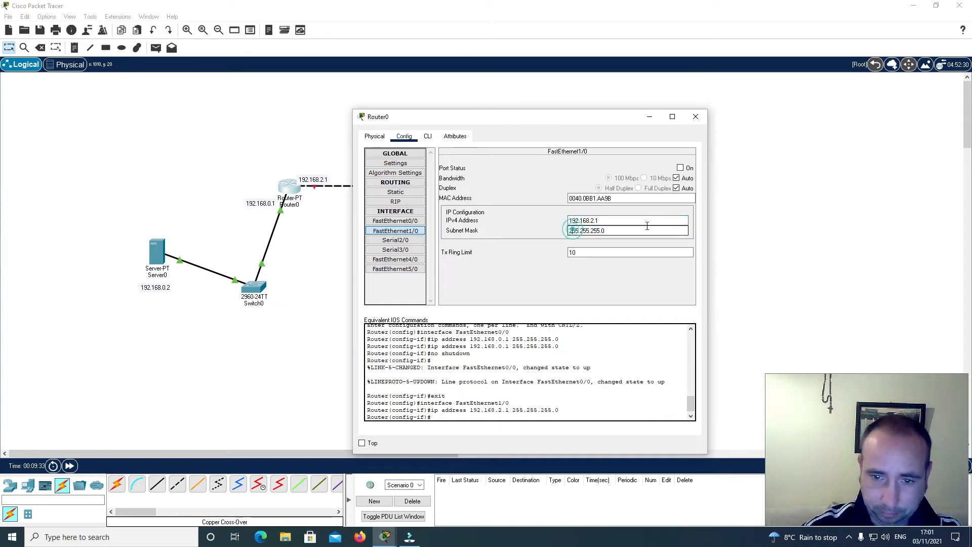
{"action": "left_click", "coordinate": [680, 167]}
{"action": "left_click", "coordinate": [696, 117]}
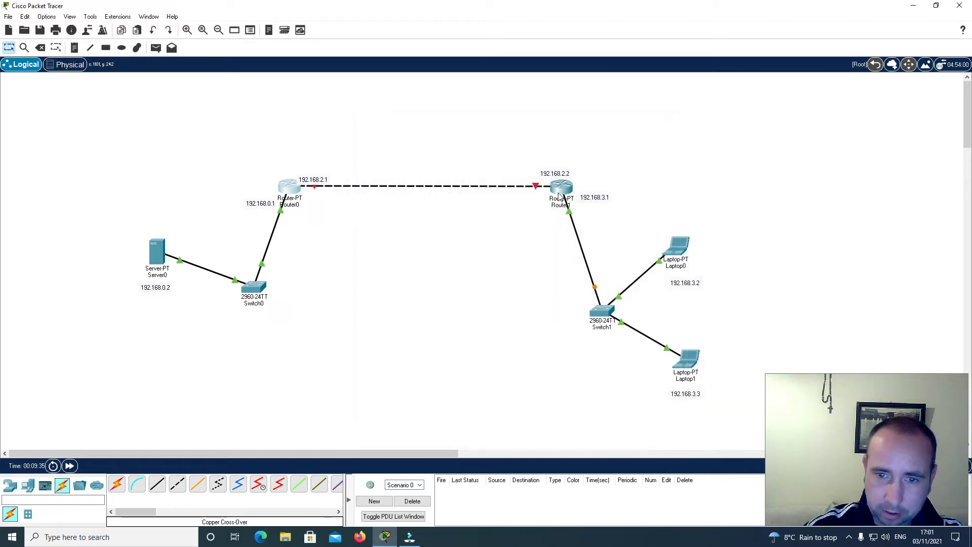
Assign 192.168.2.2 with mask 255.255.255.0 to FastEthernet1/0 on Router1 and turn the port on
{"action": "left_click", "coordinate": [557, 189]}
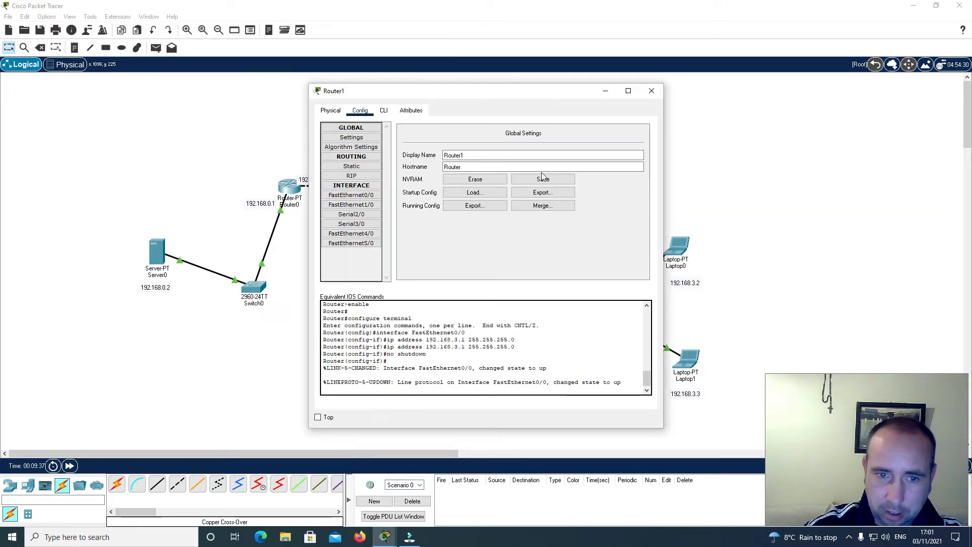
{"action": "left_click", "coordinate": [364, 205]}
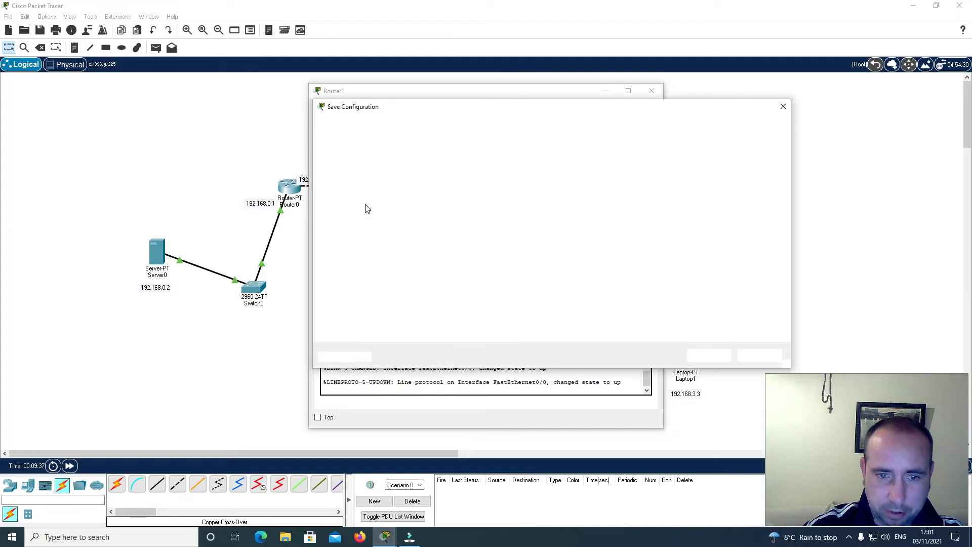
{"action": "left_click", "coordinate": [782, 107]}
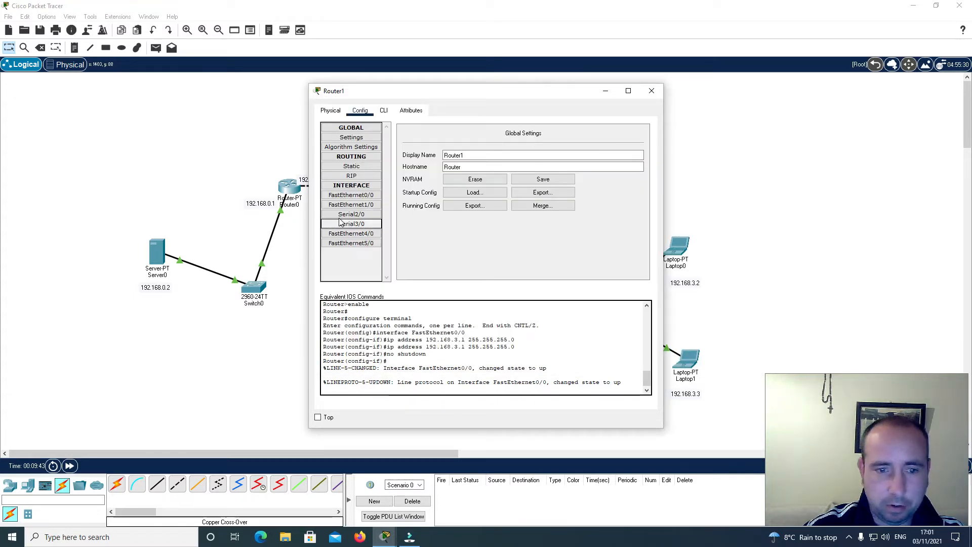
{"action": "left_click", "coordinate": [350, 204]}
{"action": "left_click", "coordinate": [539, 193]}
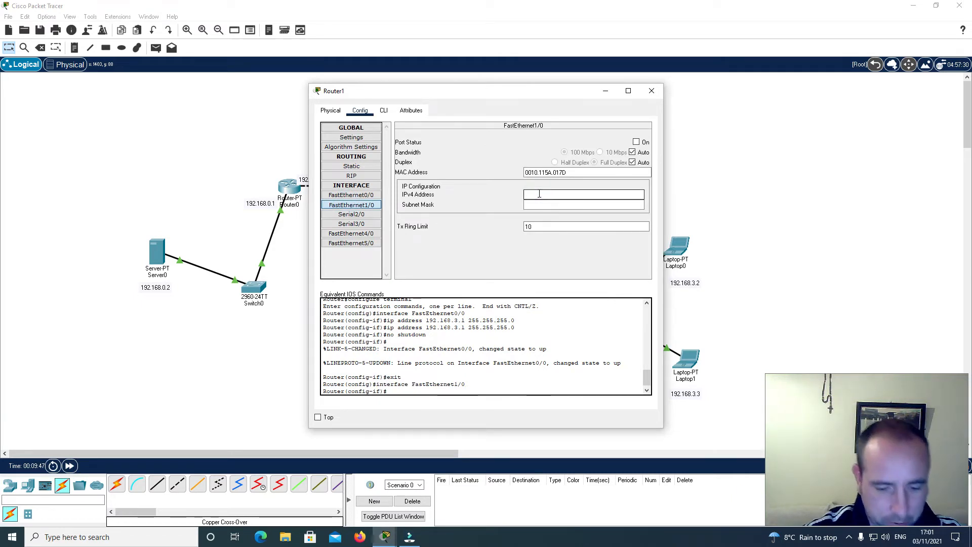
{"action": "type", "text": "192.168.2.2"}
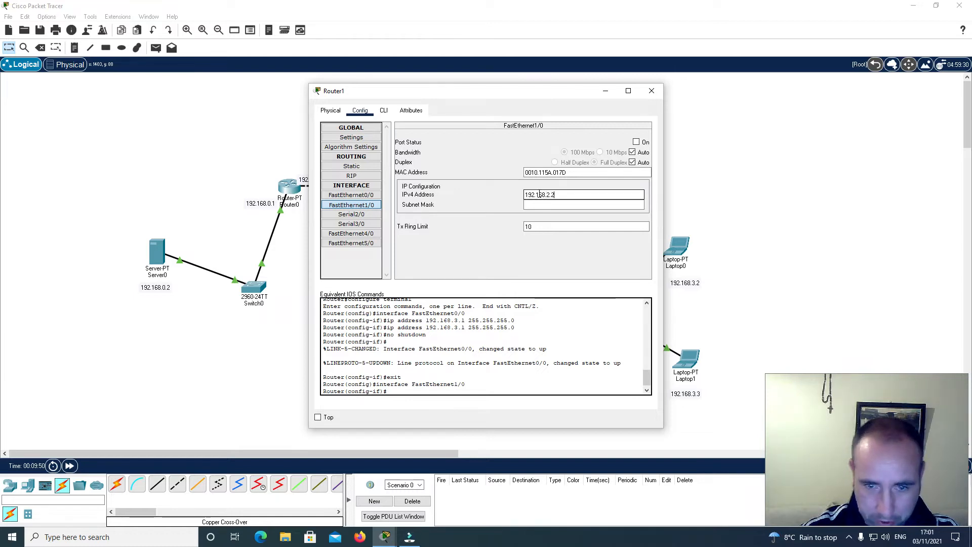
{"action": "left_click", "coordinate": [536, 205]}
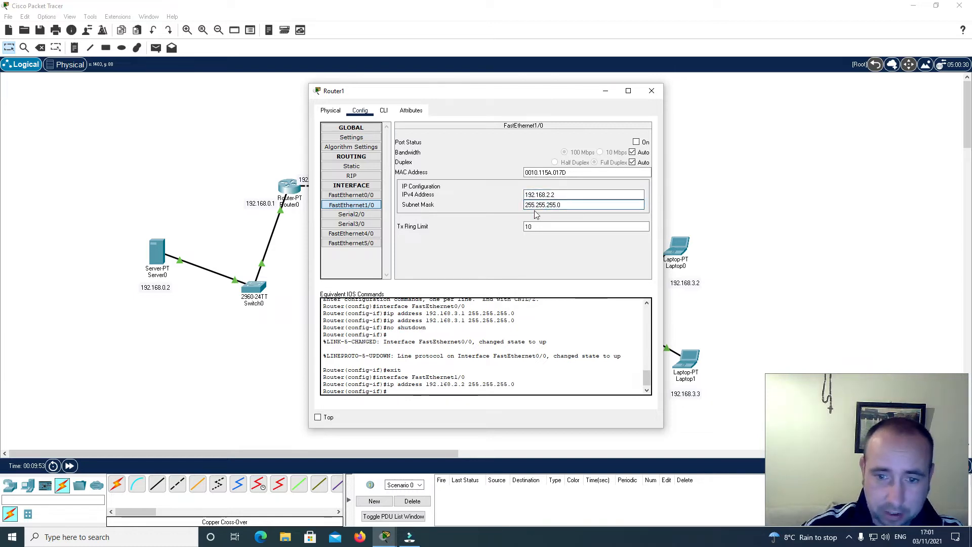
{"action": "left_click", "coordinate": [636, 142]}
{"action": "left_click", "coordinate": [652, 92]}
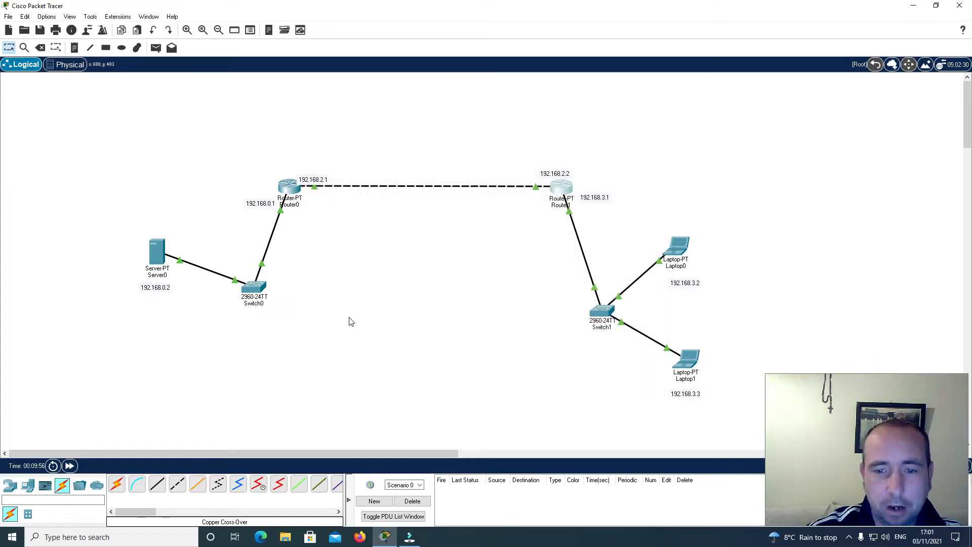
Review the IP address, subnet mask and default gateway settings of Server0, Laptop0 and Laptop1
{"action": "left_click", "coordinate": [156, 257]}
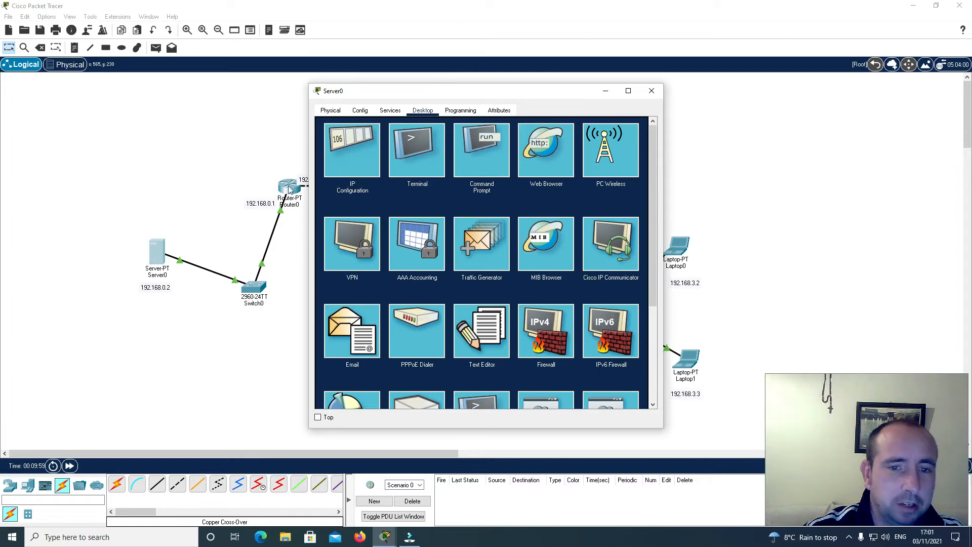
{"action": "left_click", "coordinate": [330, 159]}
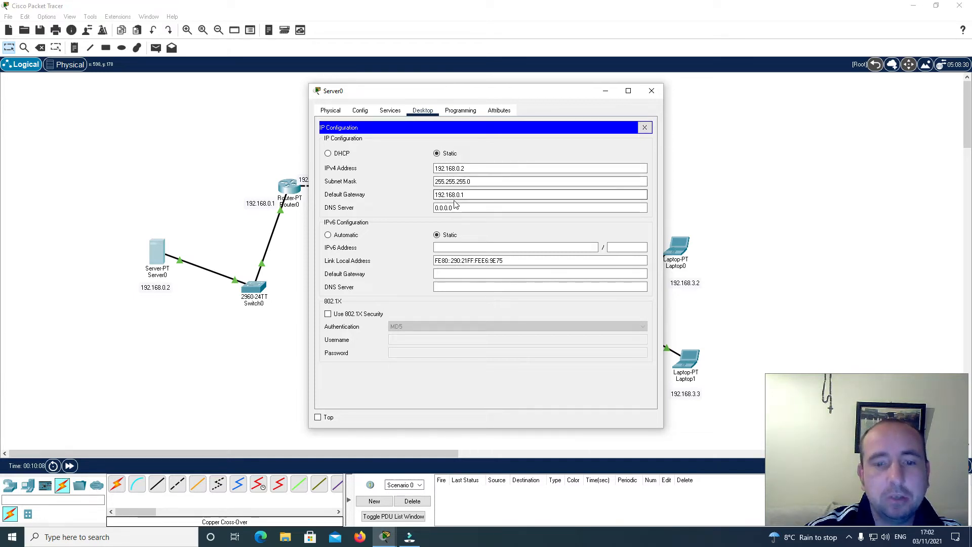
{"action": "left_click", "coordinate": [652, 92]}
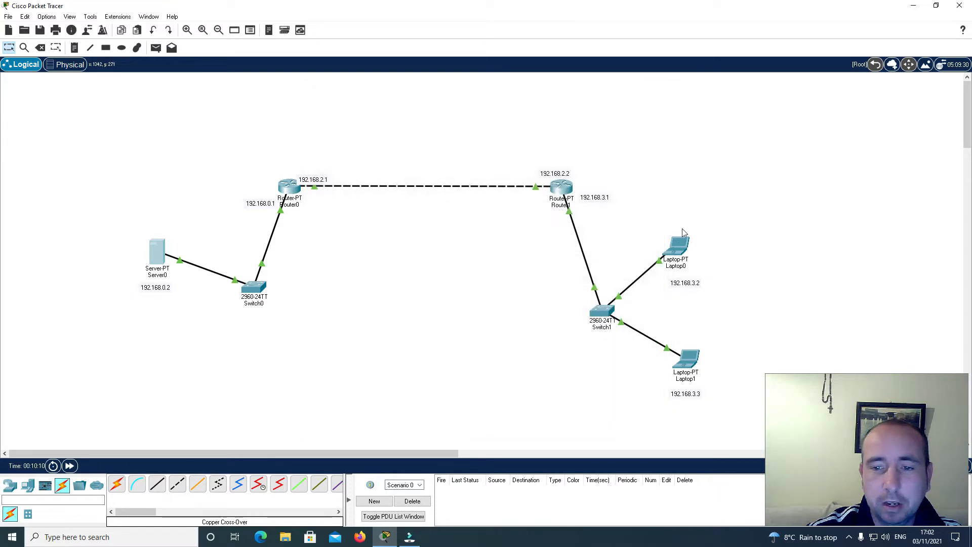
{"action": "left_click", "coordinate": [678, 247]}
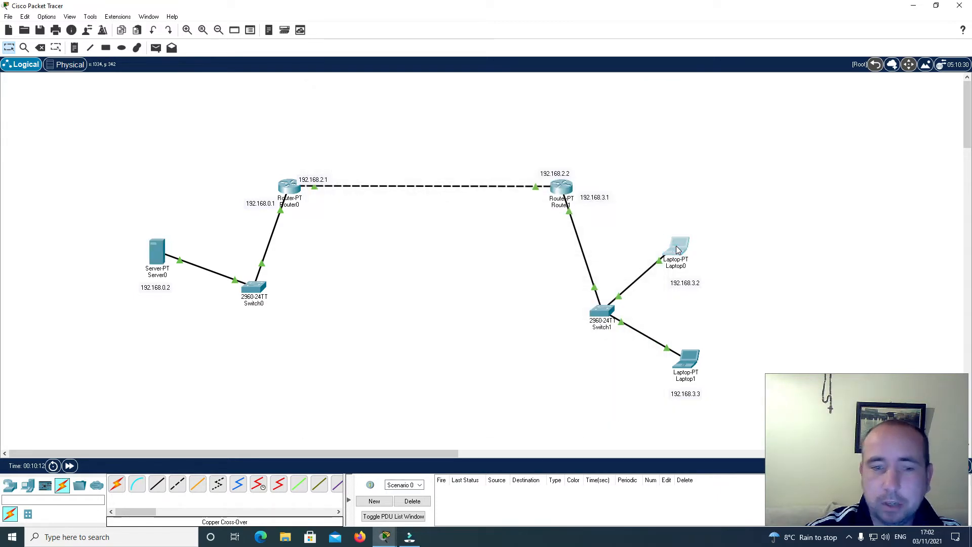
{"action": "left_click", "coordinate": [351, 141]}
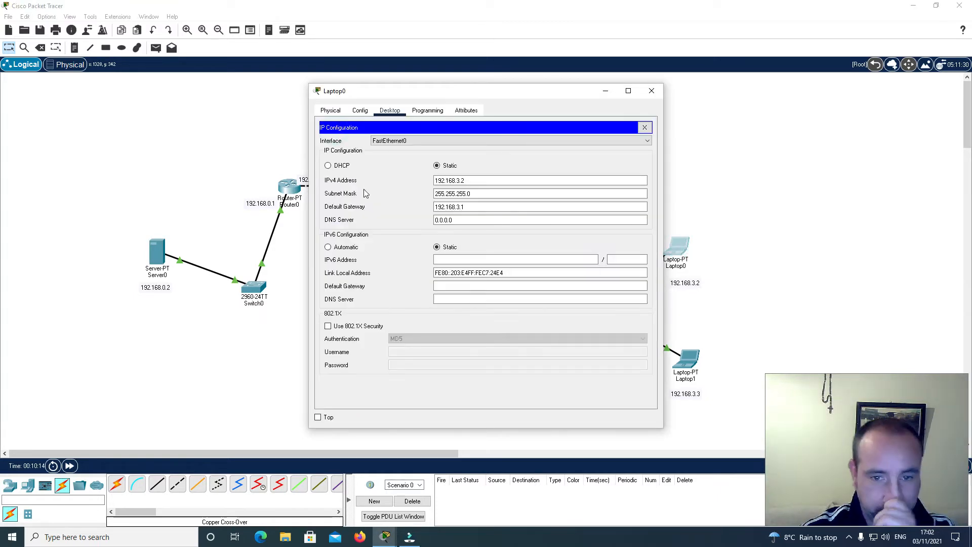
{"action": "left_click", "coordinate": [651, 91]}
{"action": "left_click", "coordinate": [687, 360]}
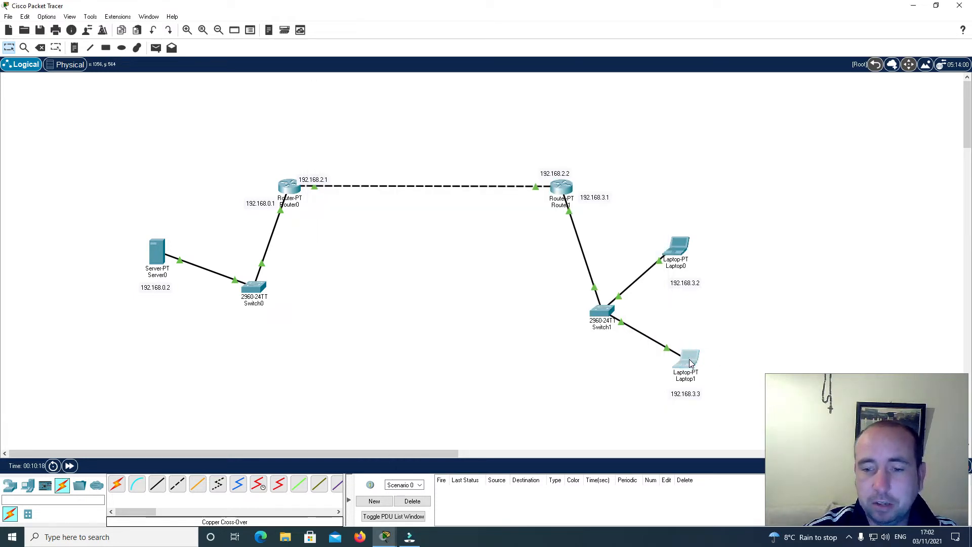
{"action": "left_click", "coordinate": [359, 159]}
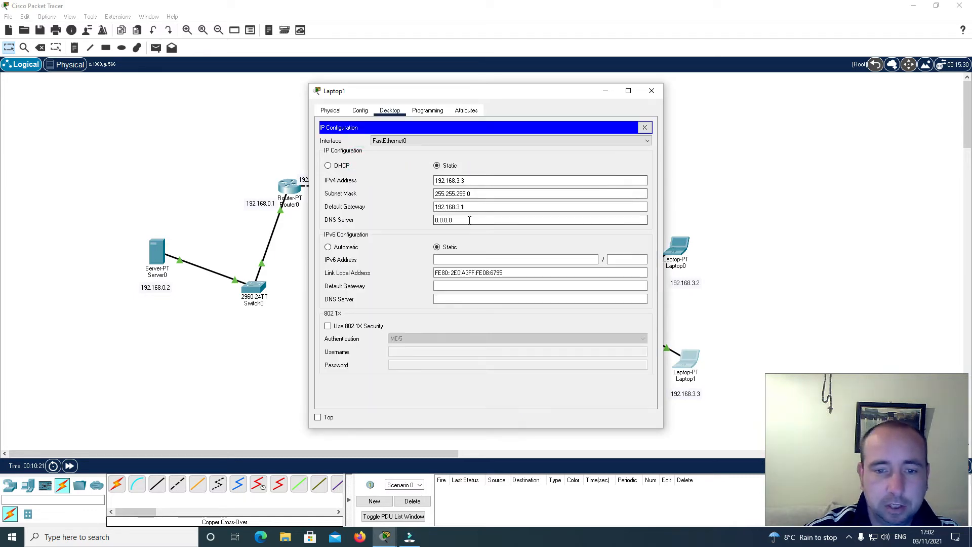
{"action": "left_click", "coordinate": [652, 91]}
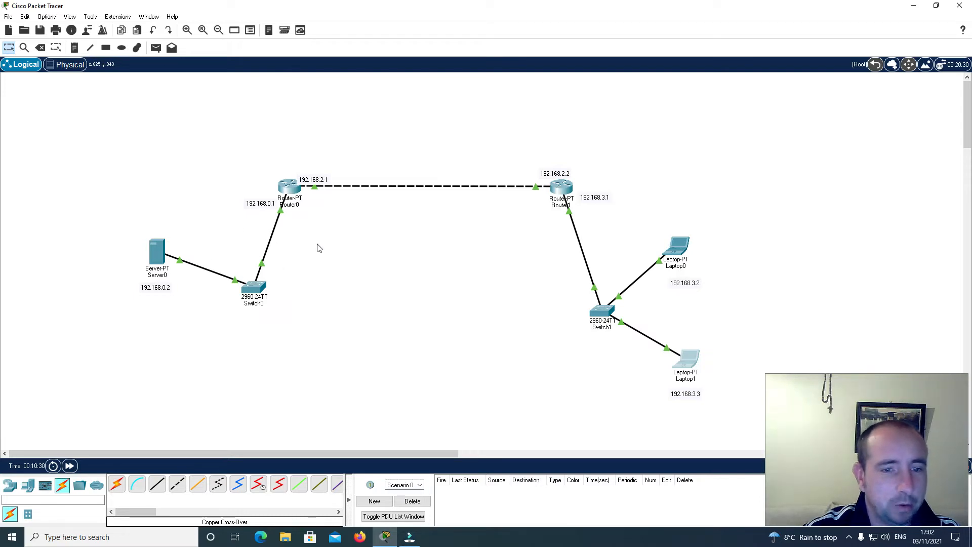
Add a static route on Router0 to network 192.168.3.0, mask 255.255.255.0, with next hop 192.168.2.2
{"action": "left_click", "coordinate": [288, 188]}
{"action": "left_click", "coordinate": [351, 166]}
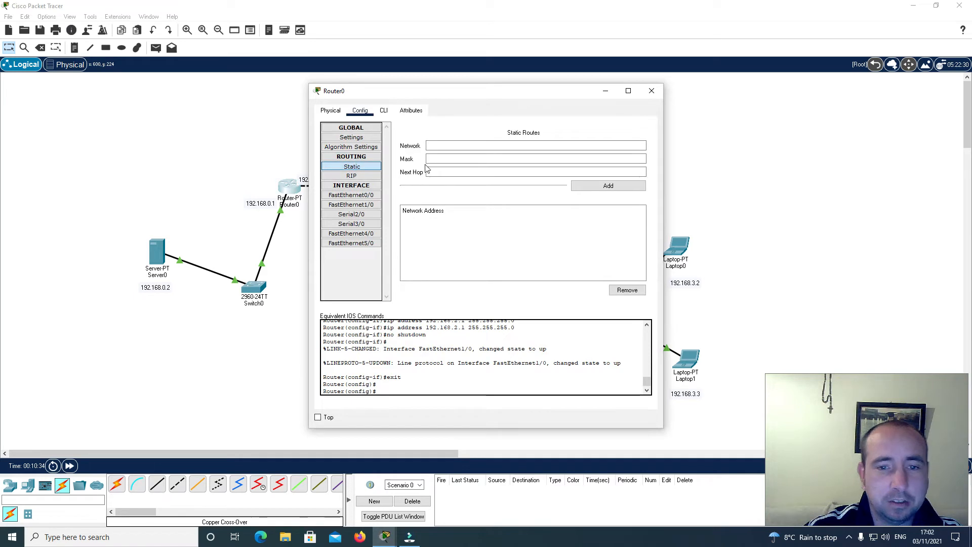
{"action": "left_click_drag", "start_coordinate": [471, 88], "coordinate": [397, 89]}
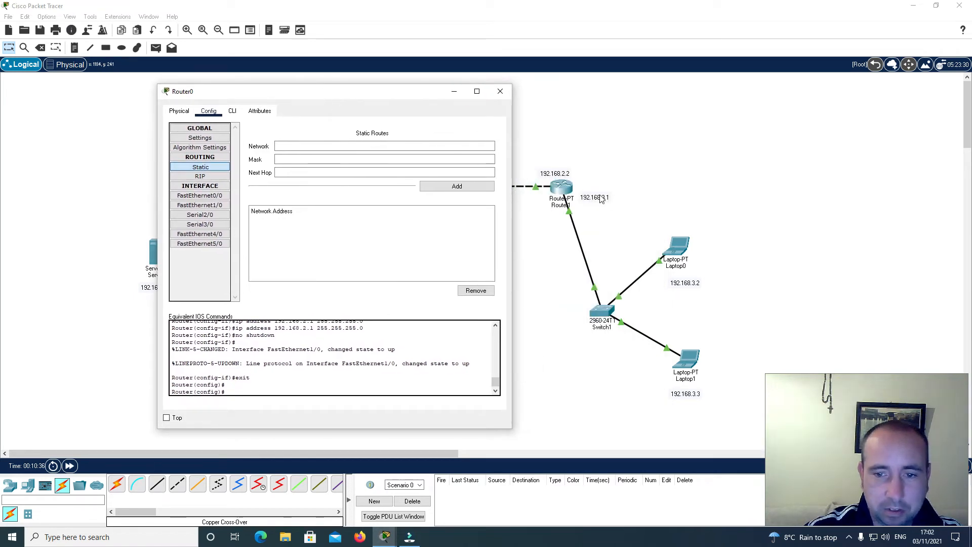
{"action": "left_click", "coordinate": [281, 146]}
{"action": "type", "text": "192.168.3.0"}
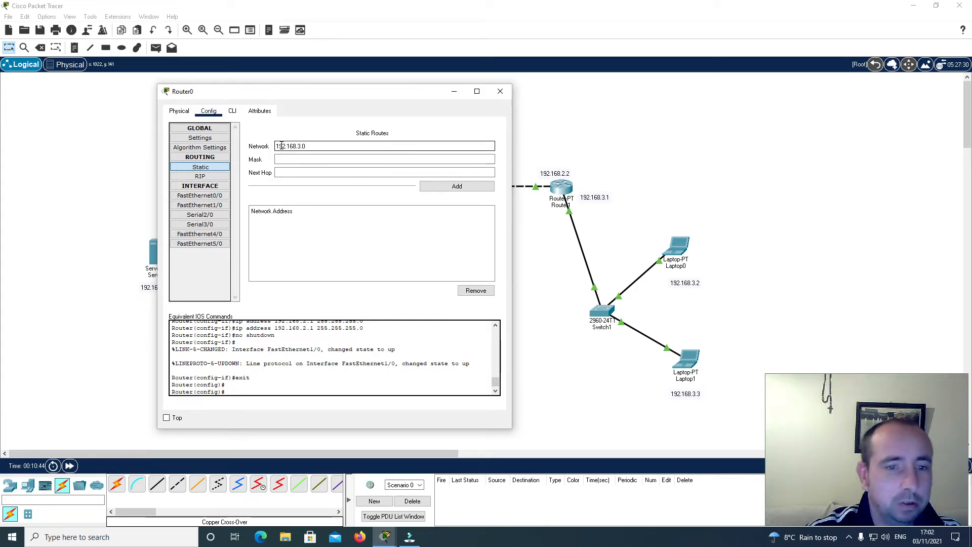
{"action": "left_click", "coordinate": [290, 160]}
{"action": "type", "text": "25"}
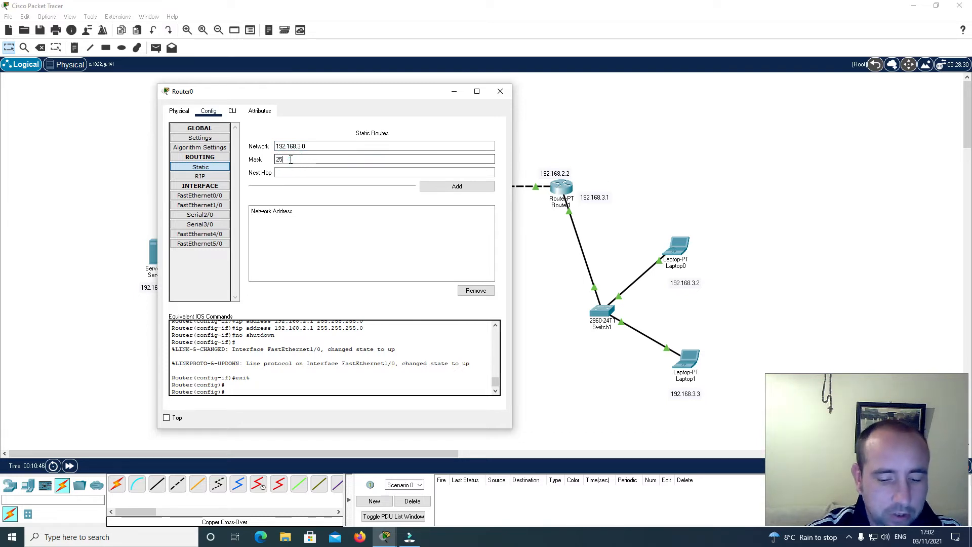
{"action": "type", "text": "5.255.255.0"}
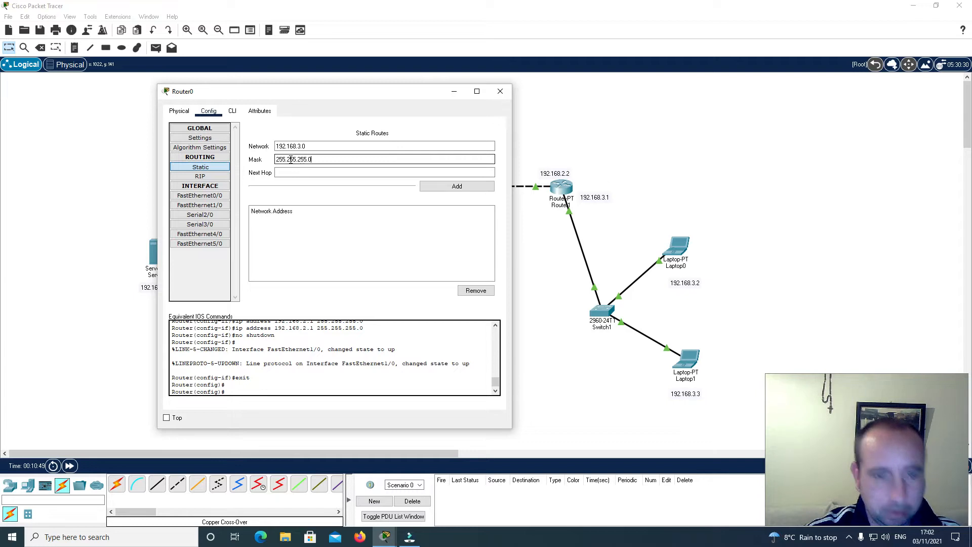
{"action": "left_click", "coordinate": [289, 173]}
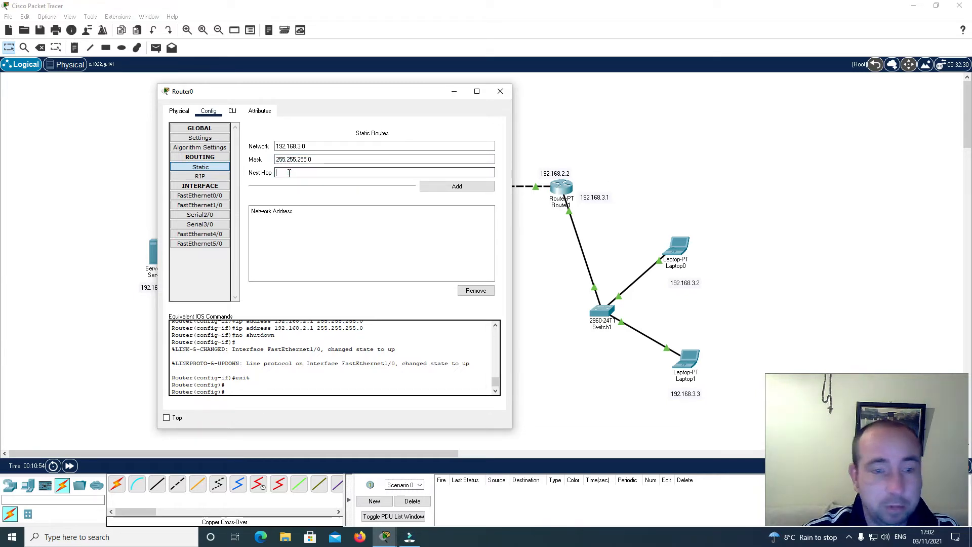
{"action": "type", "text": "192.168.2.2"}
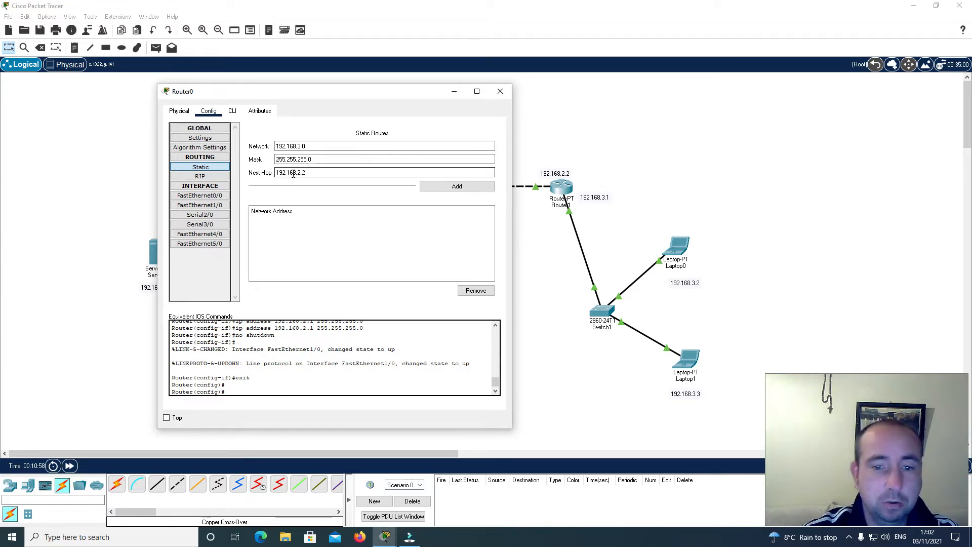
{"action": "left_click", "coordinate": [428, 186]}
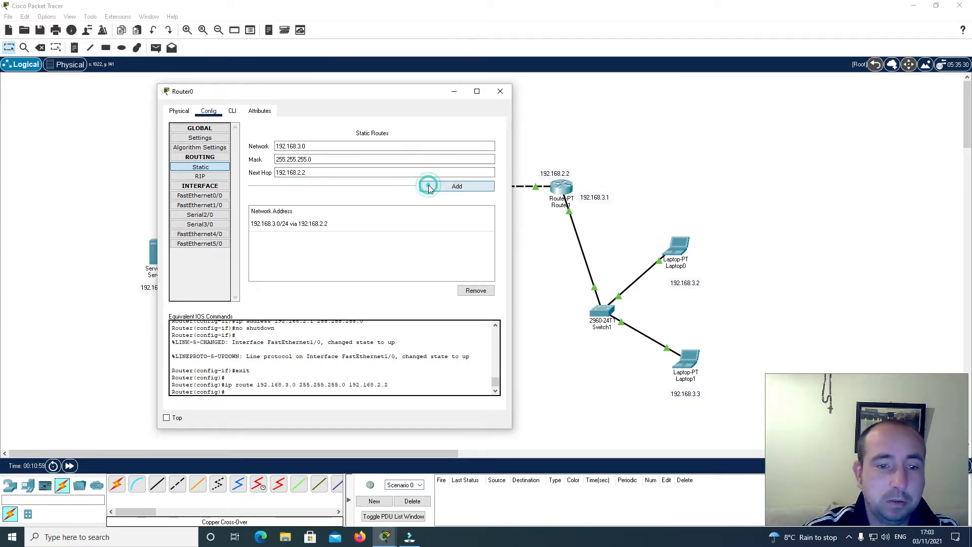
{"action": "left_click", "coordinate": [500, 91]}
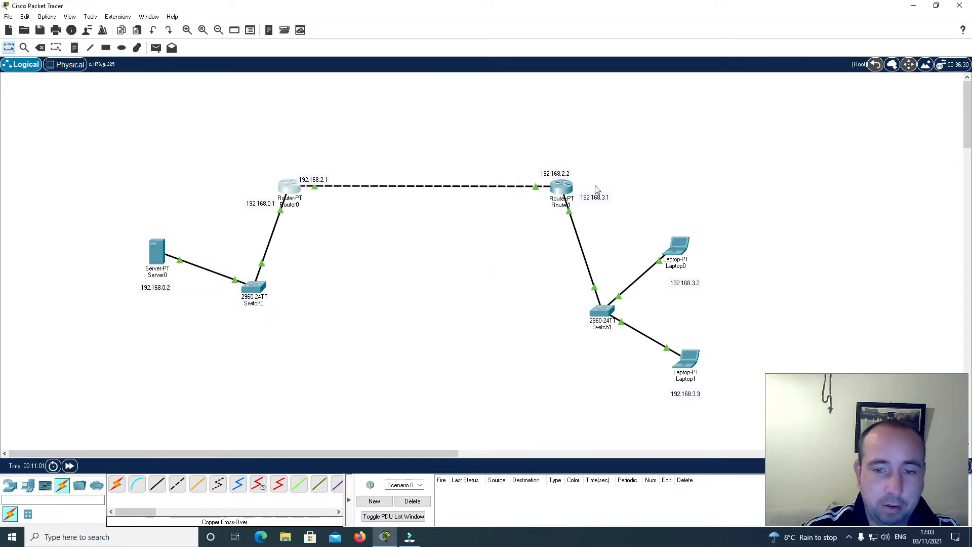
Add a static route on Router1 to network 192.168.0.0, mask 255.255.255.0, with next hop 192.168.2.1
{"action": "left_click", "coordinate": [561, 191]}
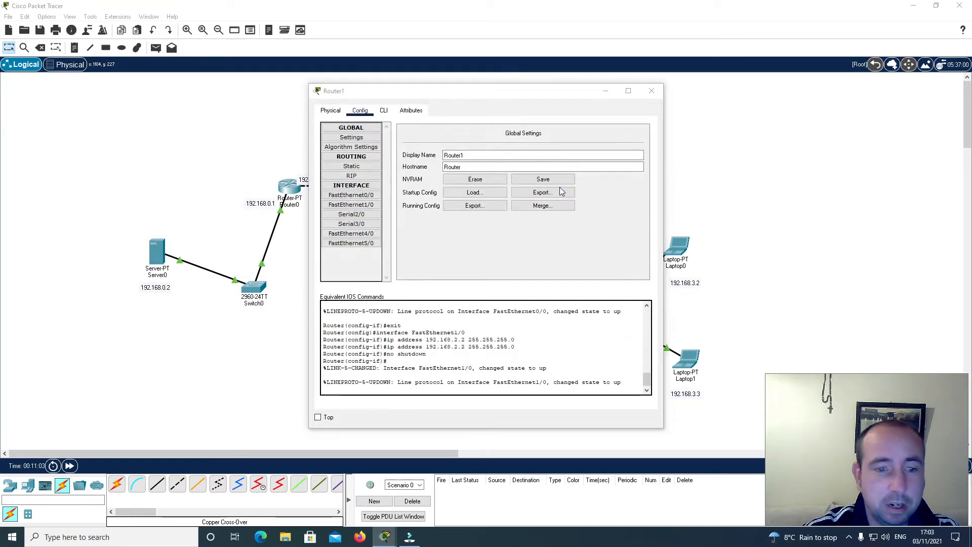
{"action": "left_click", "coordinate": [541, 191]}
{"action": "left_click", "coordinate": [782, 107]}
{"action": "left_click", "coordinate": [361, 169]}
{"action": "left_click", "coordinate": [456, 145]}
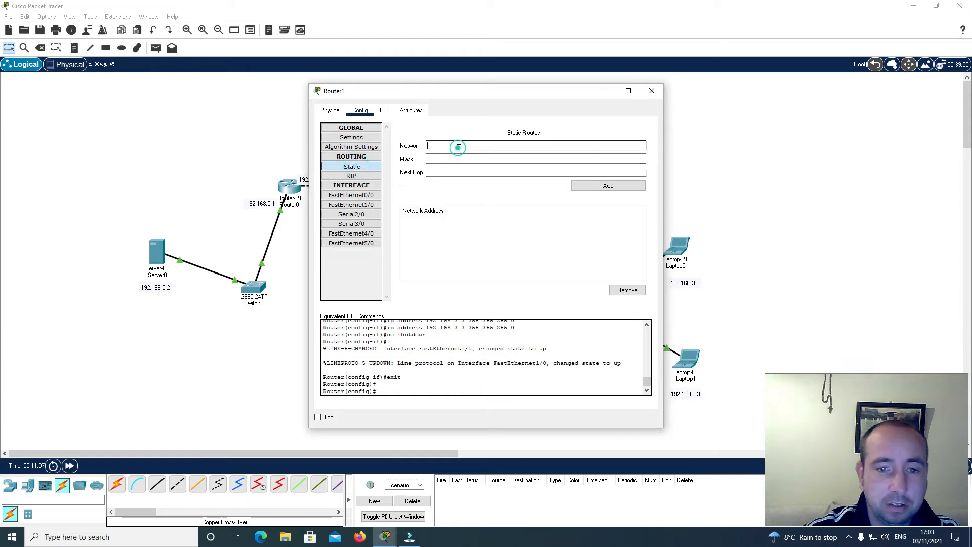
{"action": "type", "text": "192.168"}
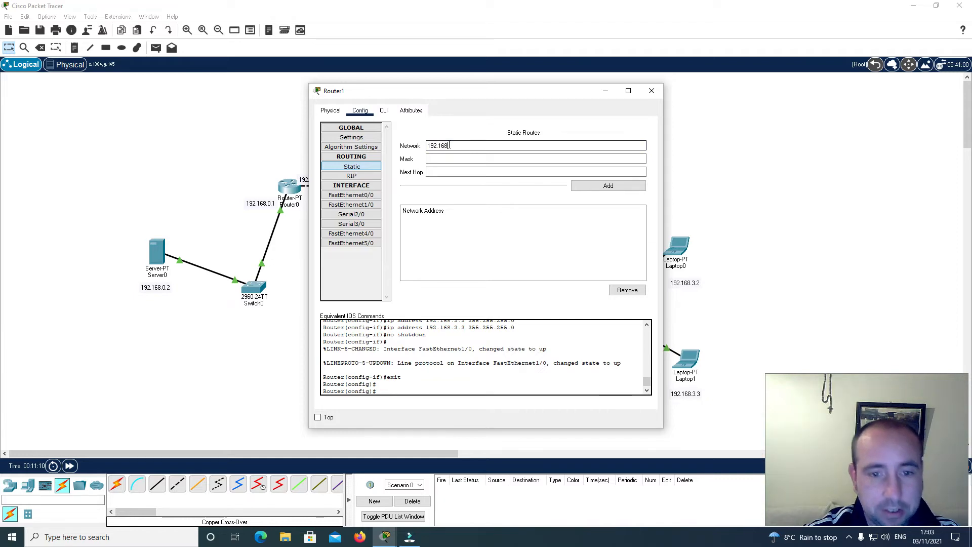
{"action": "type", "text": ".0.0"}
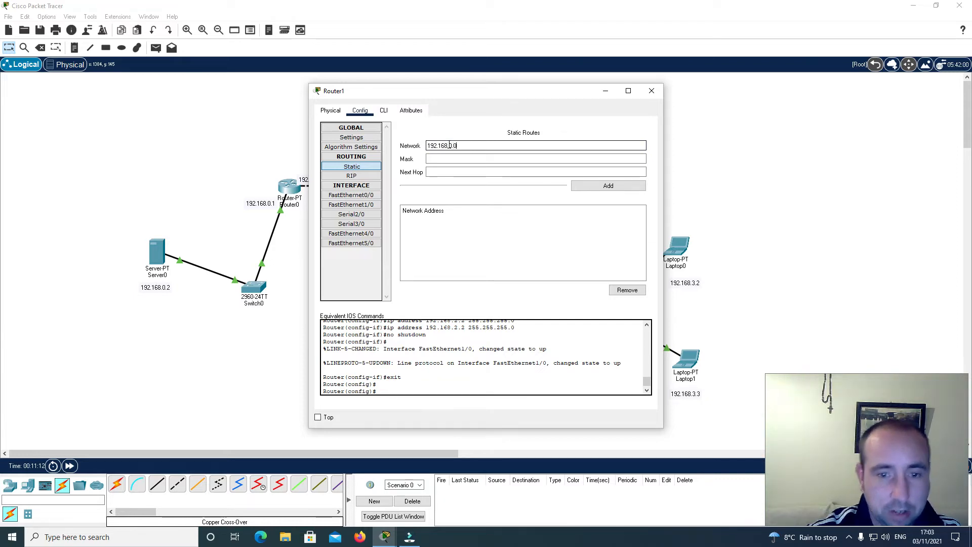
{"action": "left_click", "coordinate": [449, 159]}
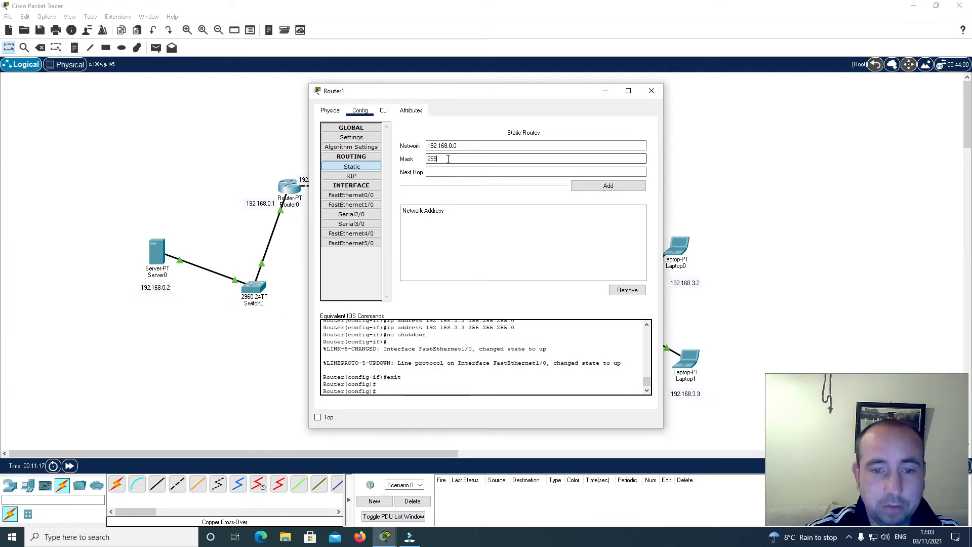
{"action": "type", "text": "255.255.255.0"}
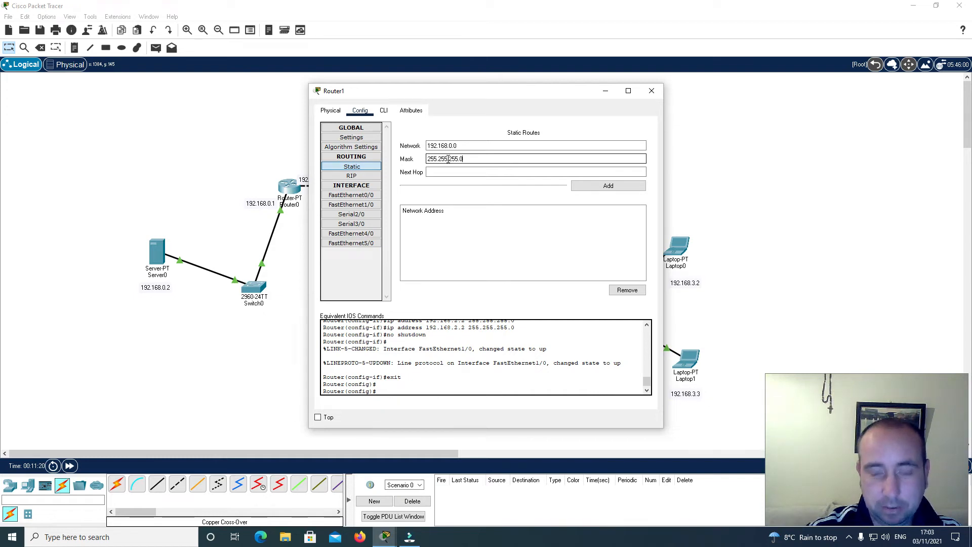
{"action": "left_click", "coordinate": [450, 172]}
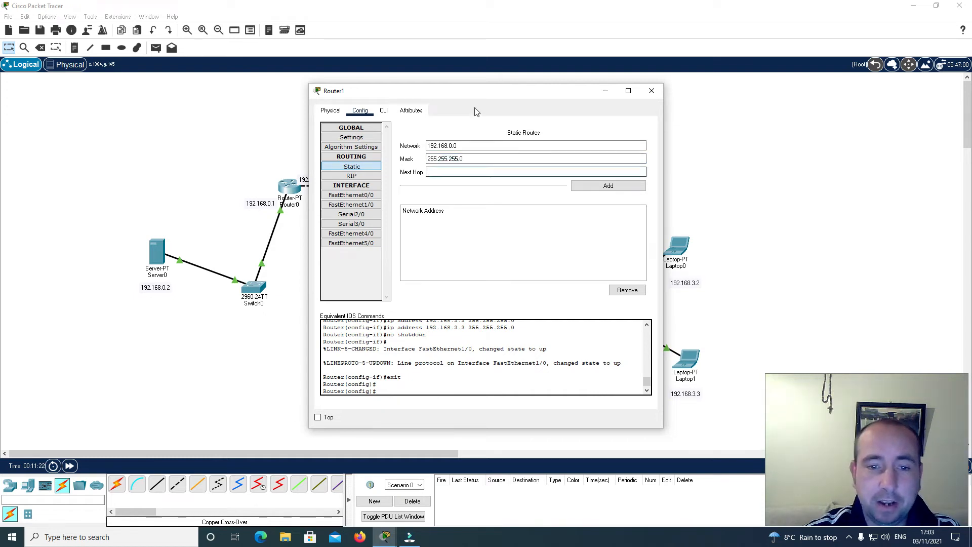
{"action": "left_click_drag", "start_coordinate": [476, 95], "coordinate": [546, 99]}
{"action": "left_click", "coordinate": [500, 175]}
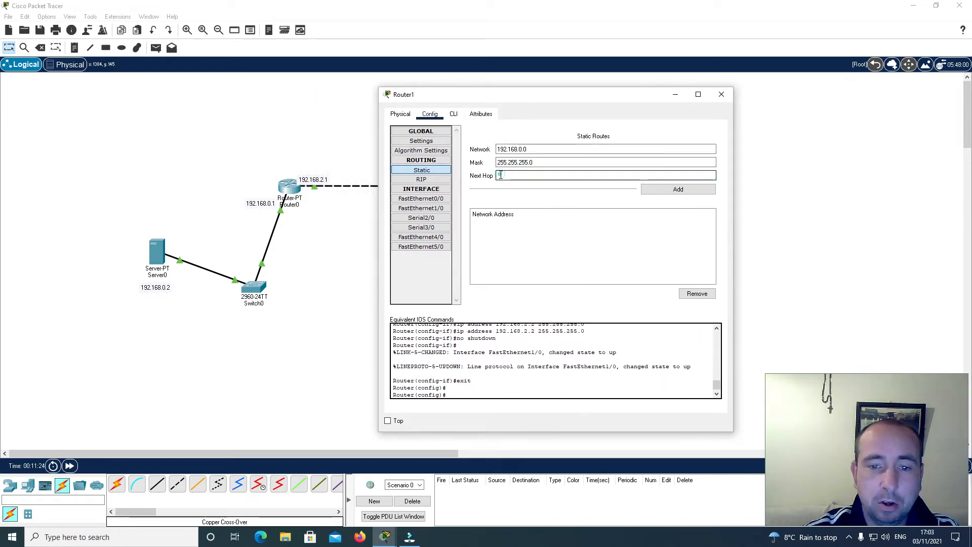
{"action": "type", "text": "192.168.2.1"}
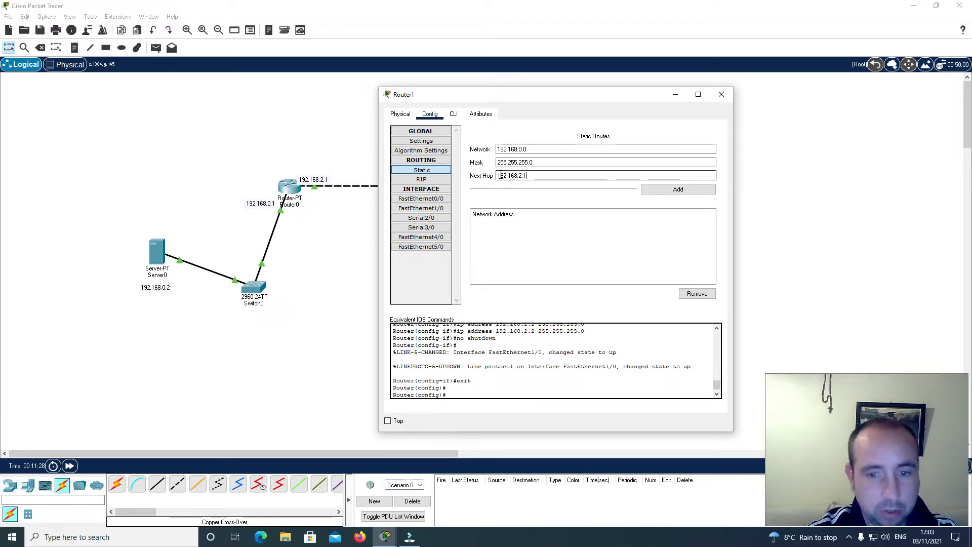
{"action": "left_click", "coordinate": [663, 191]}
{"action": "left_click", "coordinate": [719, 97]}
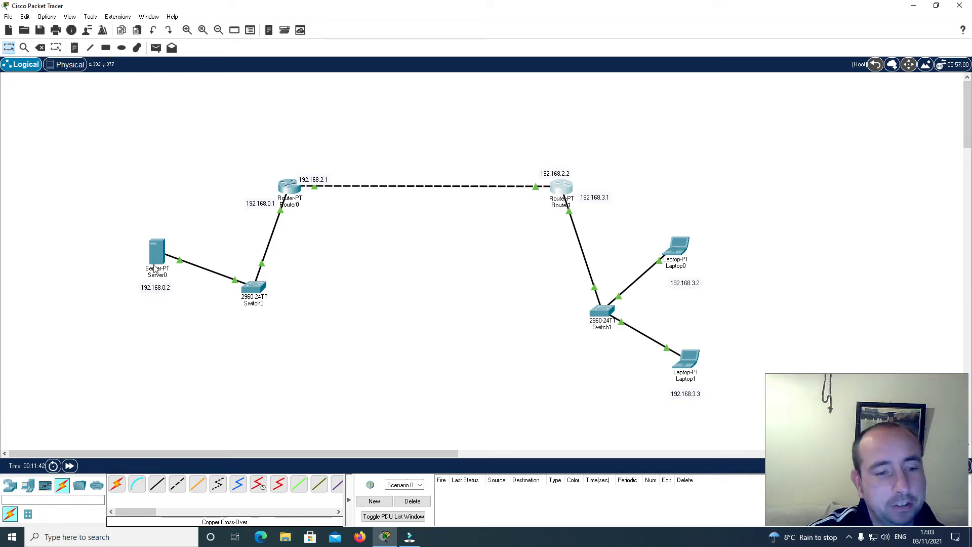
Ping Router0's address 192.168.2.1 from the command prompt of Laptop0
{"action": "left_click", "coordinate": [675, 248]}
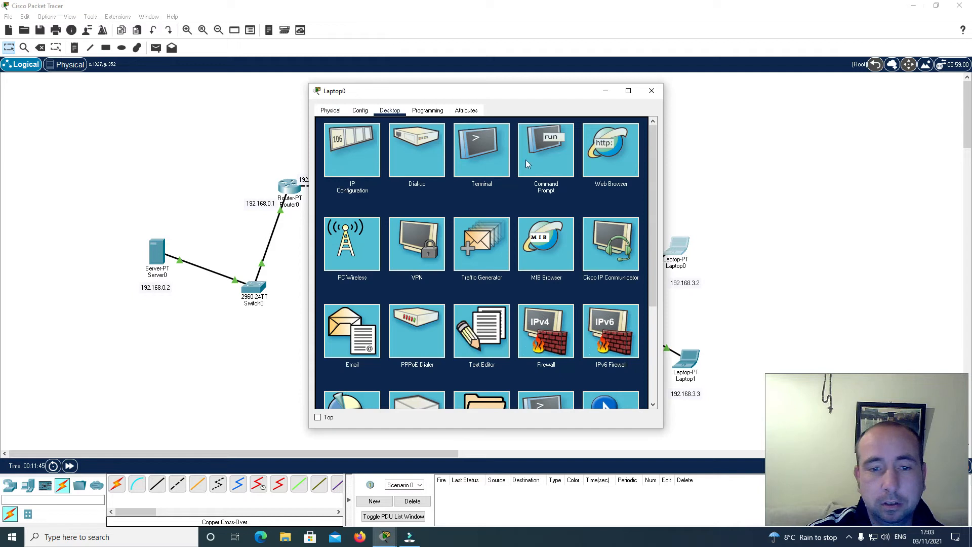
{"action": "left_click", "coordinate": [539, 154]}
{"action": "left_click_drag", "start_coordinate": [466, 96], "coordinate": [531, 96]}
{"action": "type", "text": "ping"}
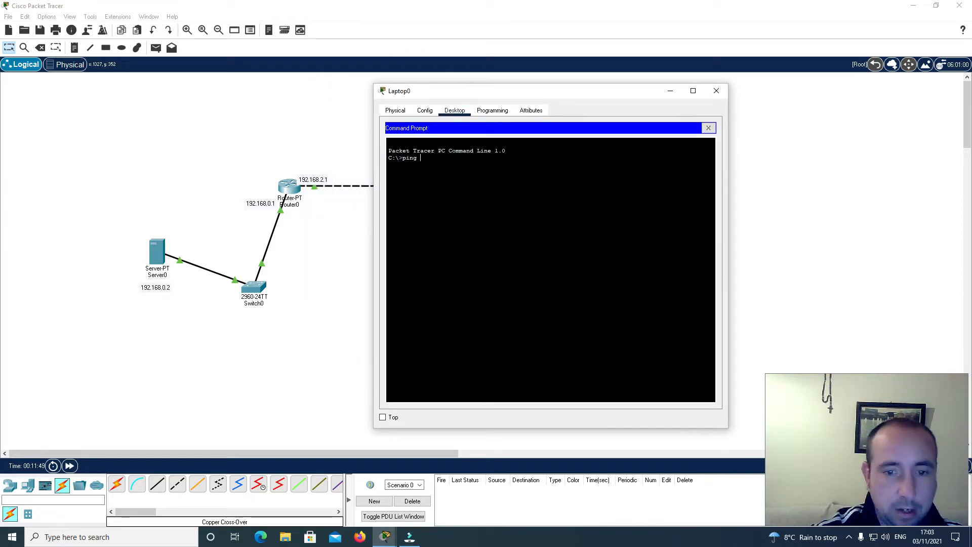
{"action": "type", "text": " 192.168.2.1"}
{"action": "key", "text": "Return"}
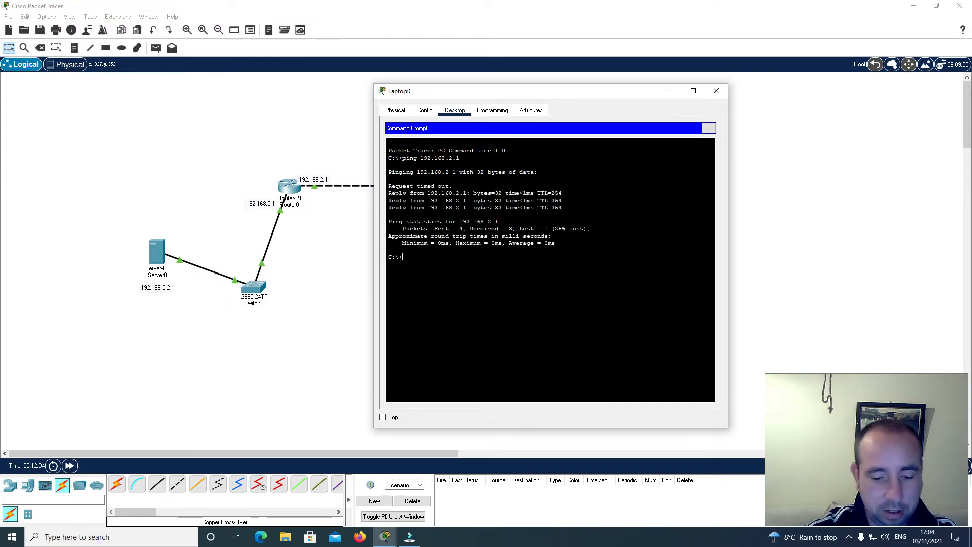
Ping the server at 192.168.0.2 from Laptop0, then exit its command prompt and close the laptop's window
{"action": "type", "text": "ng 192.168.0.2"}
{"action": "key", "text": "Return"}
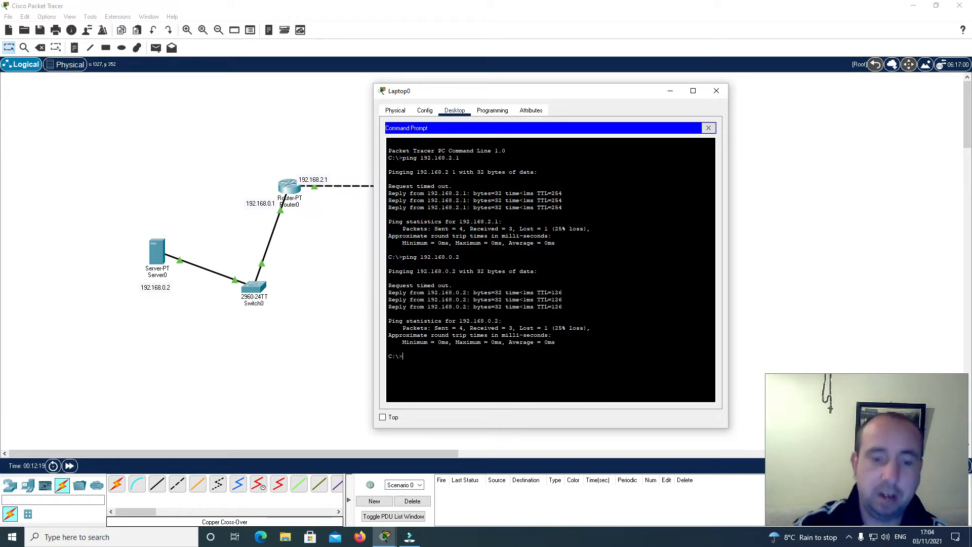
{"action": "type", "text": "e"}
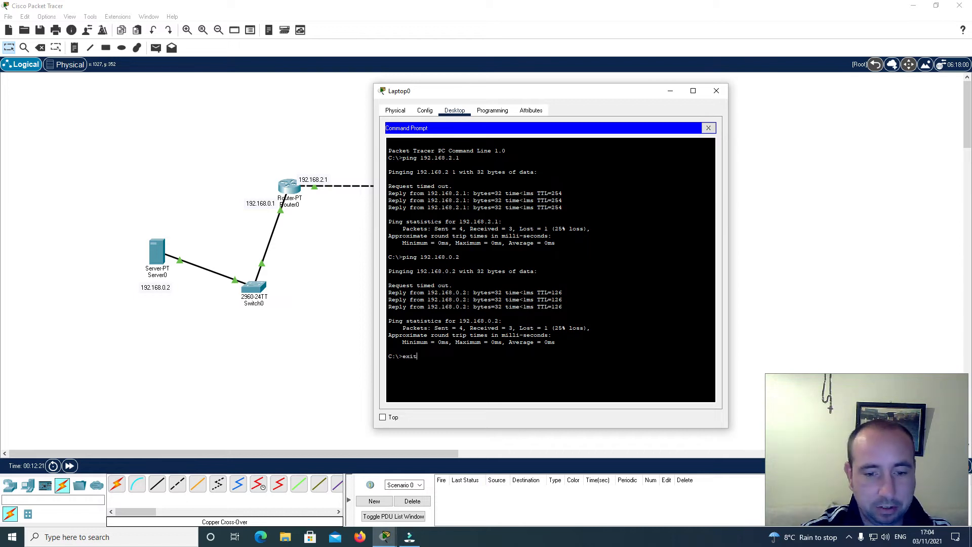
{"action": "type", "text": "xit"}
{"action": "key", "text": "Return"}
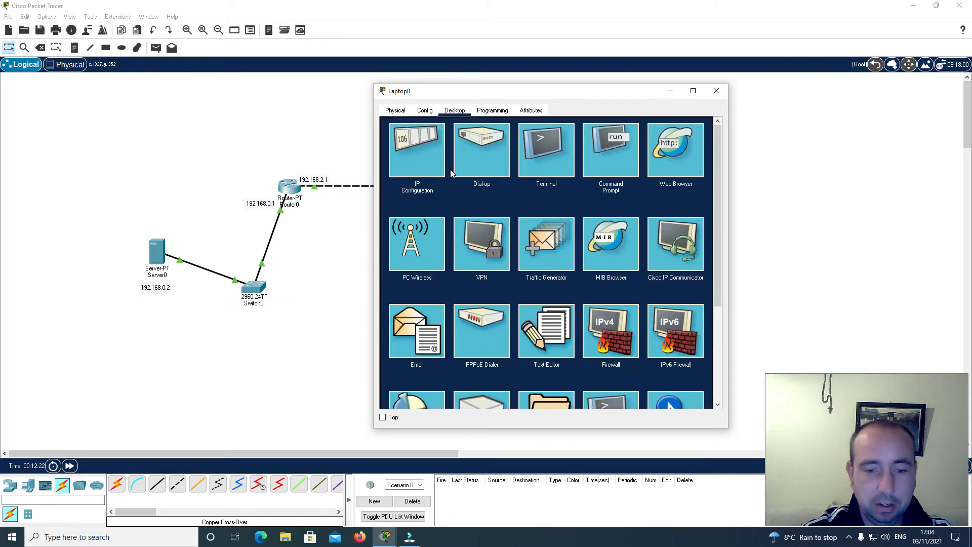
{"action": "left_click", "coordinate": [716, 92]}
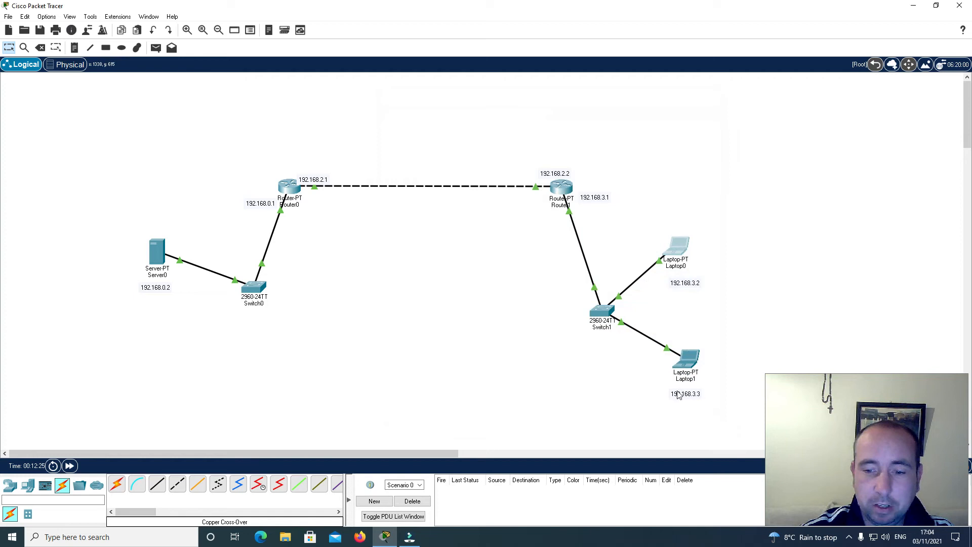
Ping the server at 192.168.0.2 from the command prompt of Laptop1, then close the laptop's window
{"action": "left_click", "coordinate": [688, 362]}
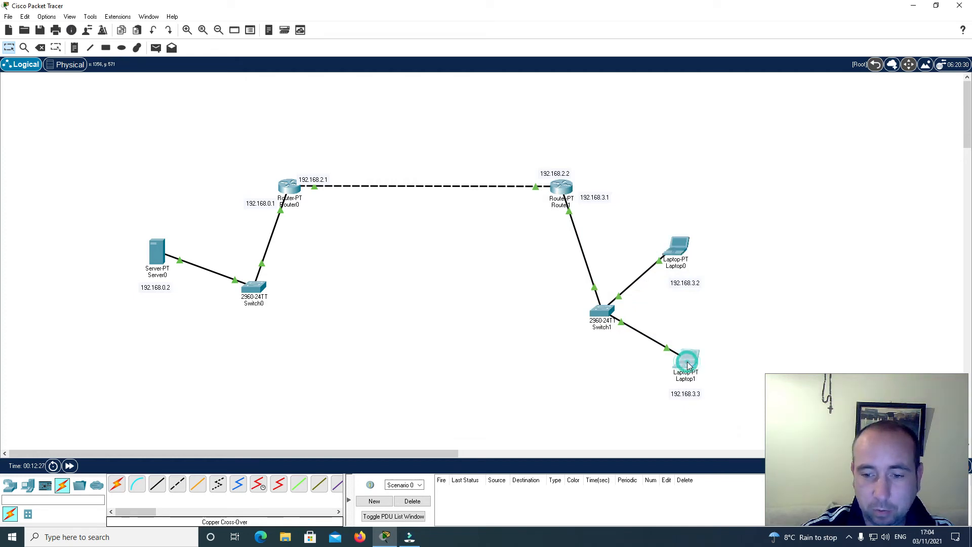
{"action": "left_click", "coordinate": [533, 147]}
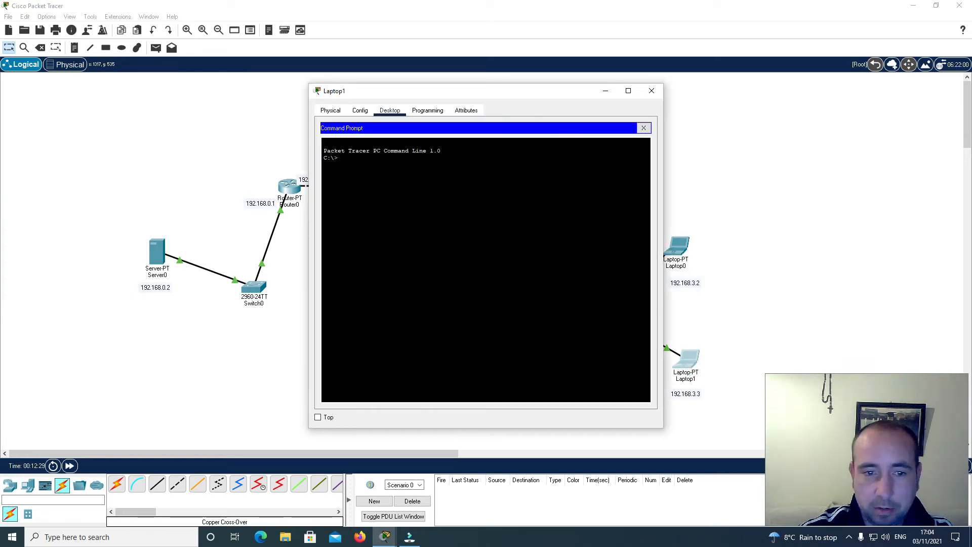
{"action": "type", "text": "ping 192.16"}
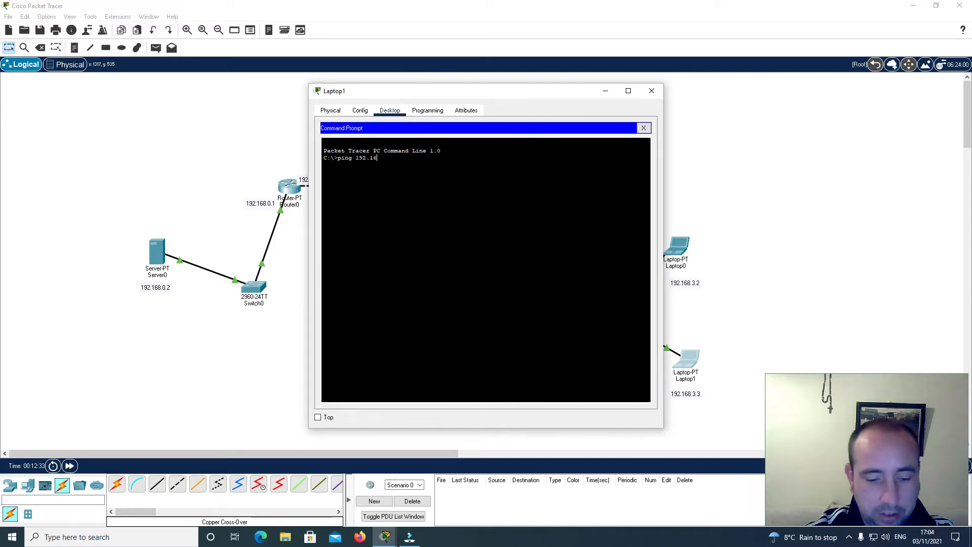
{"action": "type", "text": "8.0.2"}
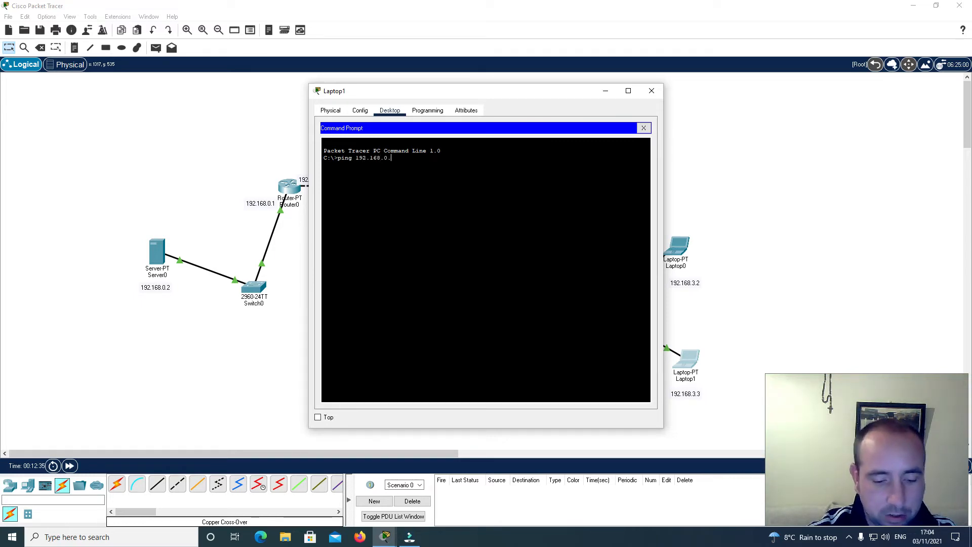
{"action": "key", "text": "Return"}
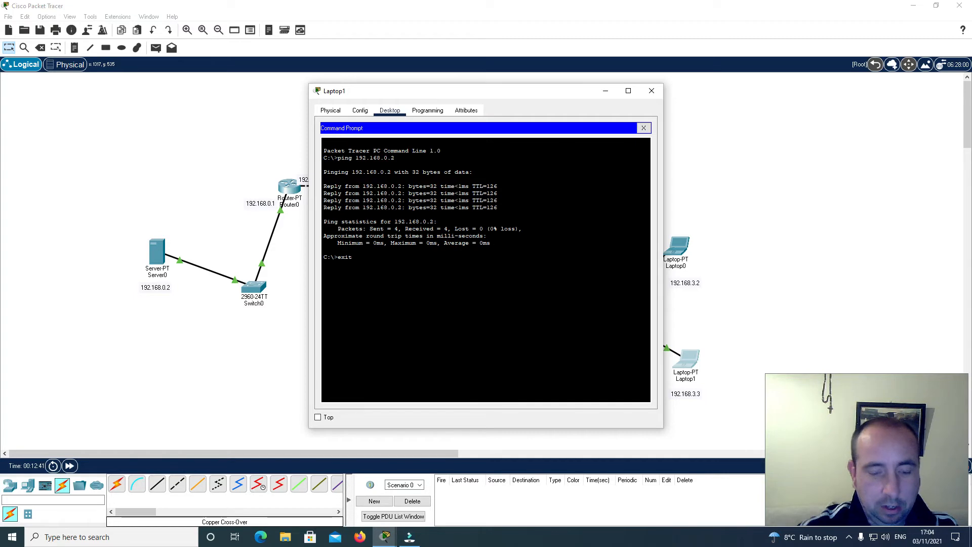
{"action": "left_click", "coordinate": [644, 127]}
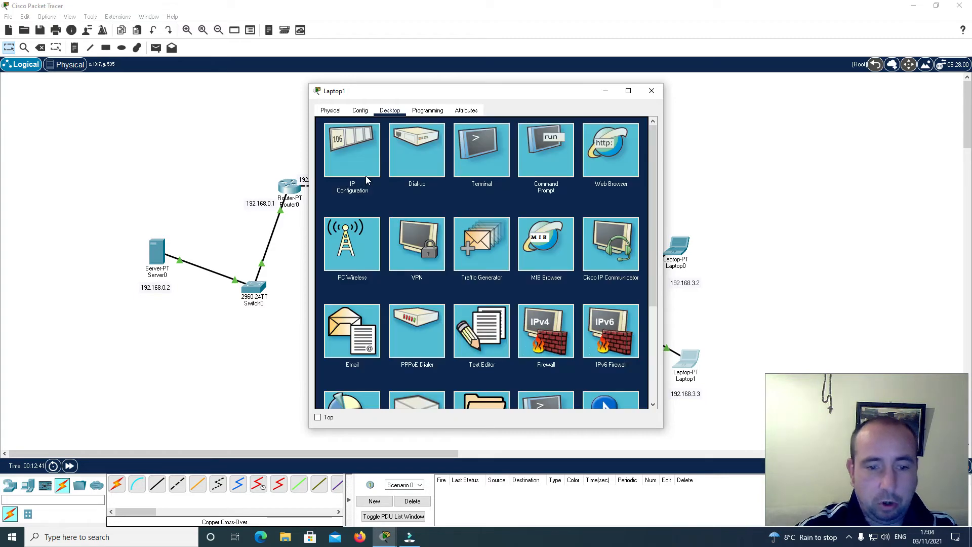
{"action": "left_click", "coordinate": [651, 91]}
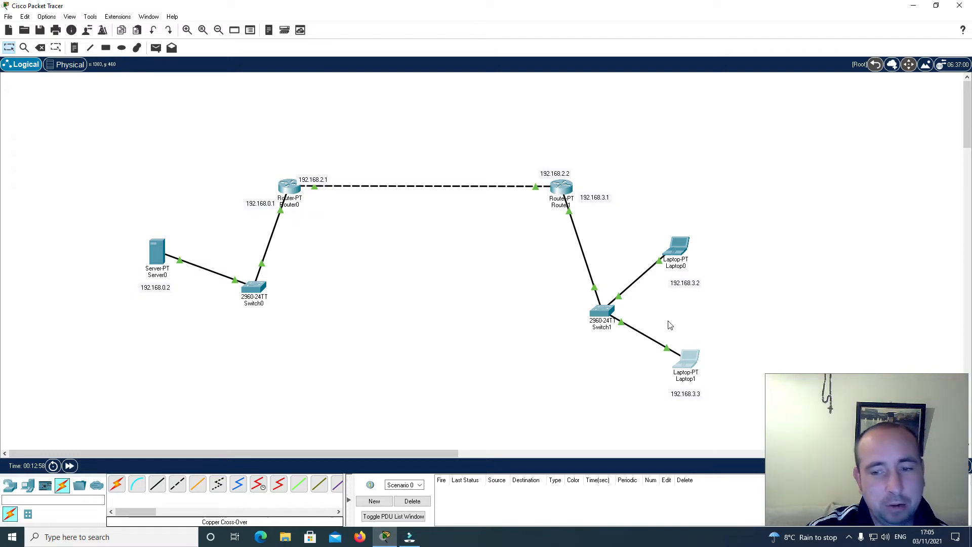
Open Router0's command line, exit its current configuration session, and enter global configuration mode again with enable and configure terminal
{"action": "left_click", "coordinate": [287, 189]}
{"action": "left_click", "coordinate": [383, 110]}
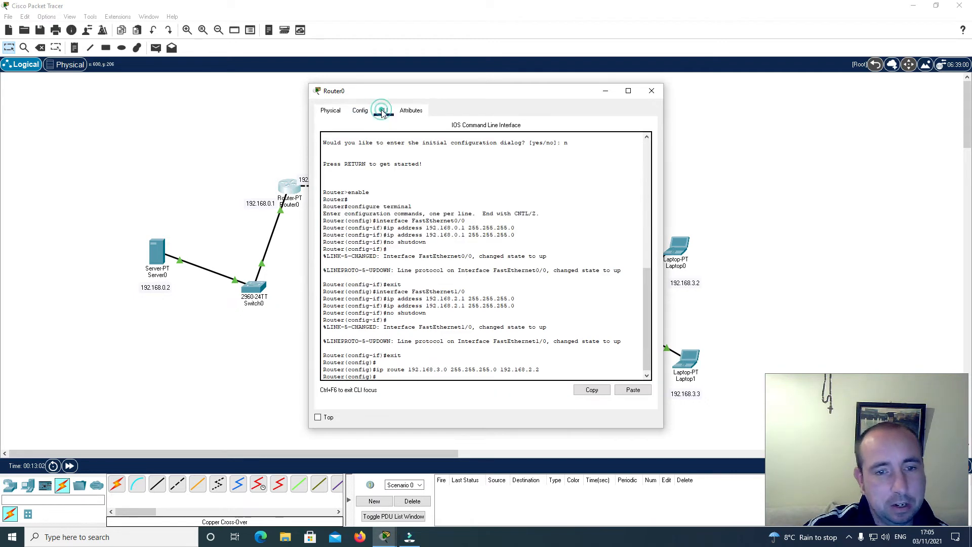
{"action": "left_click", "coordinate": [386, 371]}
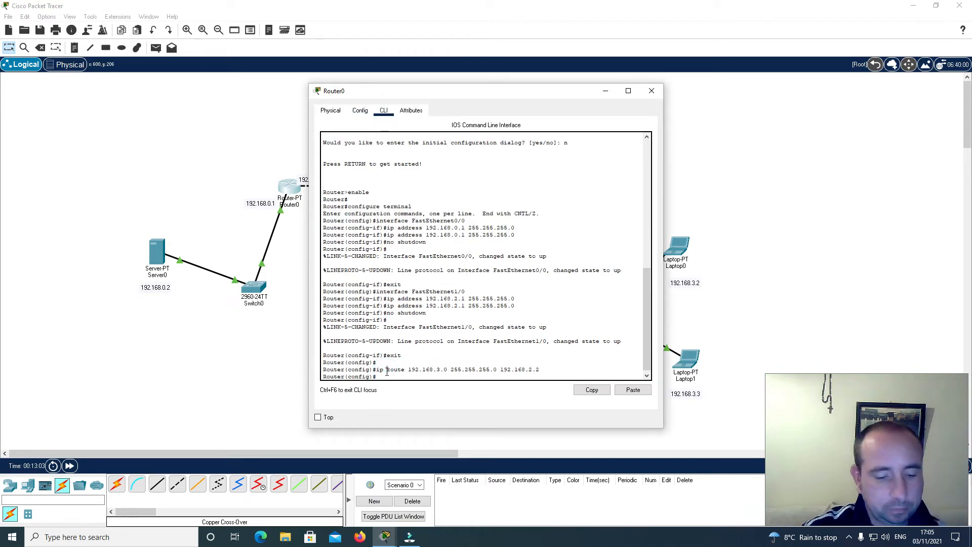
{"action": "type", "text": "exit"}
{"action": "key", "text": "Return"}
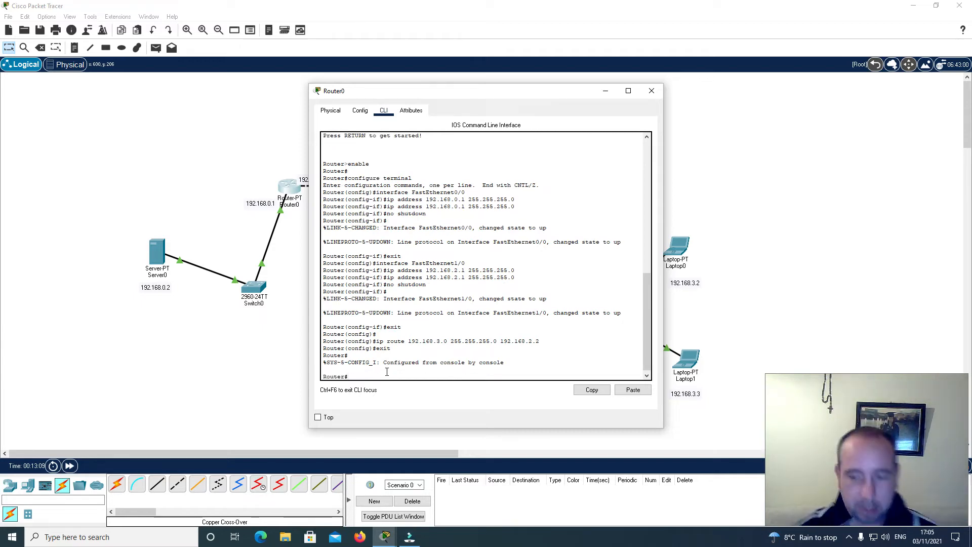
{"action": "type", "text": "enable"}
{"action": "key", "text": "Return"}
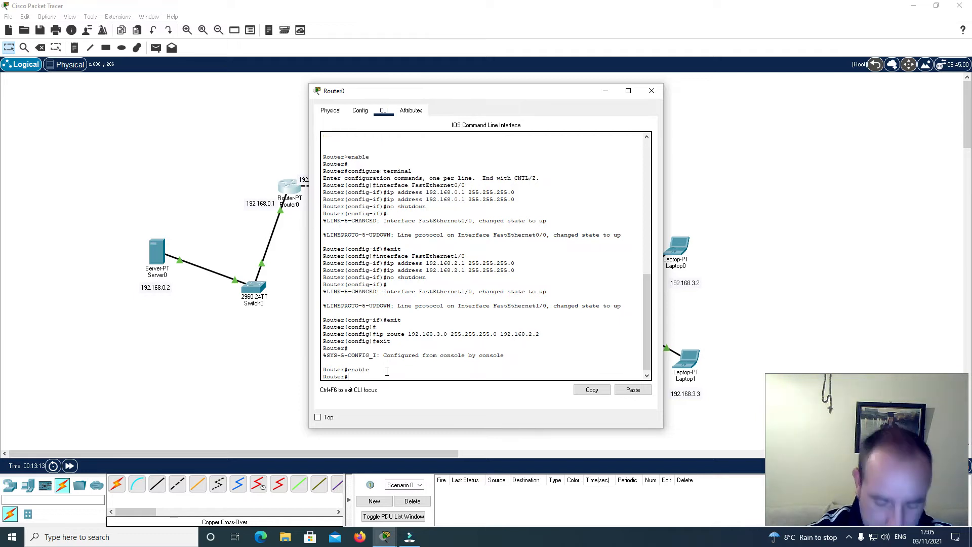
{"action": "type", "text": "con"}
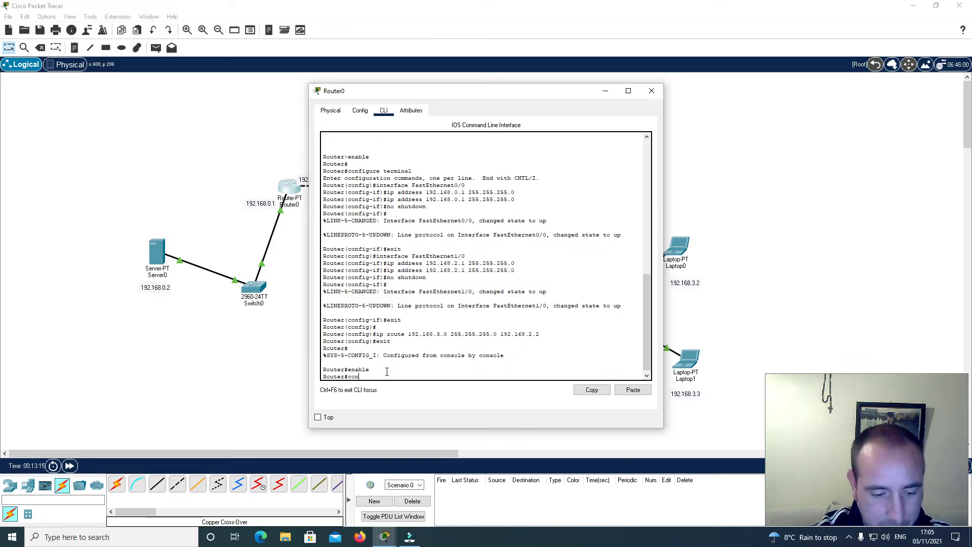
{"action": "type", "text": "figure terminal"}
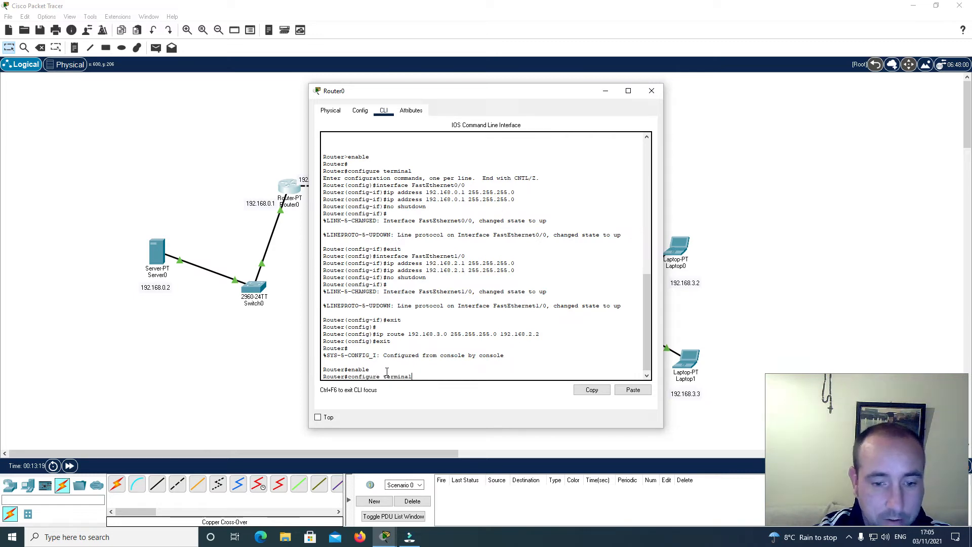
{"action": "key", "text": "Return"}
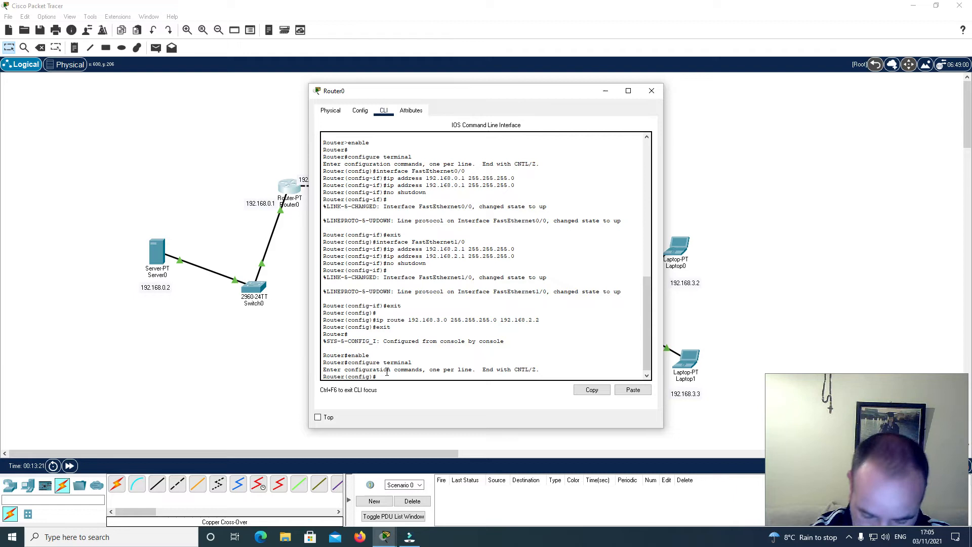
Create standard access list 50 on Router0 denying host 192.168.3.2 with wildcard 0.0.0.0, consulting the command help for each argument
{"action": "type", "text": "acc"}
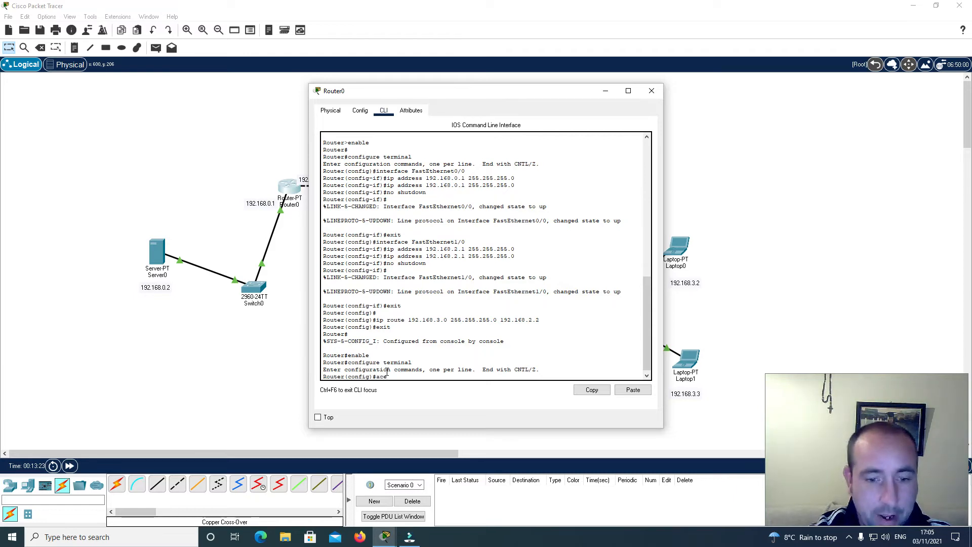
{"action": "type", "text": "e"}
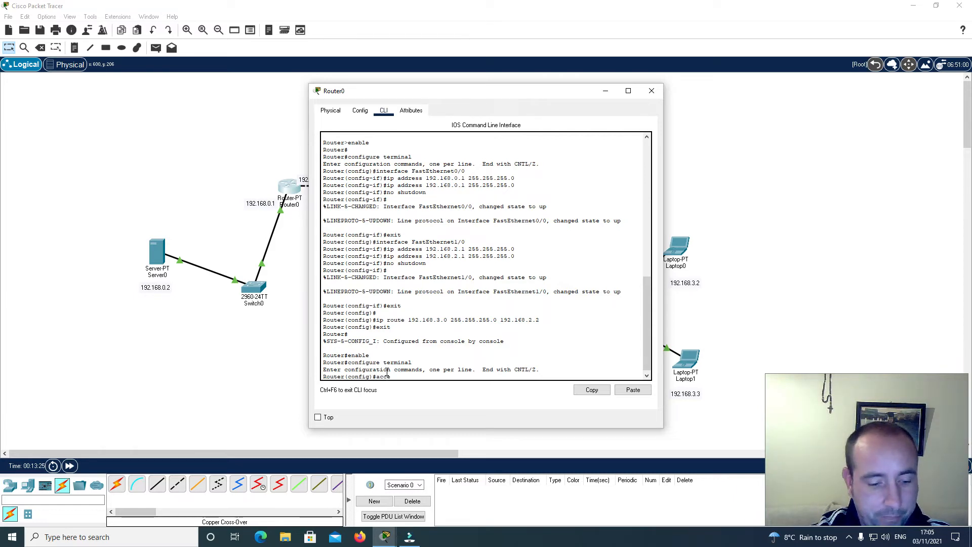
{"action": "type", "text": "ss-list"}
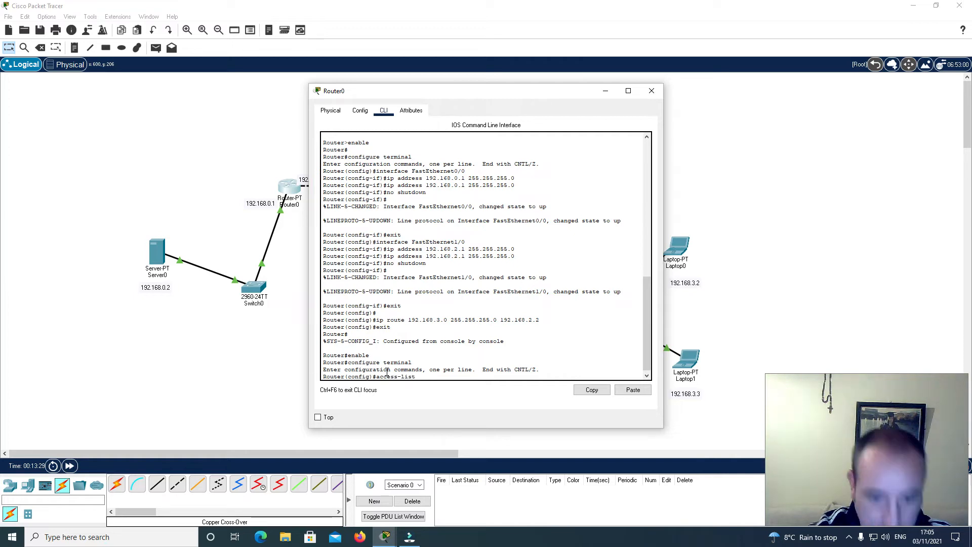
{"action": "type", "text": " ?"}
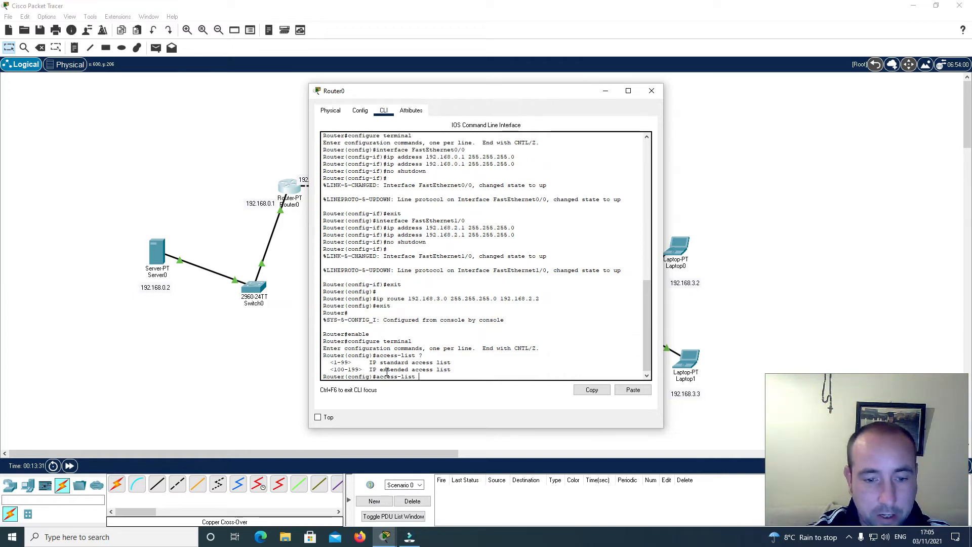
{"action": "type", "text": "50"}
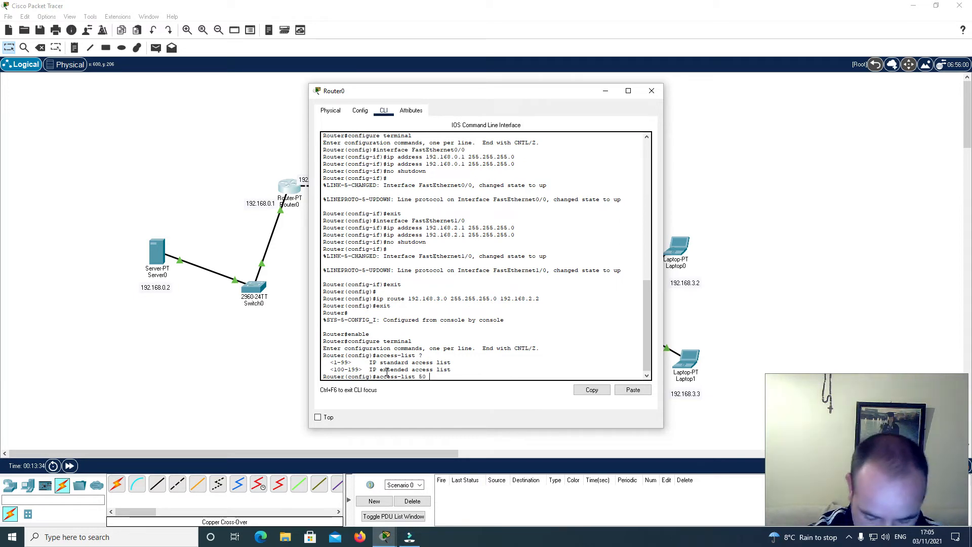
{"action": "type", "text": " ?"}
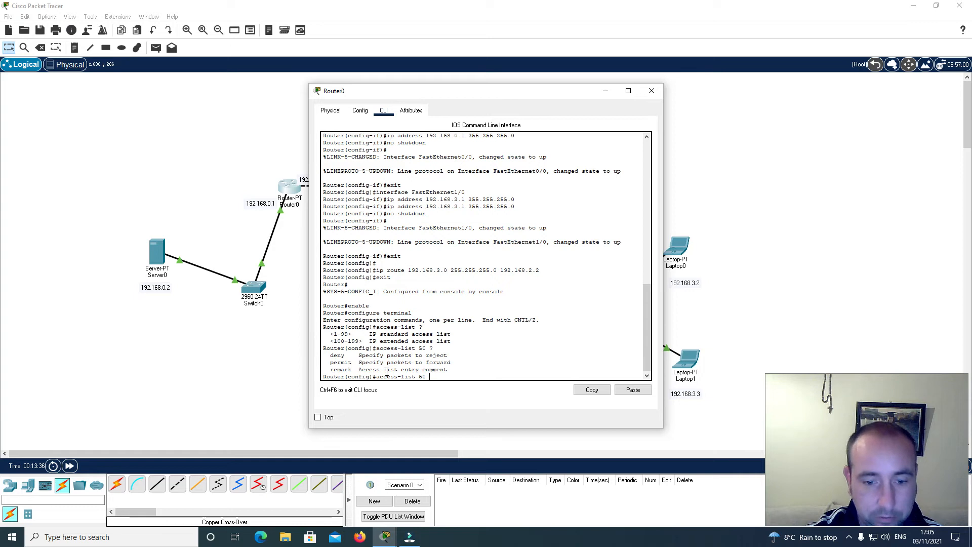
{"action": "type", "text": "deny"}
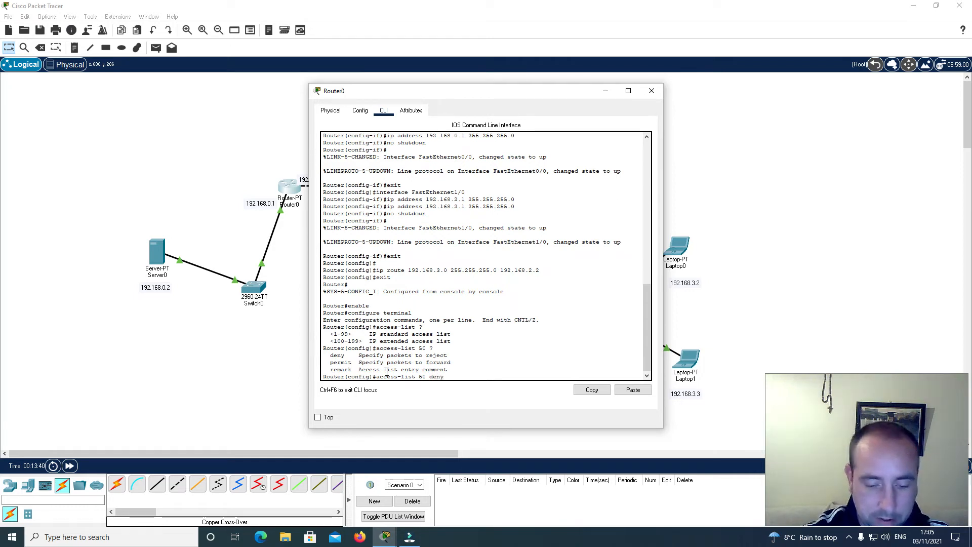
{"action": "type", "text": " ?"}
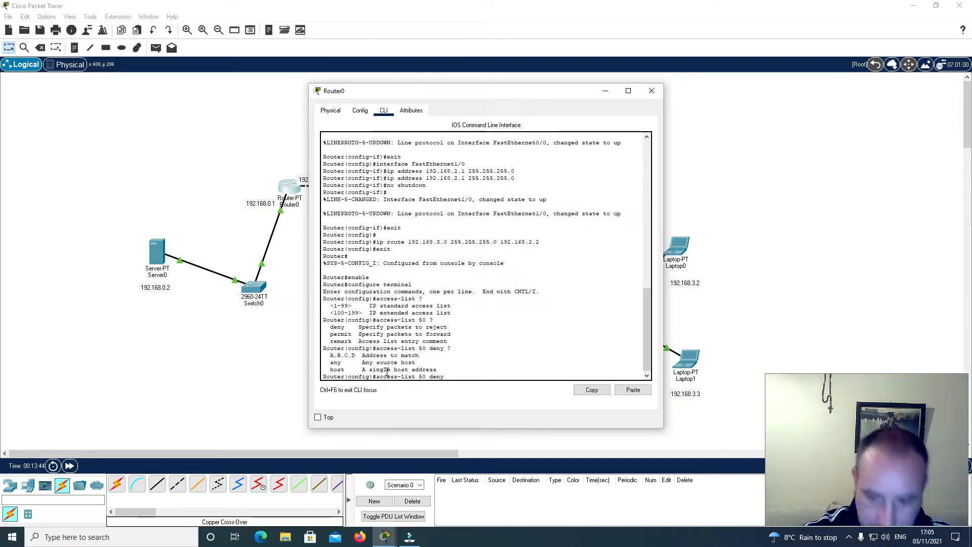
{"action": "type", "text": "92.168"}
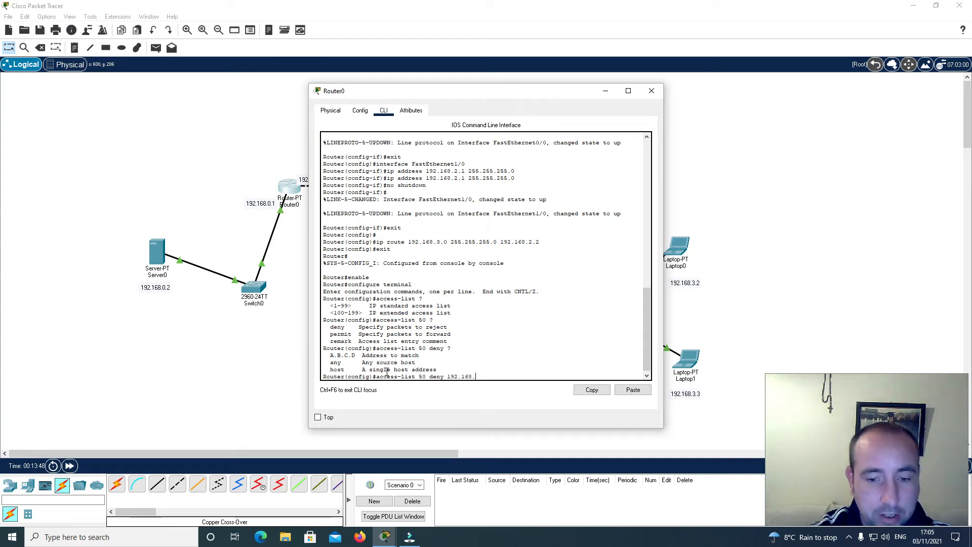
{"action": "type", "text": ".3.2 "}
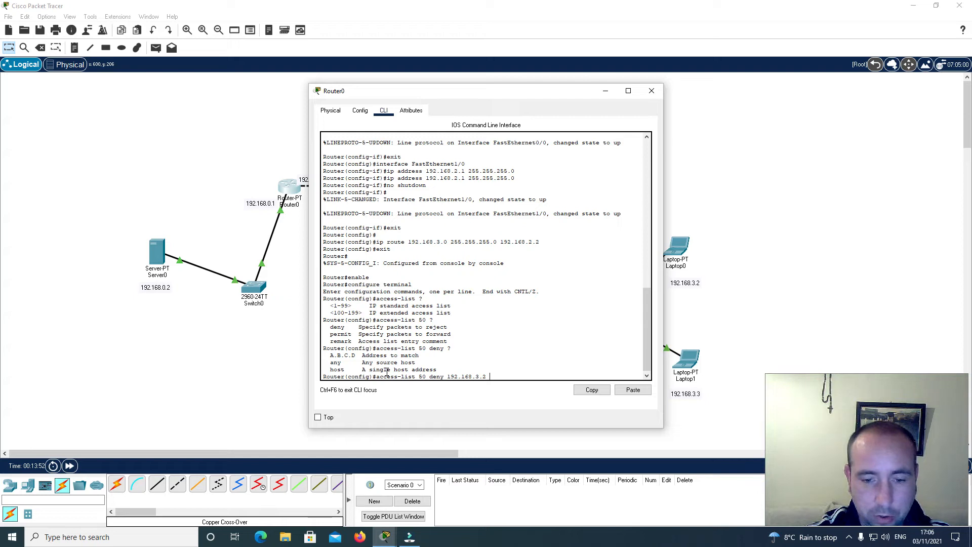
{"action": "type", "text": "0.0"}
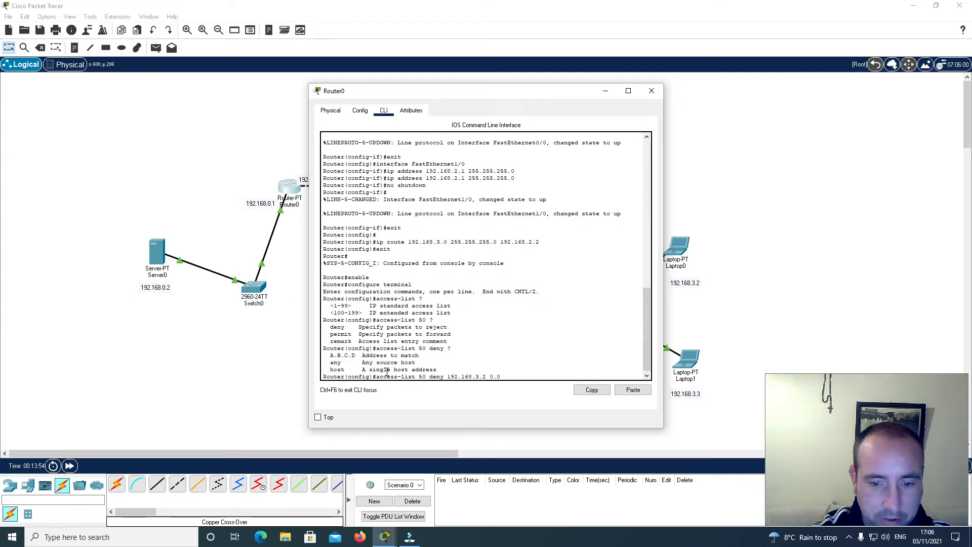
{"action": "type", "text": ".0.0"}
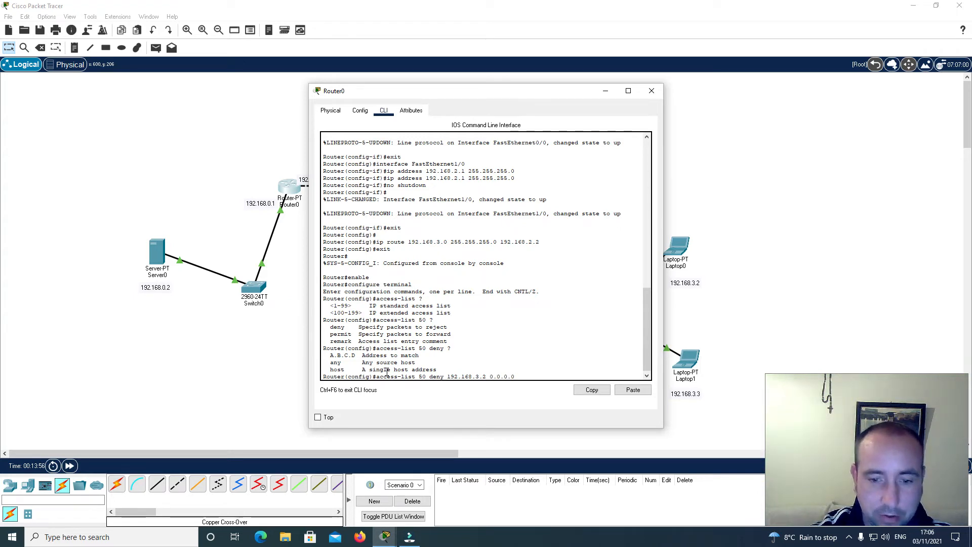
{"action": "key", "text": "Return"}
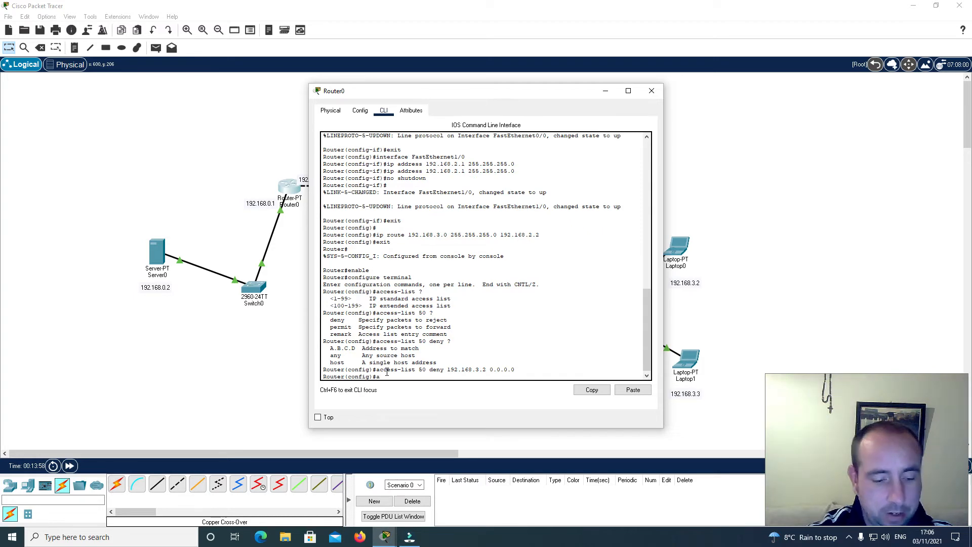
Try to add an entry to access list 50 denying 192.168.3.3 with wildcard 0.0.0.0
{"action": "type", "text": "access-li"}
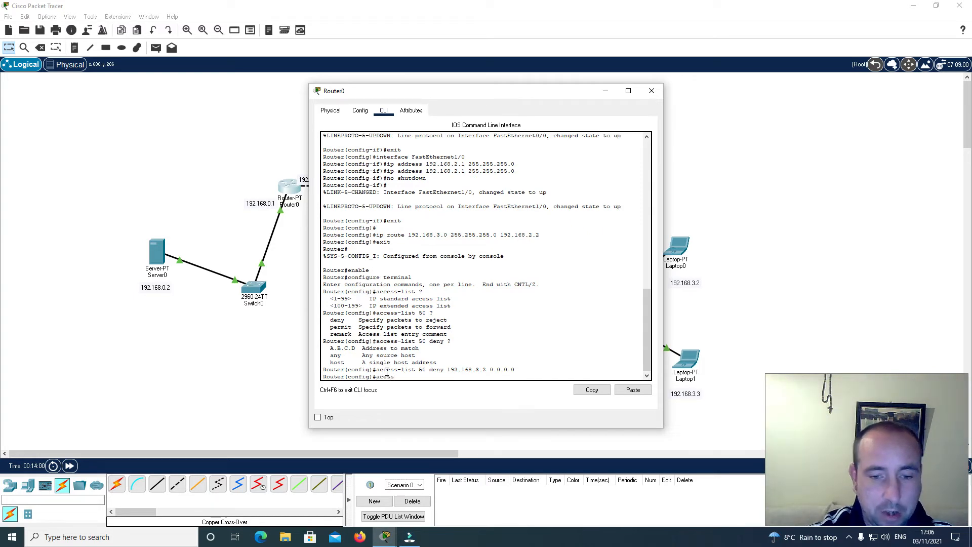
{"action": "type", "text": "st"}
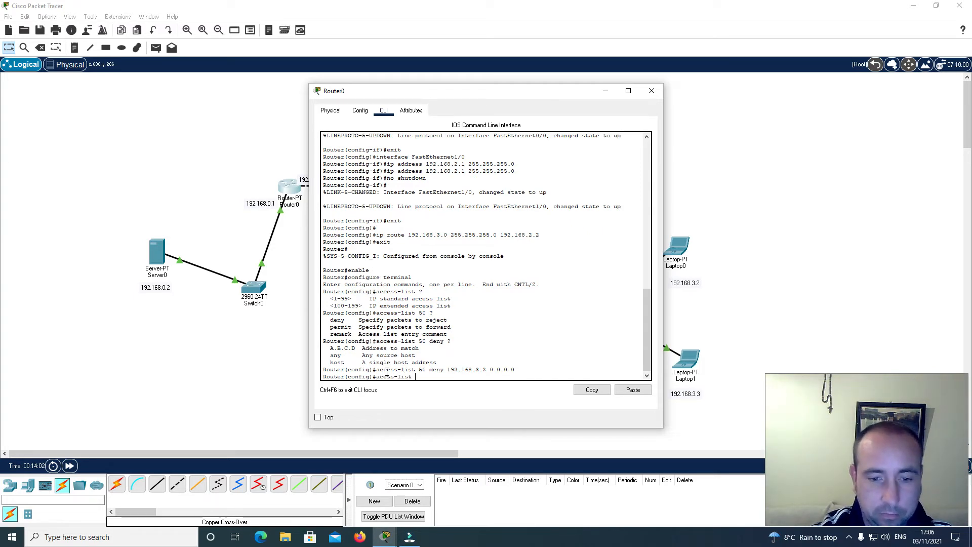
{"action": "type", "text": " 50 de"}
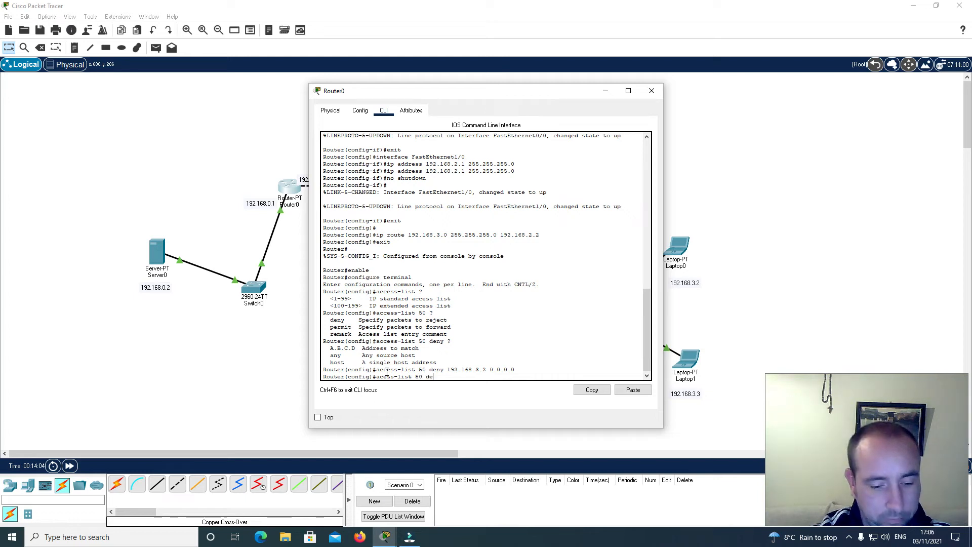
{"action": "type", "text": "ny 192.168.3.3 "}
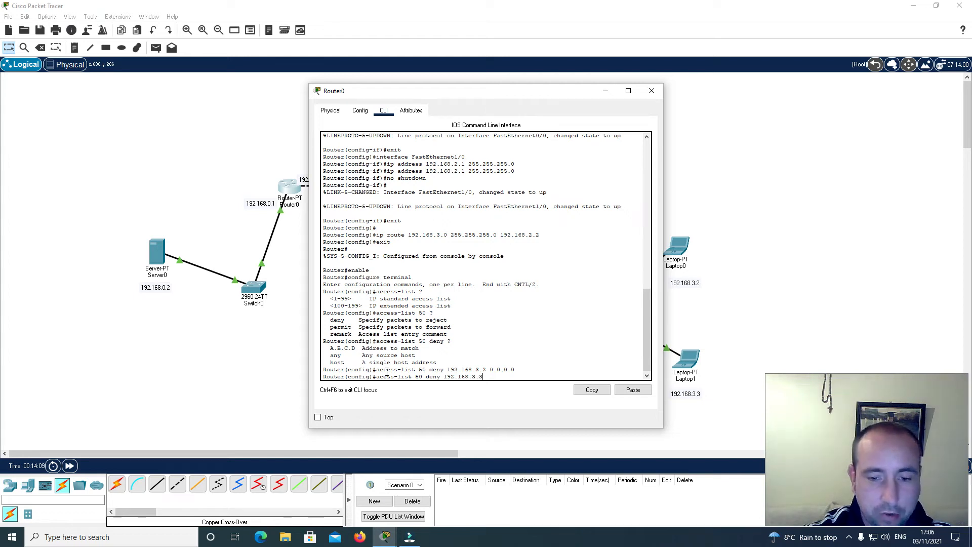
{"action": "type", "text": "0.0.0.0"}
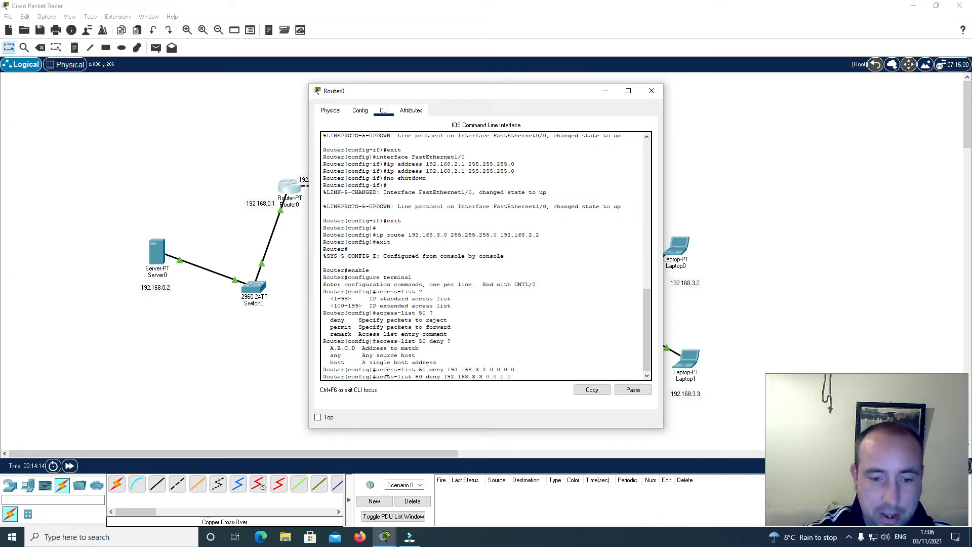
{"action": "key", "text": "Return"}
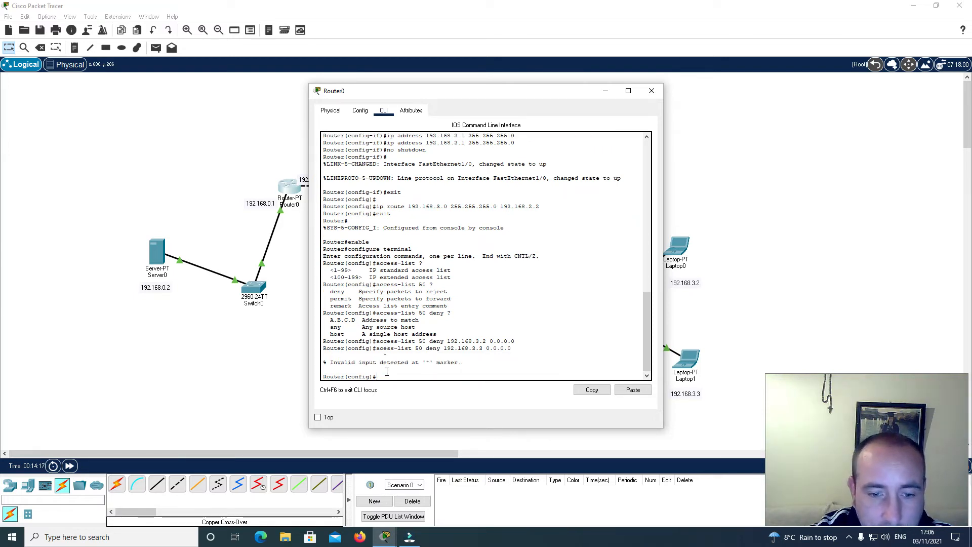
Add a deny entry for host 192.168.3.3 with wildcard 0.0.0.0 to access list 50 on Router0
{"action": "type", "text": "access-list"}
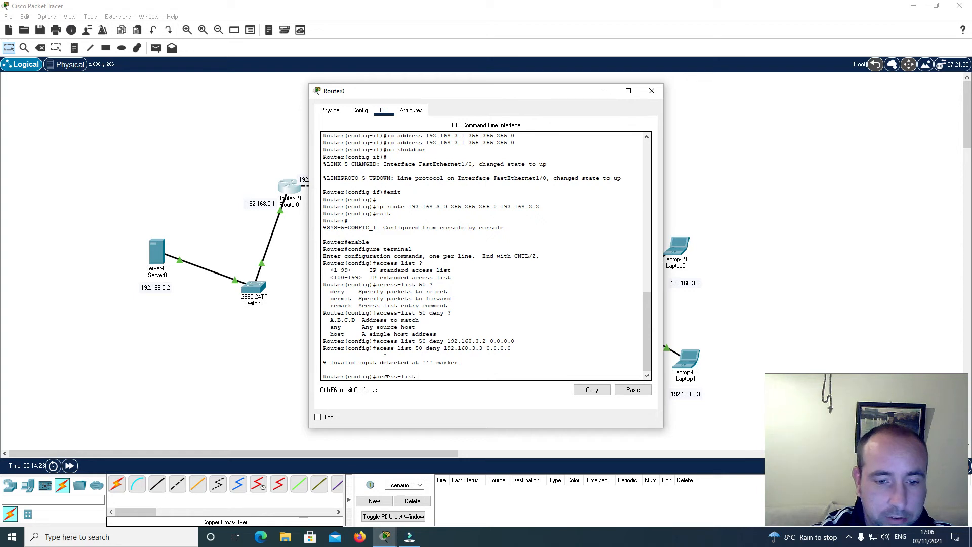
{"action": "type", "text": " 50 deny "}
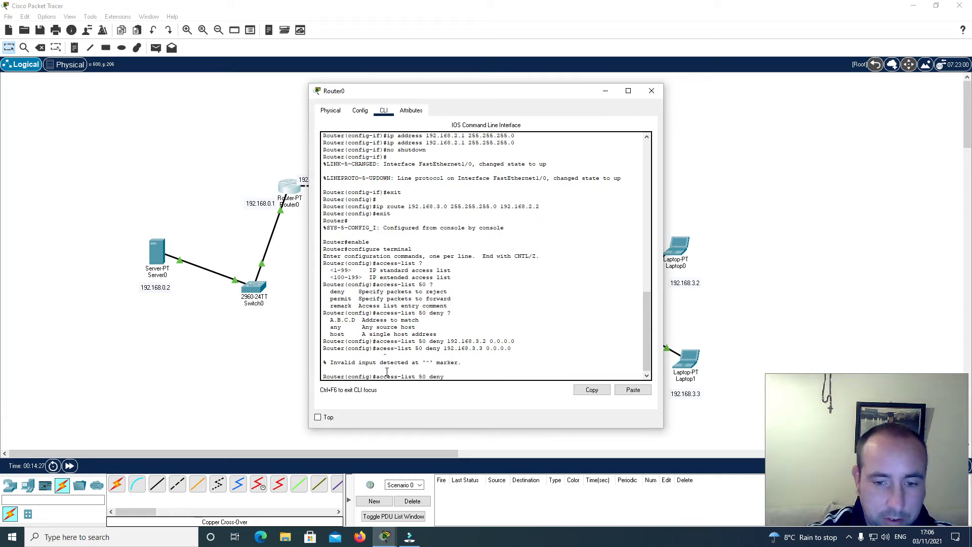
{"action": "type", "text": "19"}
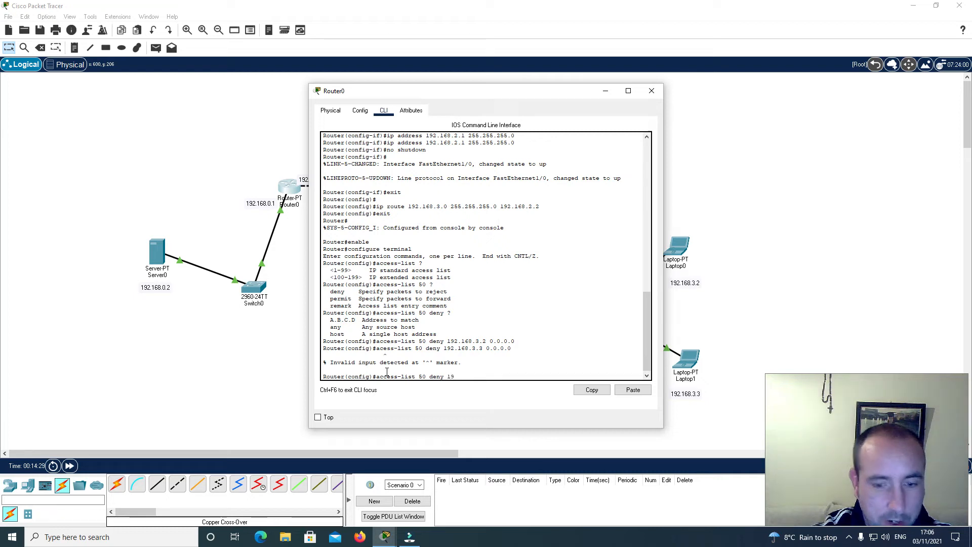
{"action": "type", "text": "2.16"}
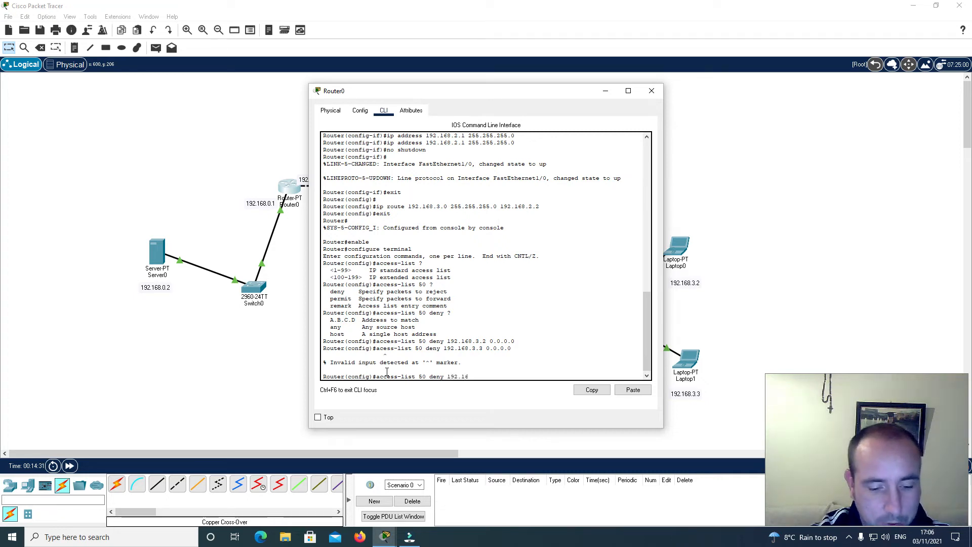
{"action": "type", "text": "8.3.3"}
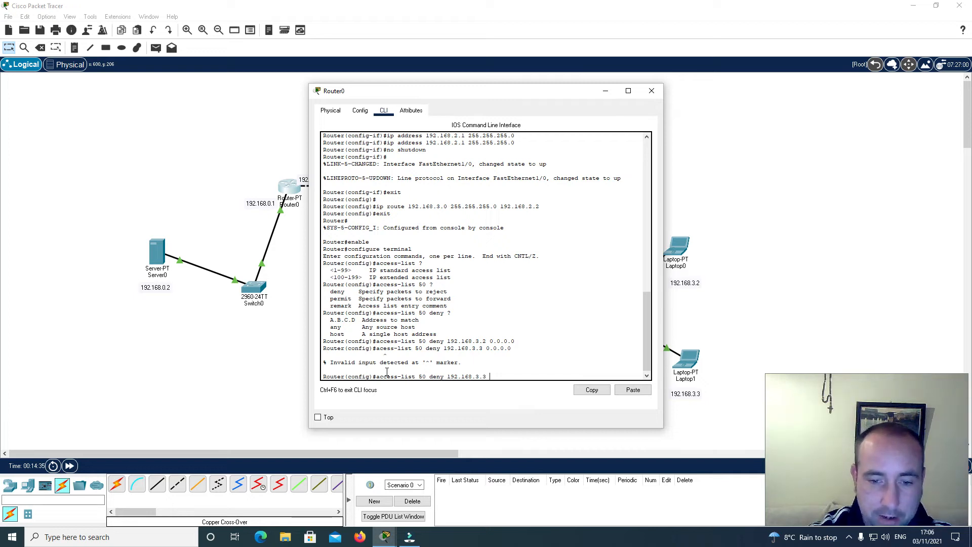
{"action": "type", "text": " 0.0.0"}
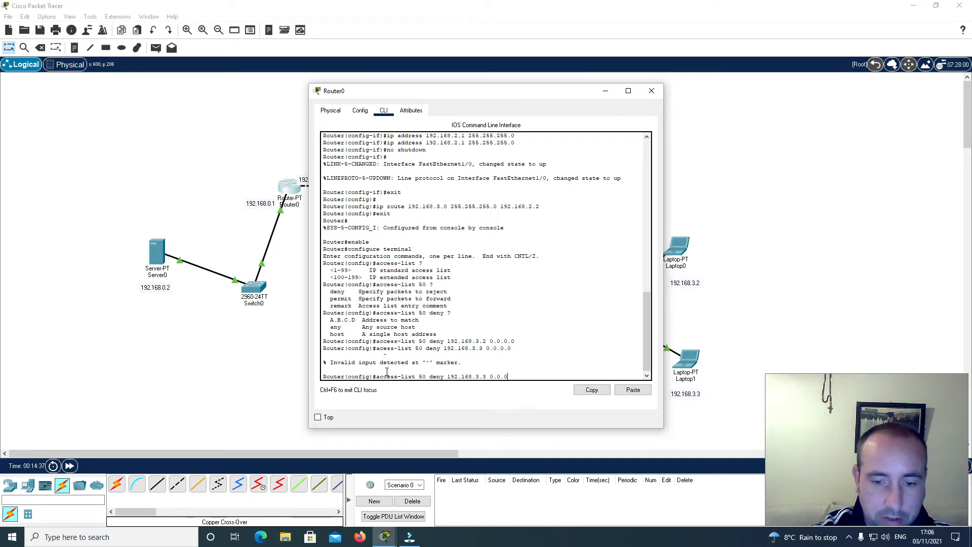
{"action": "type", "text": ".0"}
{"action": "key", "text": "Return"}
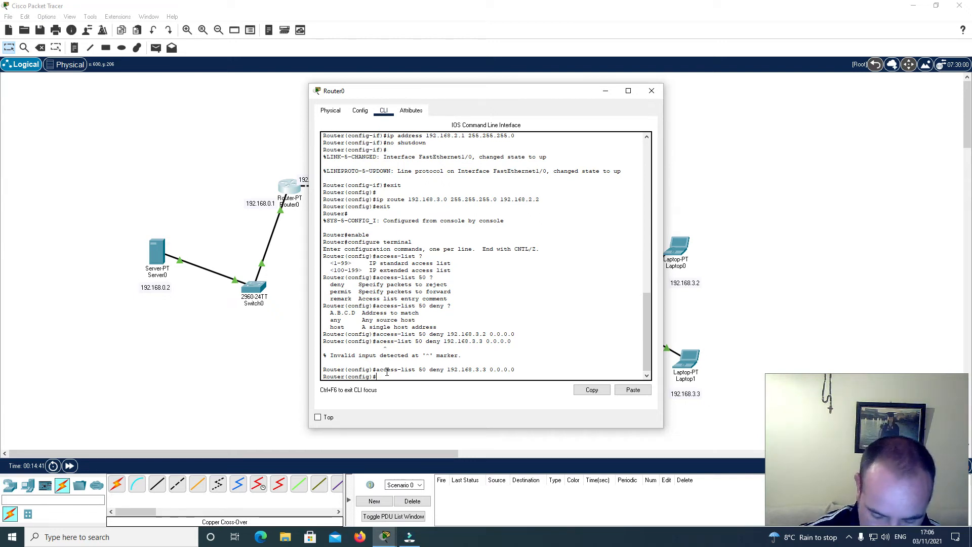
Try to add a permit entry for any source to access list 50 on Router0
{"action": "type", "text": "access-list"}
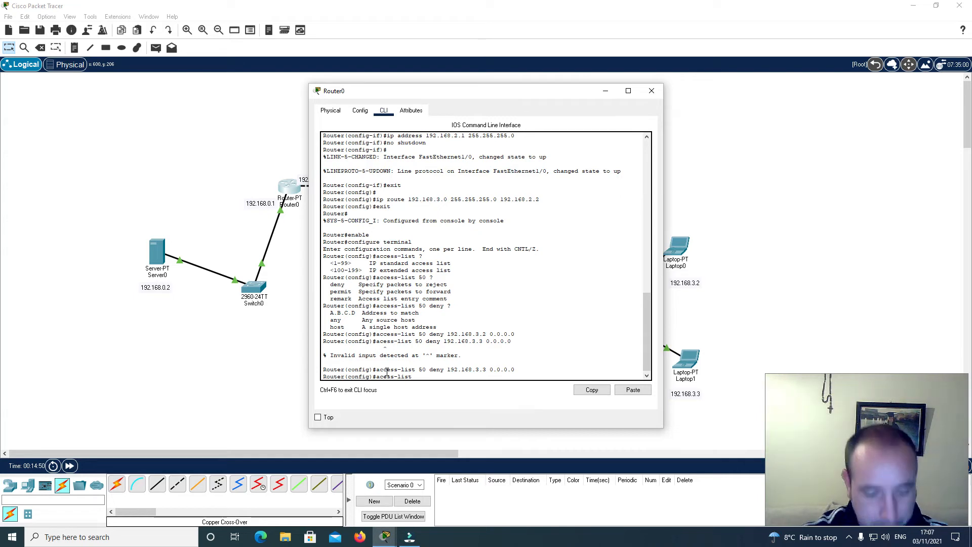
{"action": "type", "text": "permit any"}
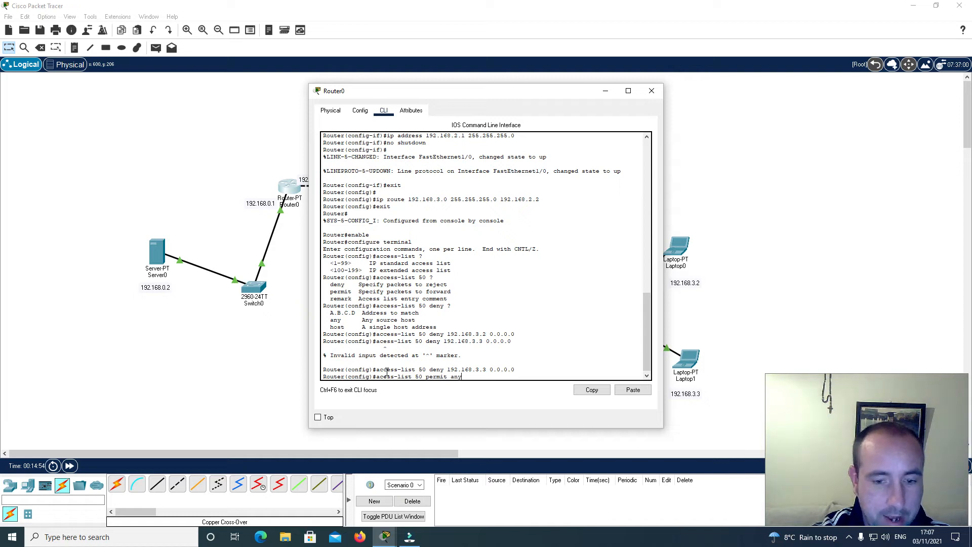
{"action": "key", "text": "Return"}
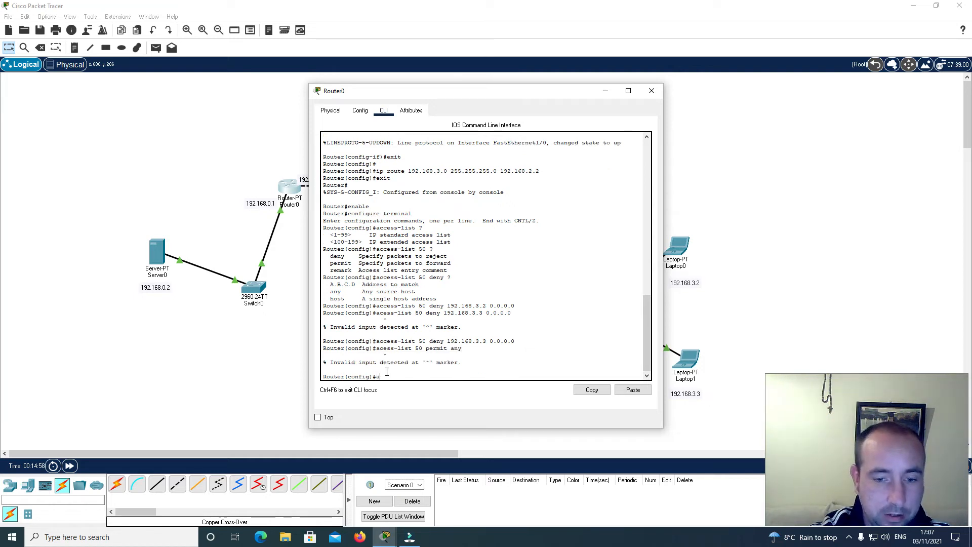
Add a permit any entry to access list 50 on Router0
{"action": "type", "text": "access-list"}
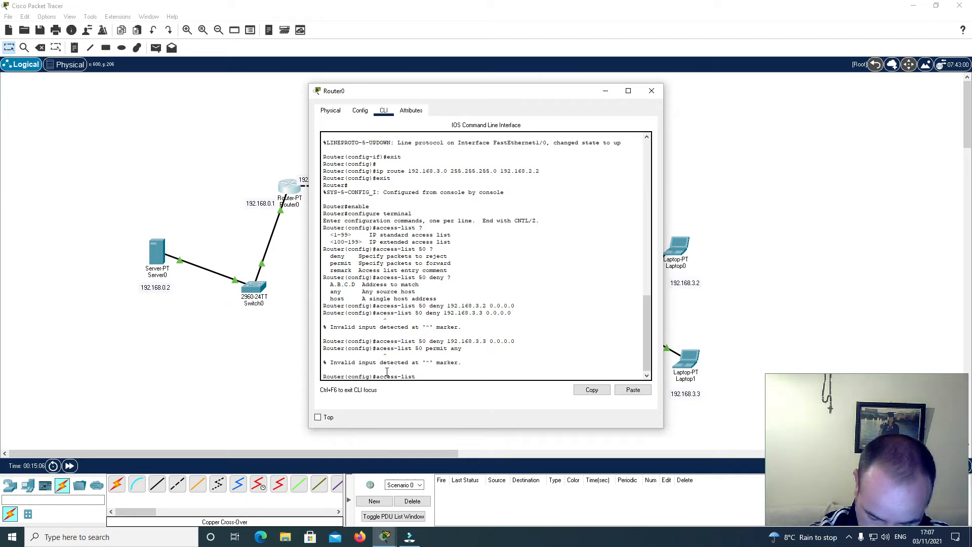
{"action": "type", "text": " 50 "}
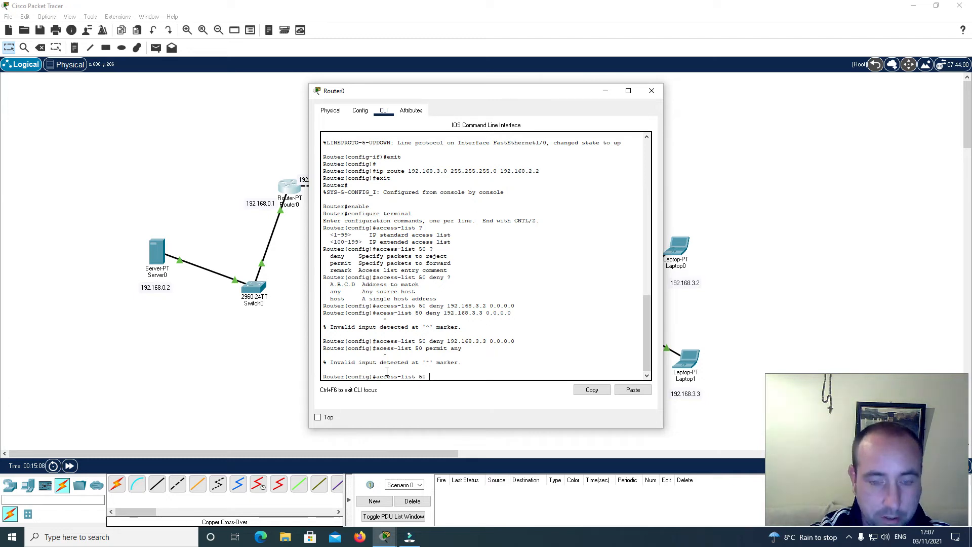
{"action": "type", "text": "permit any"}
{"action": "key", "text": "Return"}
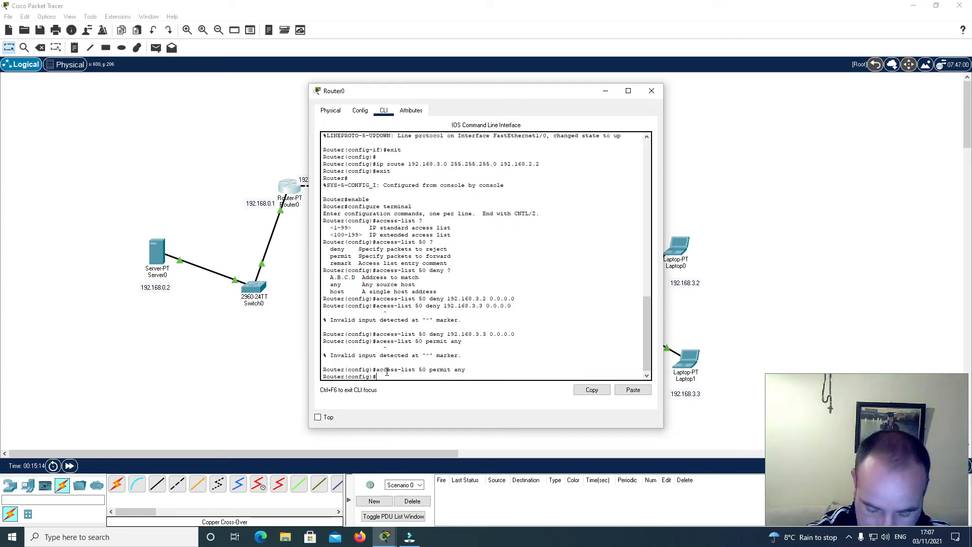
Try to enter interface configuration mode for FastEthernet 0/0 on Router0
{"action": "type", "text": "interface"}
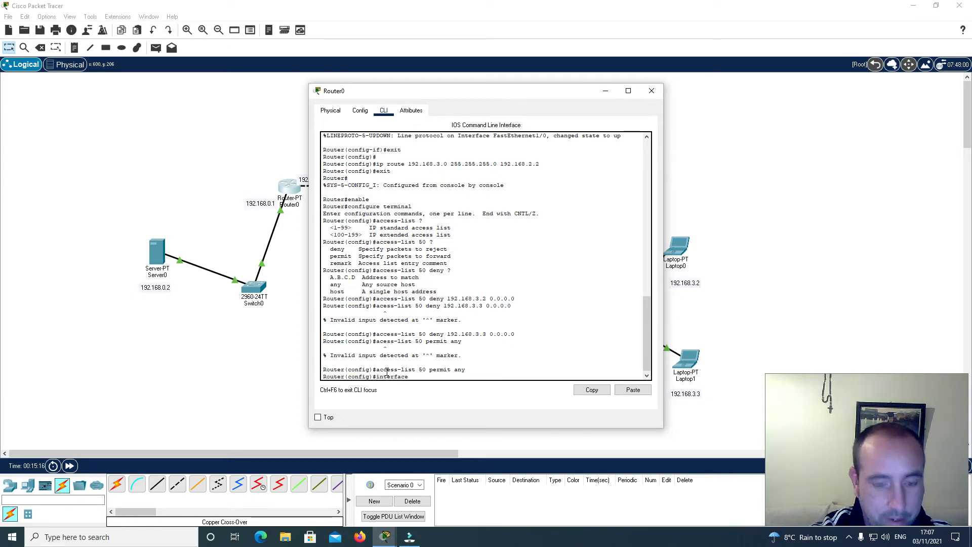
{"action": "type", "text": " fast"}
{"action": "type", "text": "etehrmnet"}
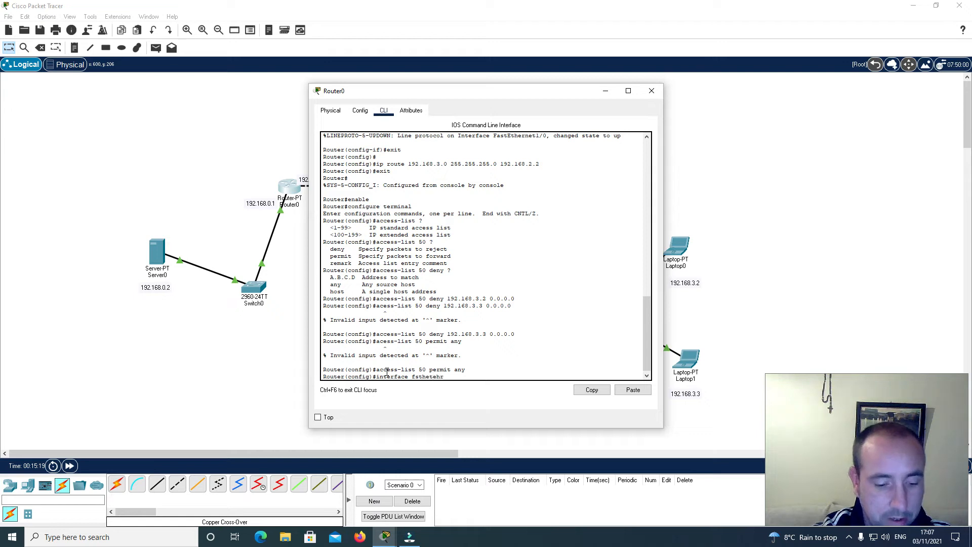
{"action": "key", "text": "BackSpace"}
{"action": "key", "text": "BackSpace"}
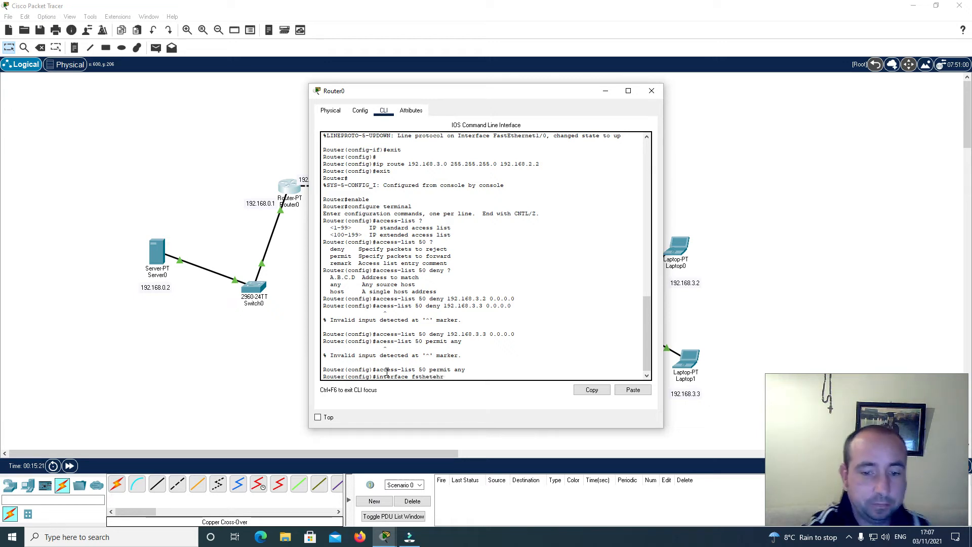
{"action": "key", "text": "BackSpace"}
{"action": "key", "text": "BackSpace"}
{"action": "key", "text": "BackSpace"}
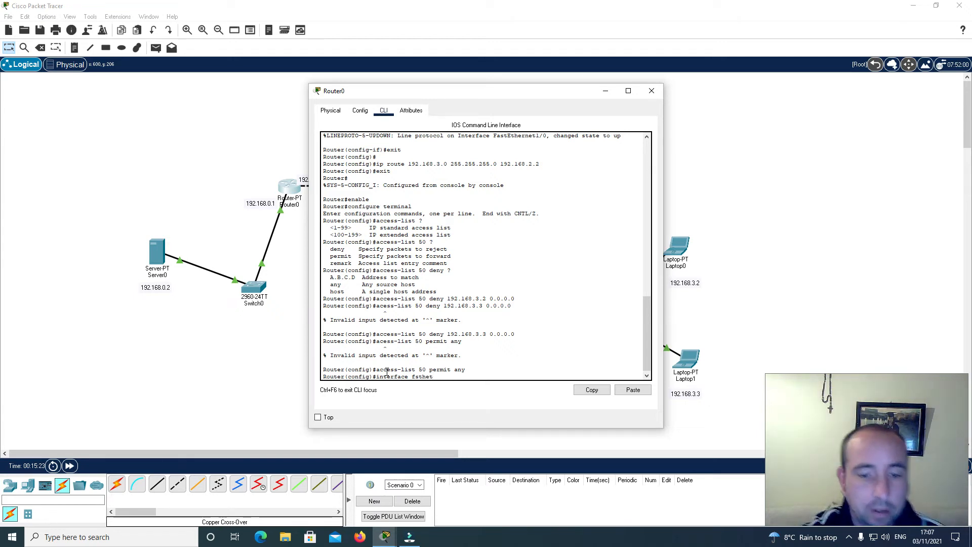
{"action": "type", "text": "hernet"}
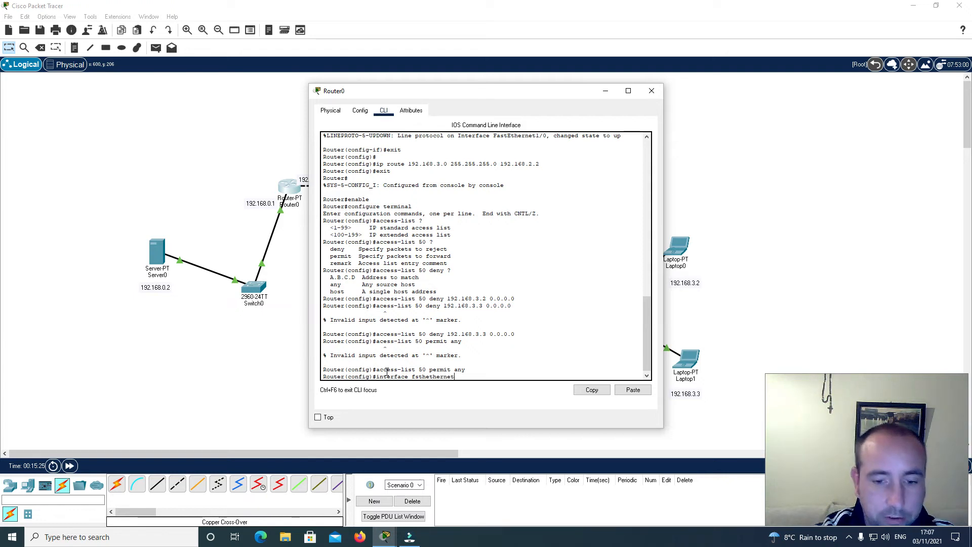
{"action": "key", "text": "Left"}
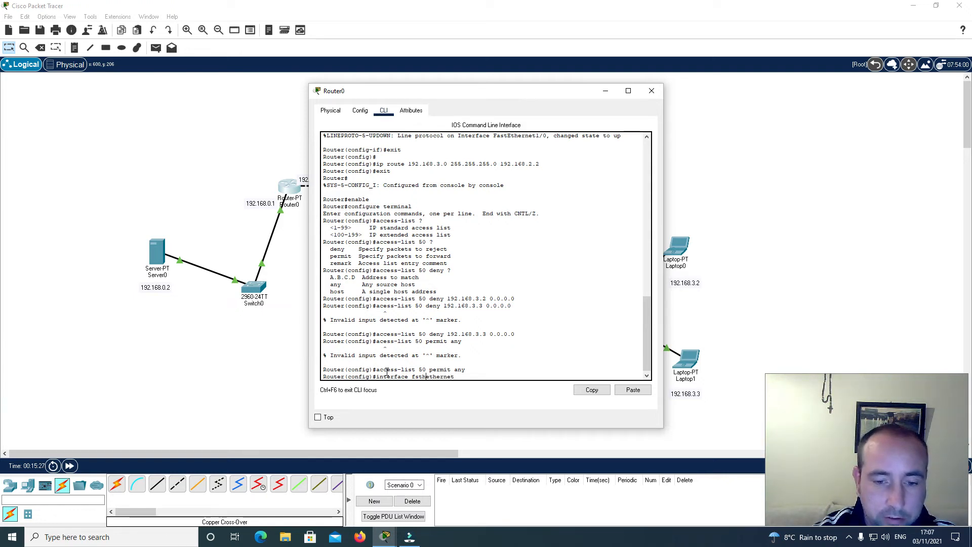
{"action": "type", "text": "a"}
{"action": "key", "text": "Right"}
{"action": "key", "text": "Right"}
{"action": "key", "text": "Right"}
{"action": "key", "text": "Right"}
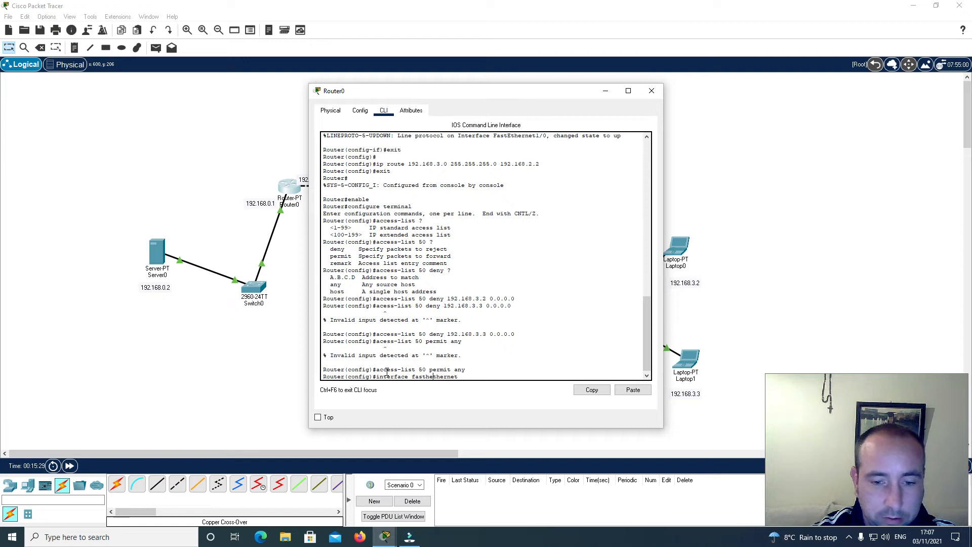
{"action": "type", "text": "0/0"}
{"action": "key", "text": "Return"}
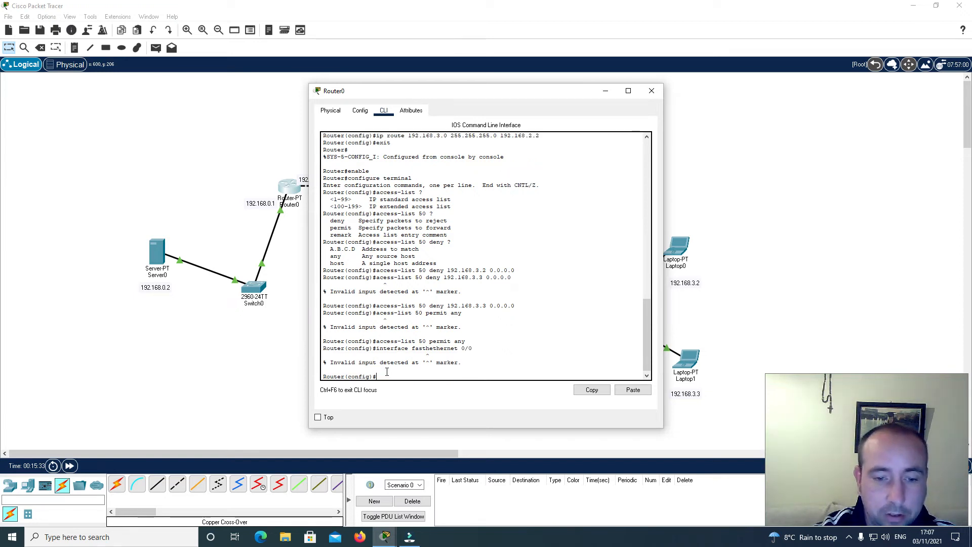
Enter configuration of interface fastethernet 0/0 on Router0 and apply access list 50 to it in the outbound direction with ip access-group
{"action": "type", "text": "interface"}
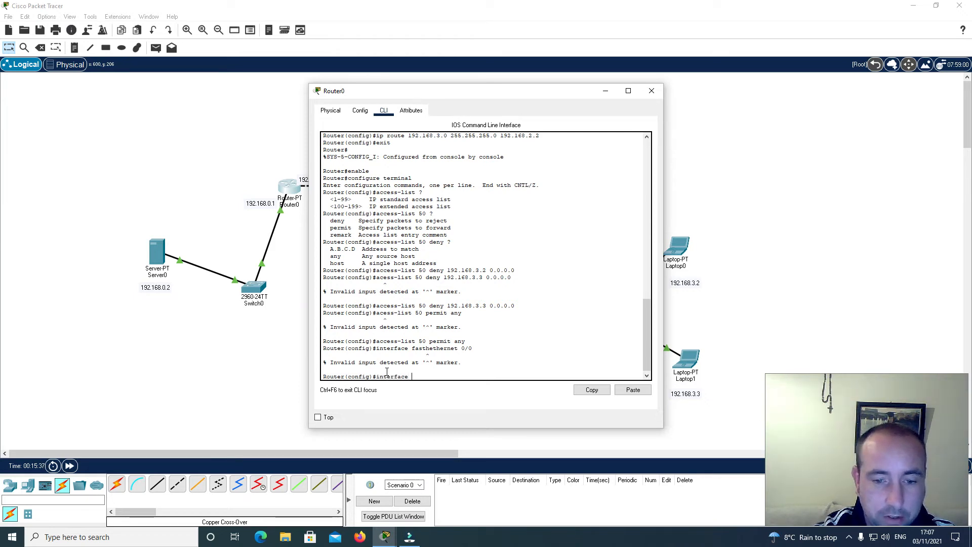
{"action": "type", "text": " fastethernet 0/0"}
{"action": "key", "text": "Return"}
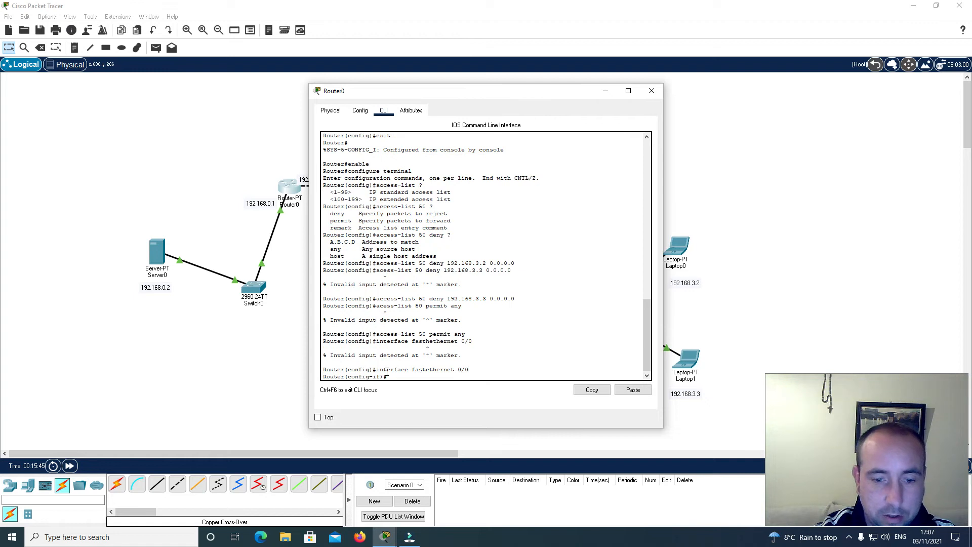
{"action": "type", "text": "ip access"}
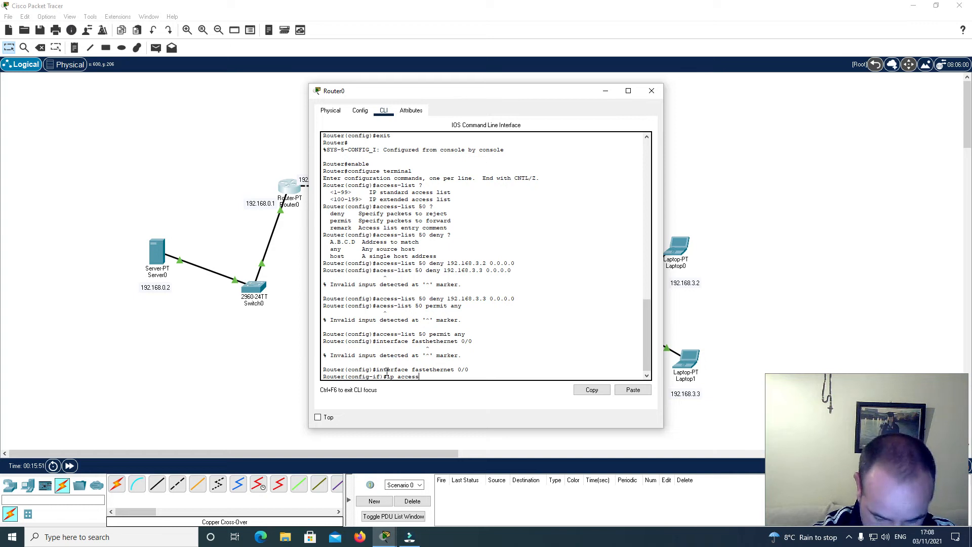
{"action": "type", "text": "-group 50 out"}
{"action": "key", "text": "Return"}
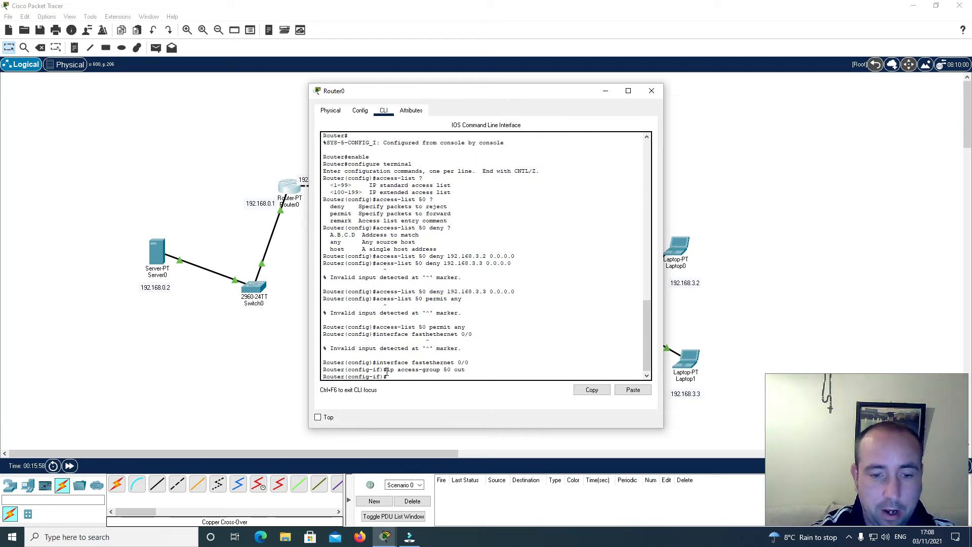
Minimize Router0's window and ping the server at 192.168.0.2 from Laptop0's command prompt, then close the laptop's window
{"action": "left_click", "coordinate": [604, 91]}
{"action": "mouse_move", "coordinate": [674, 252]}
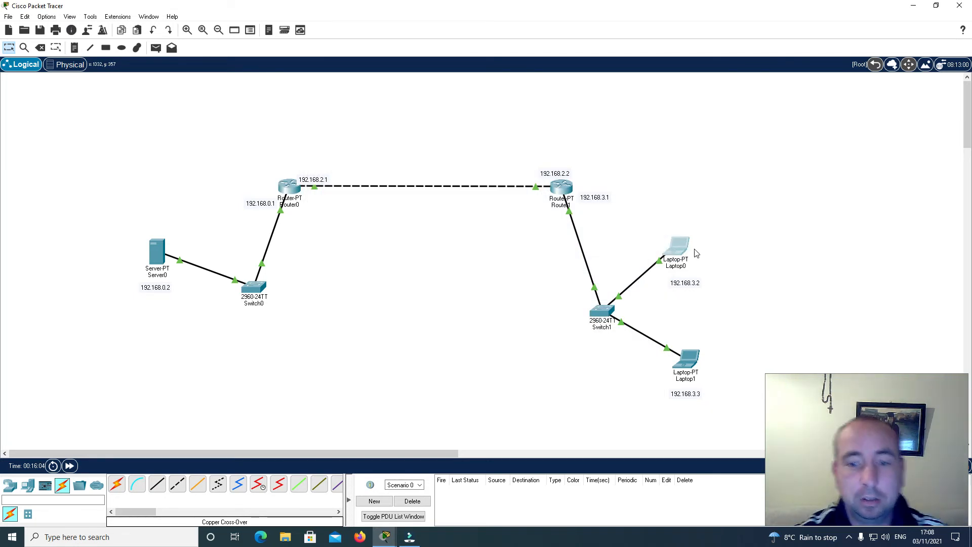
{"action": "left_click", "coordinate": [677, 253]}
{"action": "left_click", "coordinate": [524, 146]}
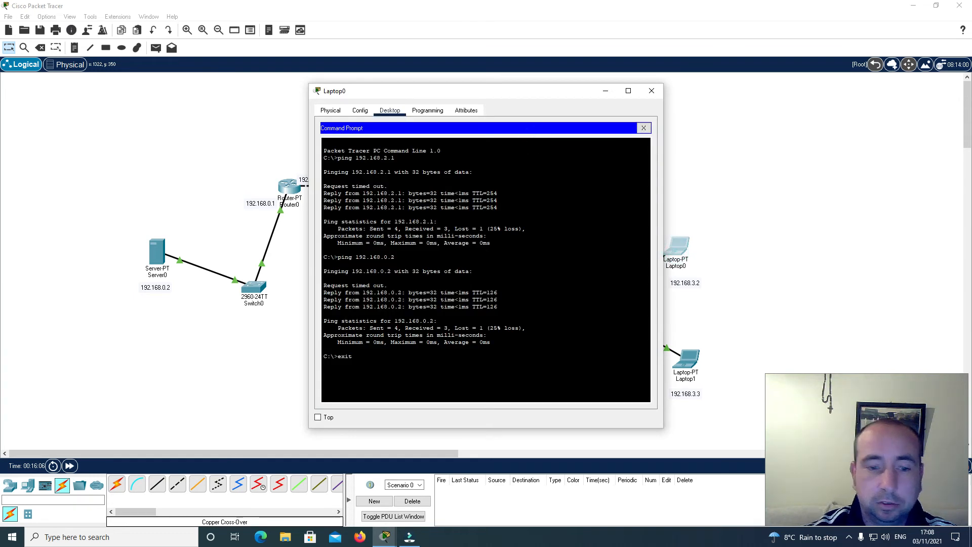
{"action": "type", "text": "pinv"}
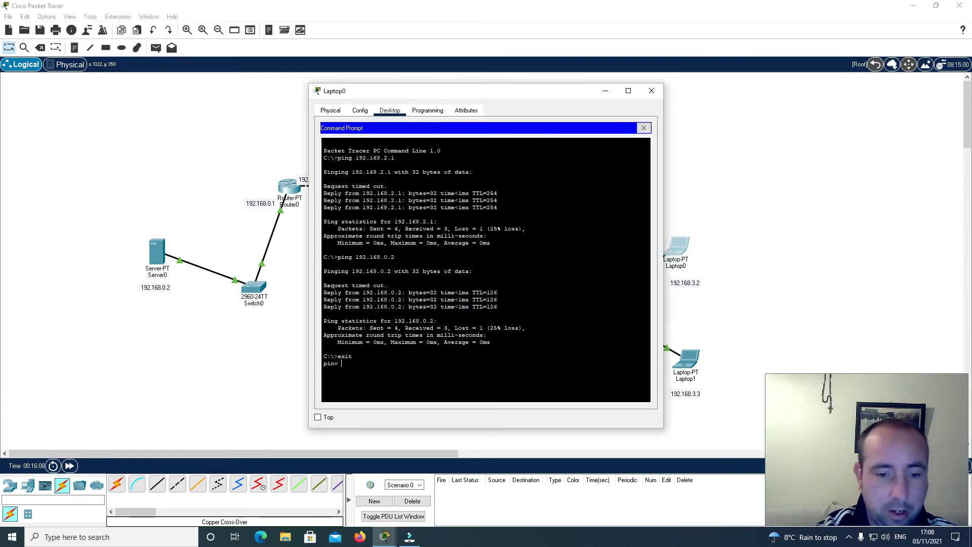
{"action": "key", "text": "BackSpace"}
{"action": "key", "text": "BackSpace"}
{"action": "type", "text": "g 1"}
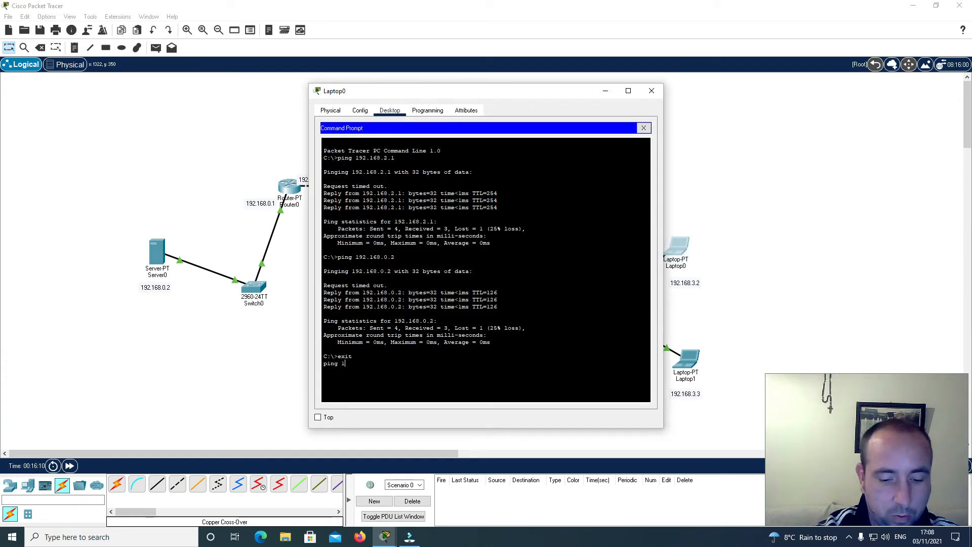
{"action": "type", "text": "92.168.0.2"}
{"action": "key", "text": "Return"}
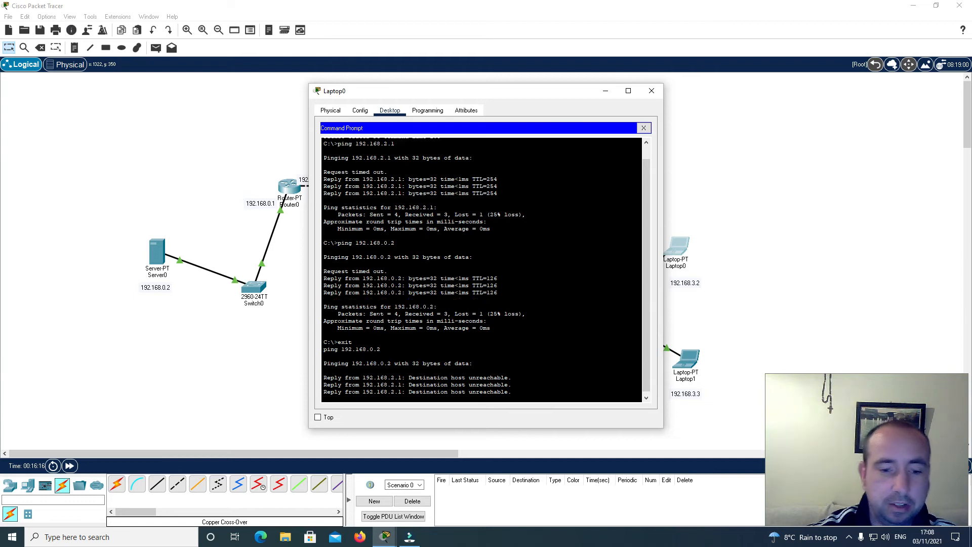
{"action": "left_click", "coordinate": [651, 91]}
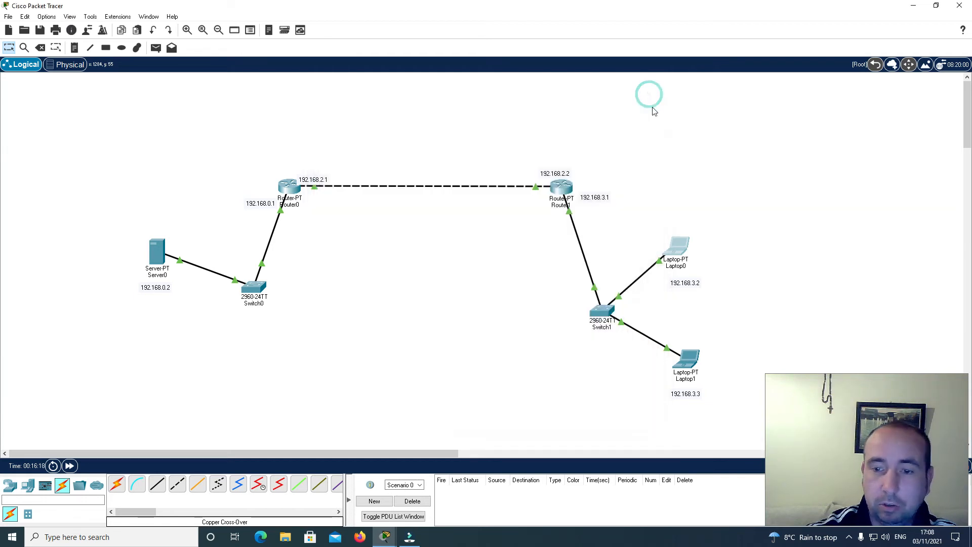
Ping the server at 192.168.0.2 from Laptop1's command prompt, then exit the prompt and close the laptop's window
{"action": "left_click", "coordinate": [686, 361]}
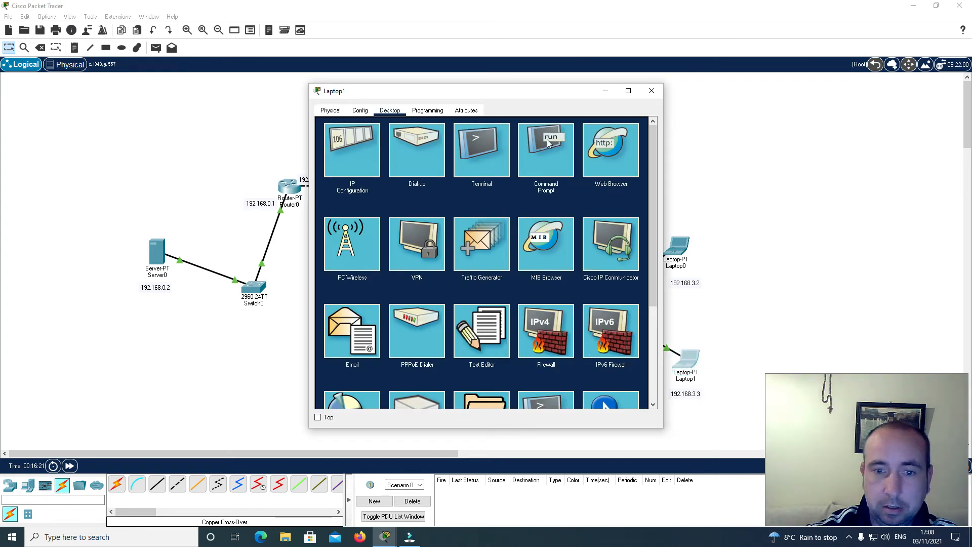
{"action": "left_click", "coordinate": [549, 146]}
{"action": "type", "text": "pi"}
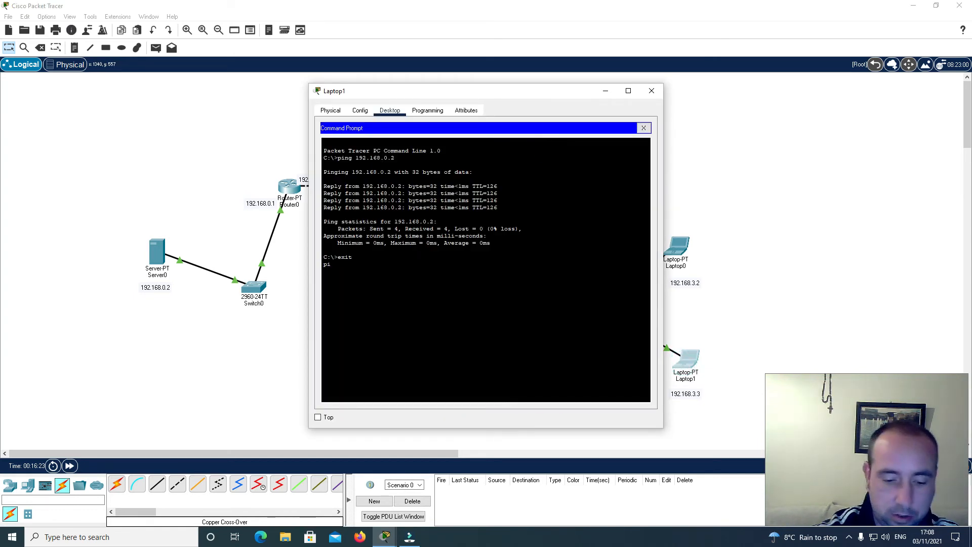
{"action": "type", "text": "ng 192.168."}
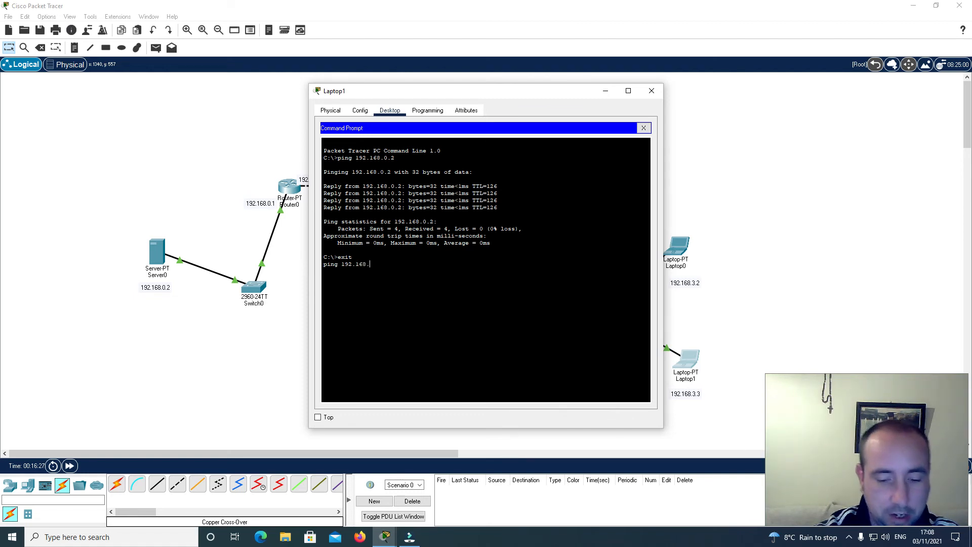
{"action": "type", "text": "0.2"}
{"action": "key", "text": "Return"}
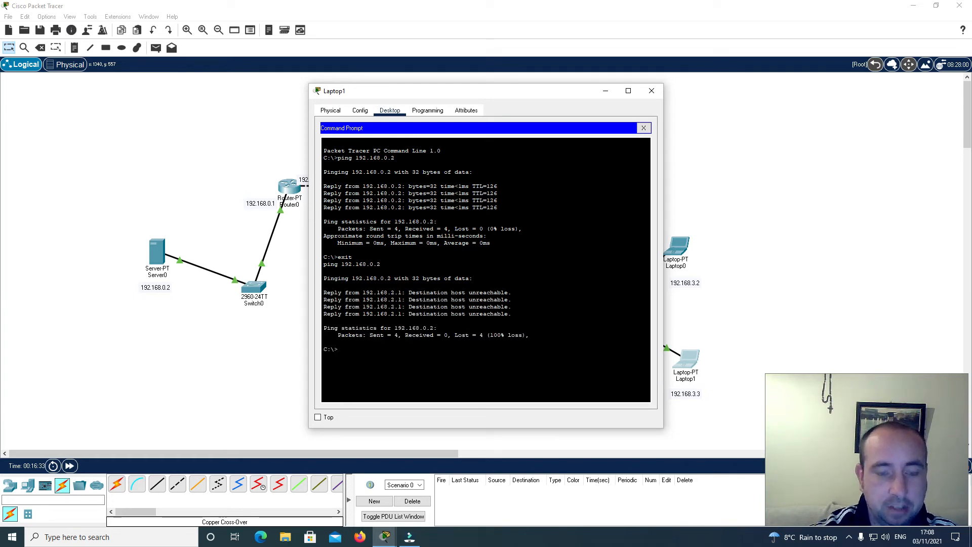
{"action": "type", "text": "exit"}
{"action": "key", "text": "Return"}
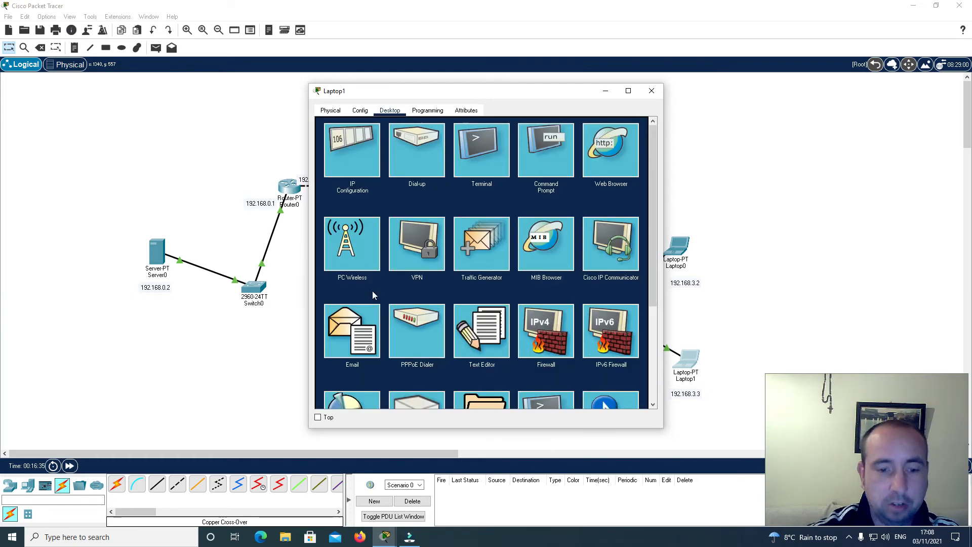
{"action": "left_click", "coordinate": [652, 91]}
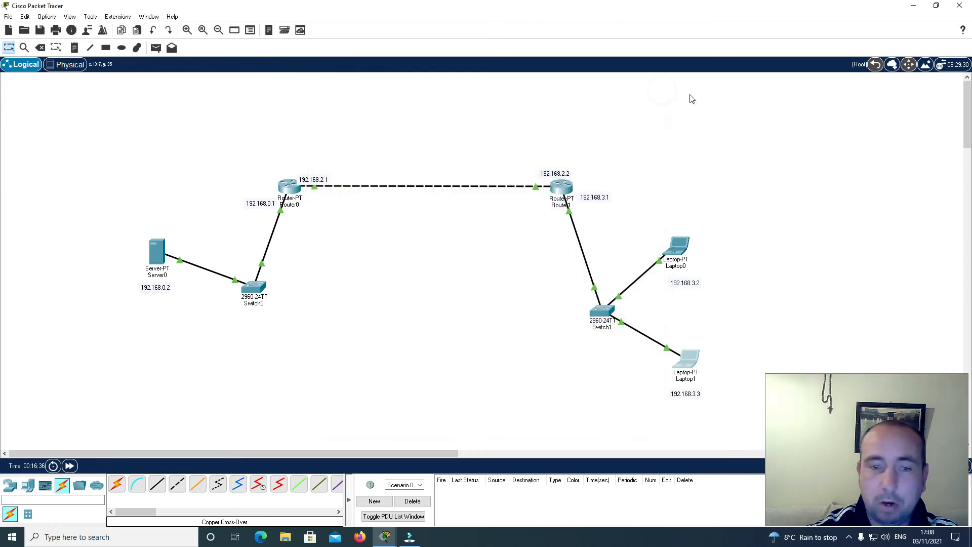
Return to Router0's command line and exit both interface and global configuration modes
{"action": "left_click", "coordinate": [289, 187]}
{"action": "type", "text": "er(config-if)#e"}
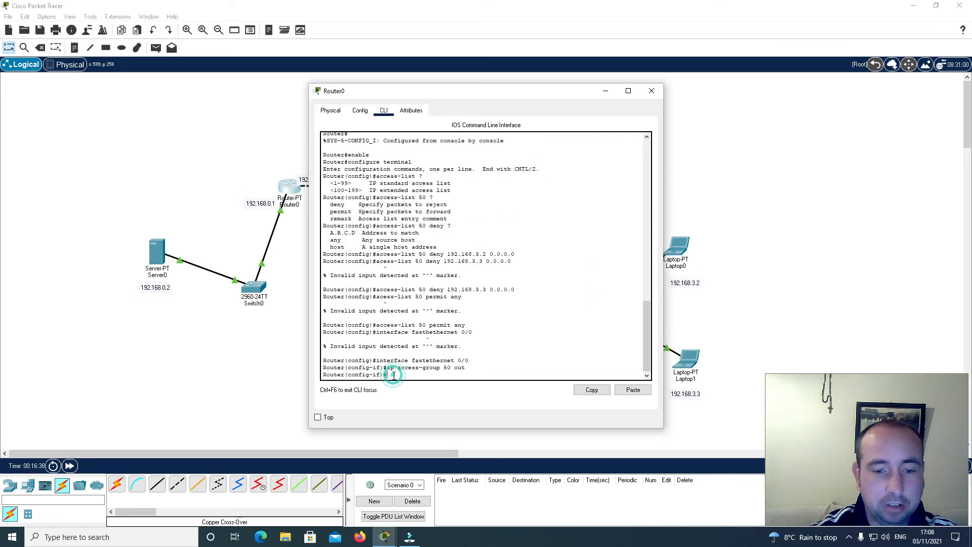
{"action": "type", "text": "xit"}
{"action": "key", "text": "Return"}
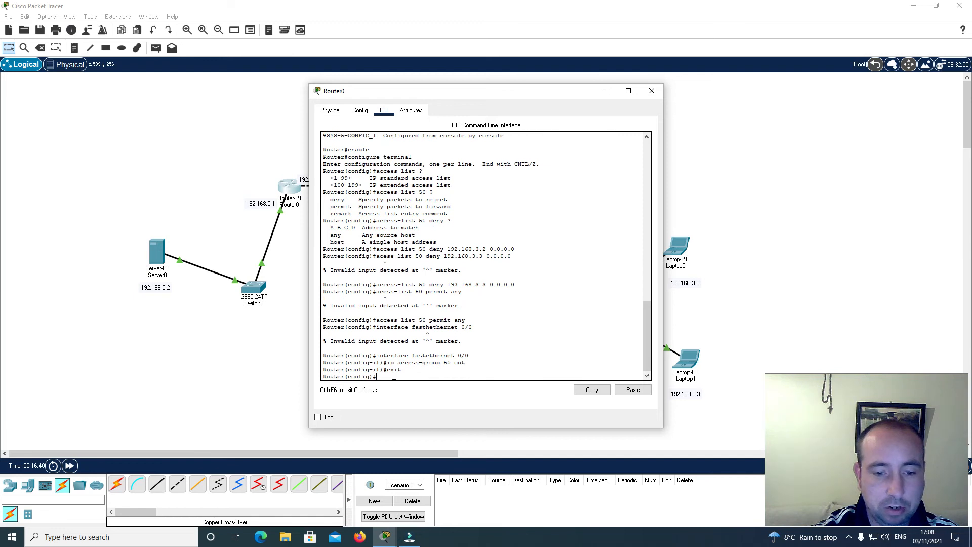
{"action": "type", "text": "exit"}
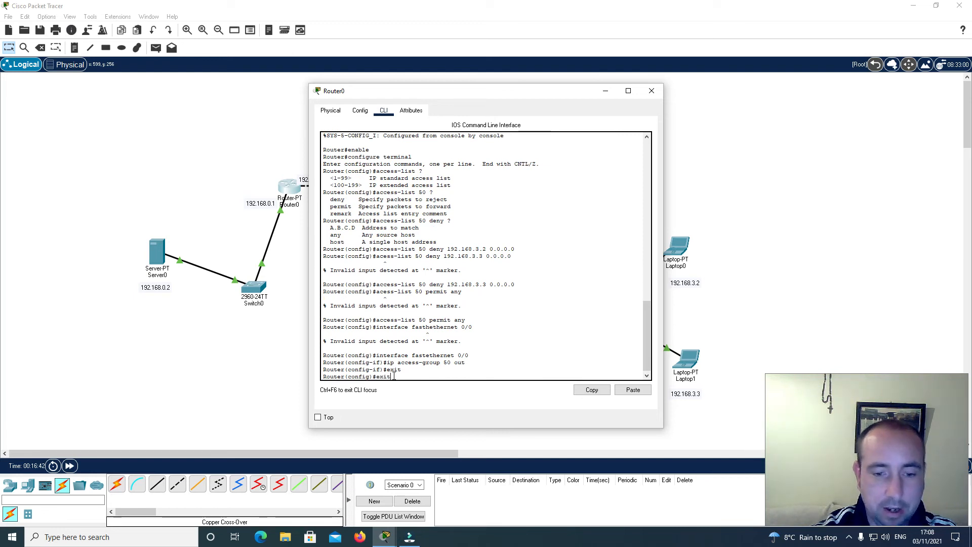
{"action": "key", "text": "Return"}
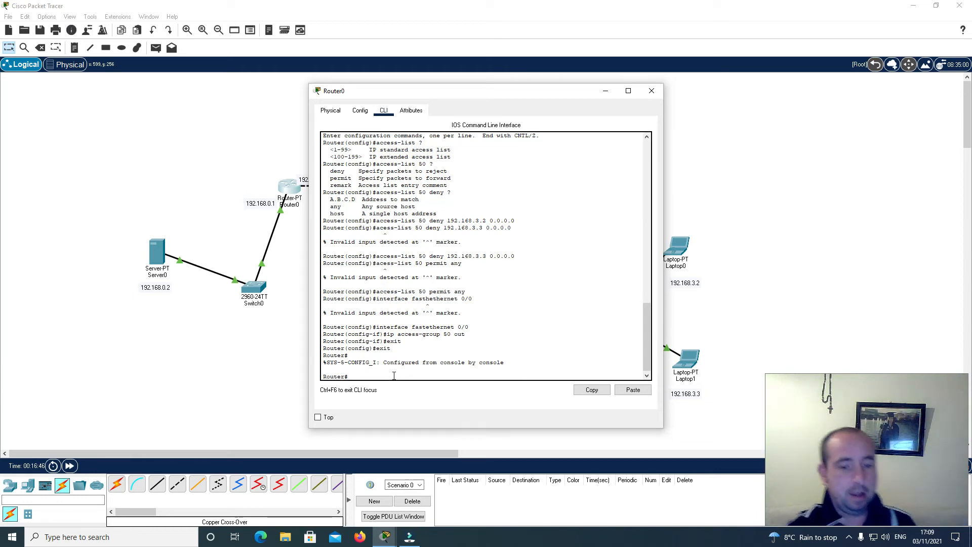
Enter privileged mode on Router0 with enable and open global configuration mode with configure terminal
{"action": "type", "text": "ena"}
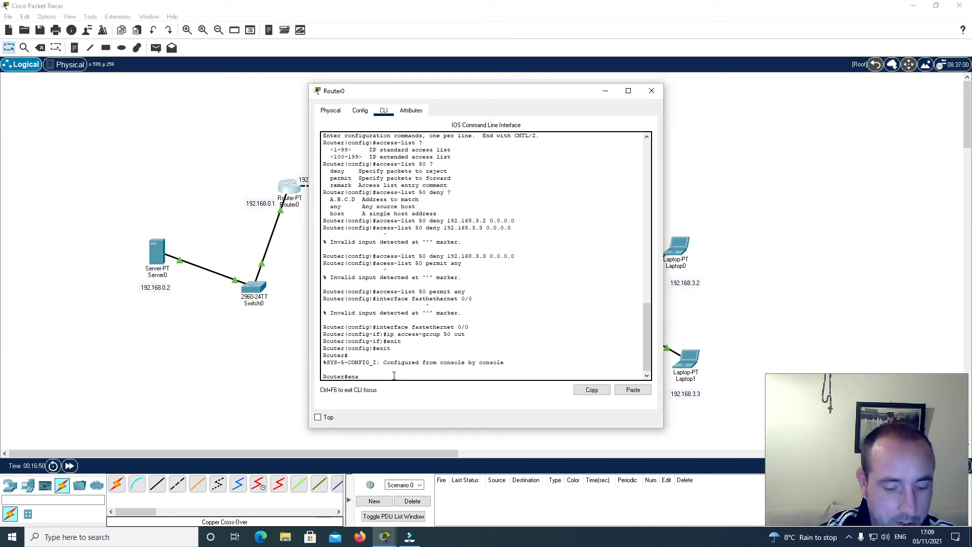
{"action": "type", "text": "ble"}
{"action": "key", "text": "Return"}
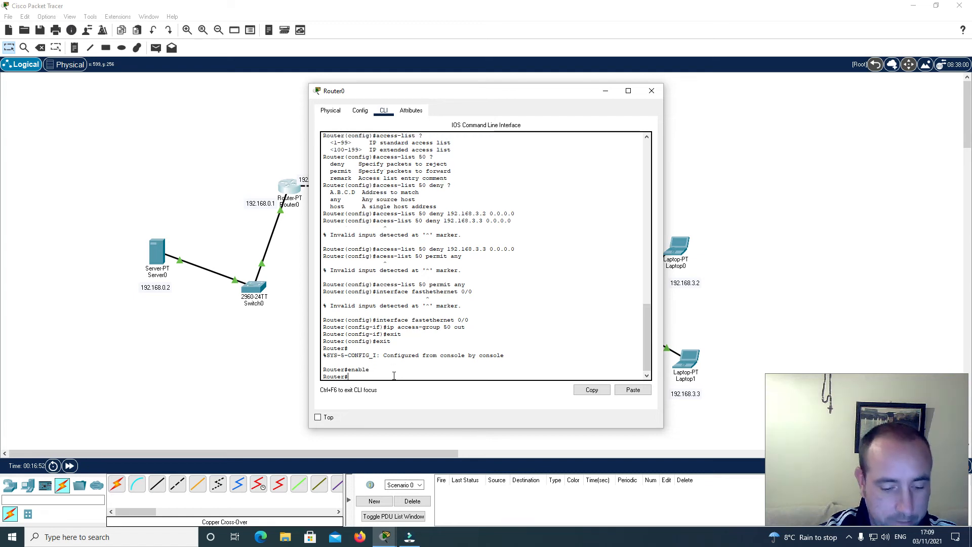
{"action": "type", "text": "config"}
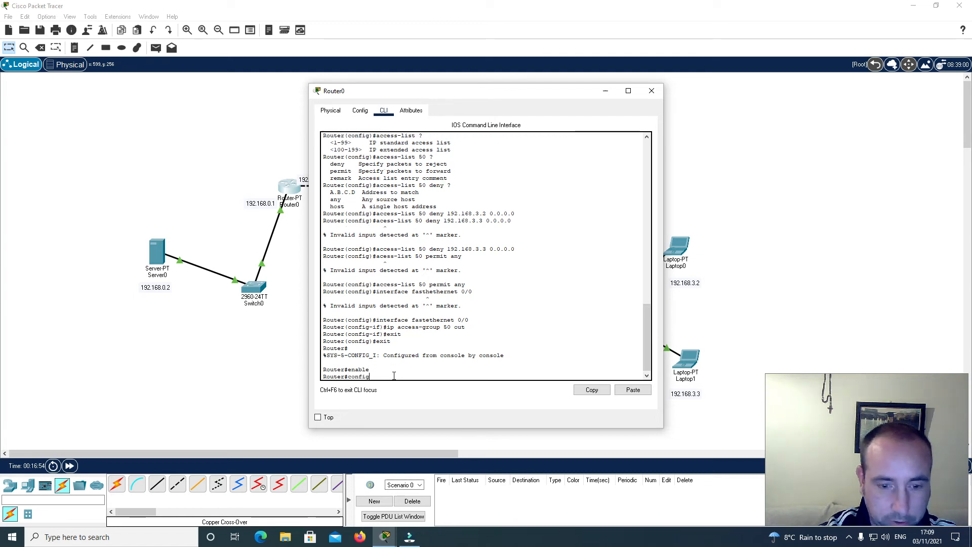
{"action": "type", "text": "ure terminal"}
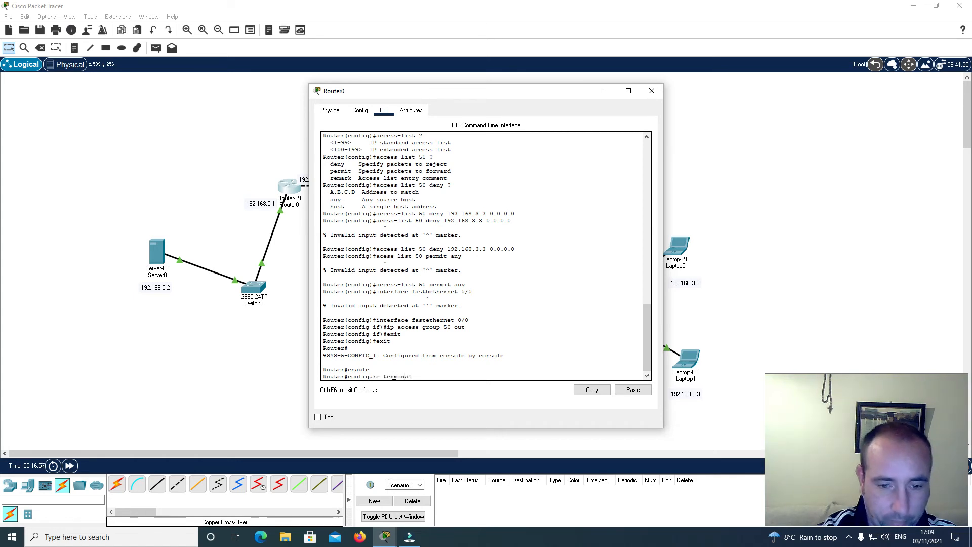
{"action": "key", "text": "Return"}
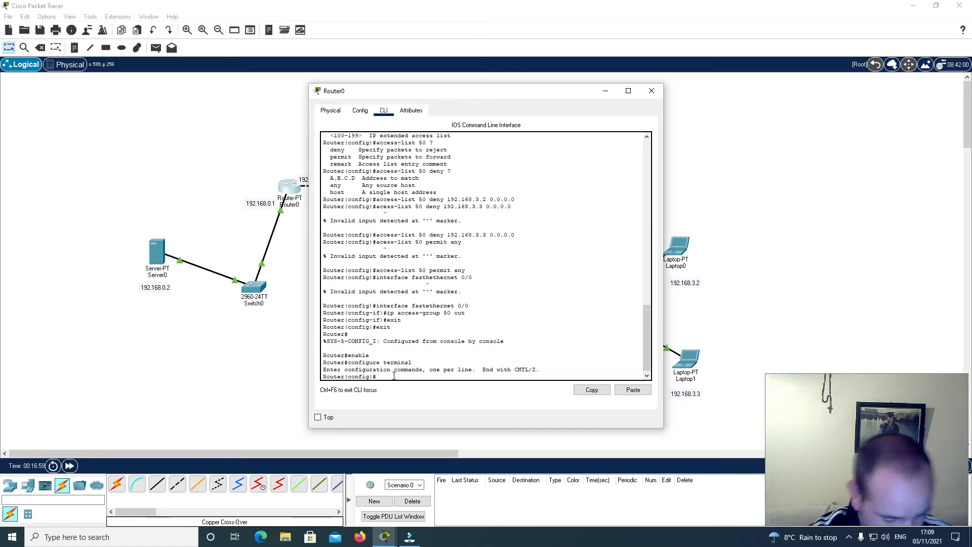
Query the inline help for the access-list command's number ranges and for access-list 40
{"action": "type", "text": "acc"}
{"action": "type", "text": "e"}
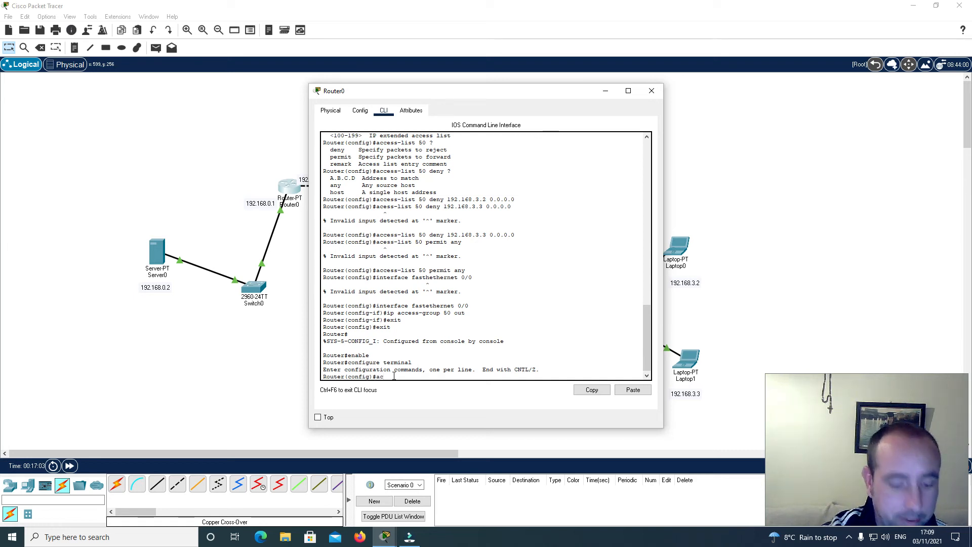
{"action": "type", "text": "ss"}
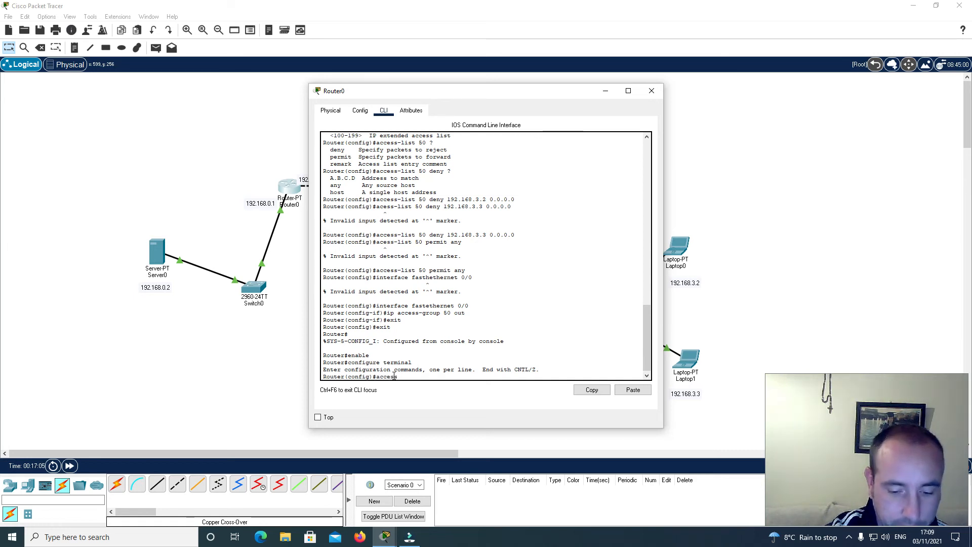
{"action": "type", "text": "-lis"}
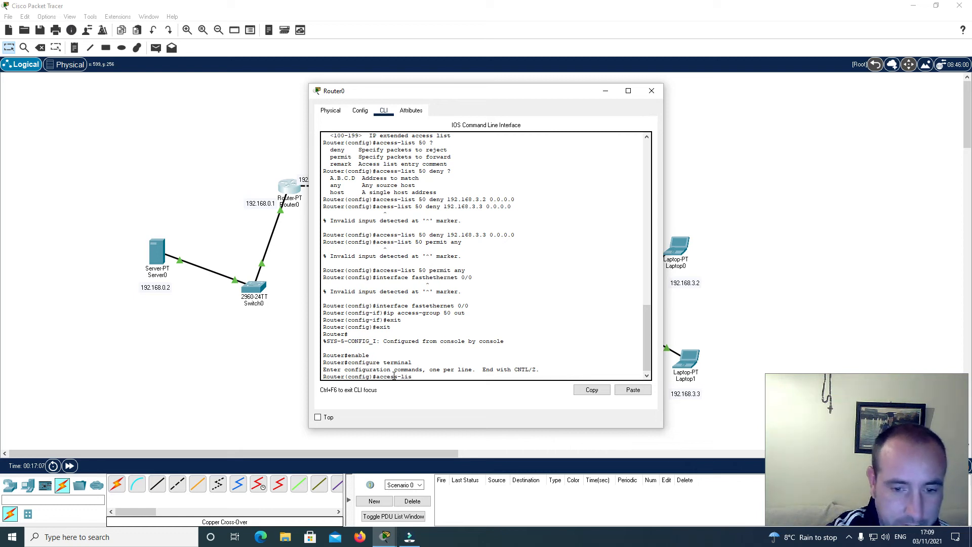
{"action": "type", "text": "t"}
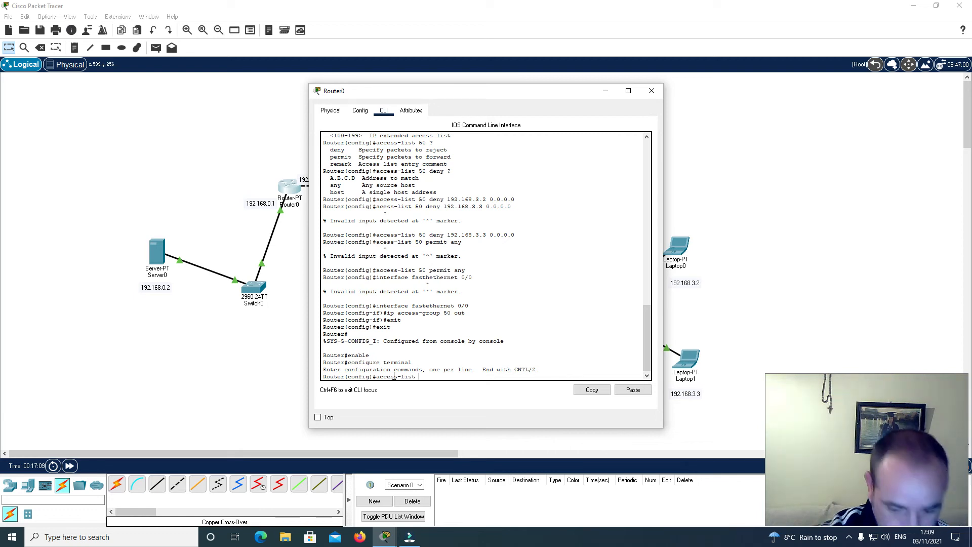
{"action": "type", "text": " ?"}
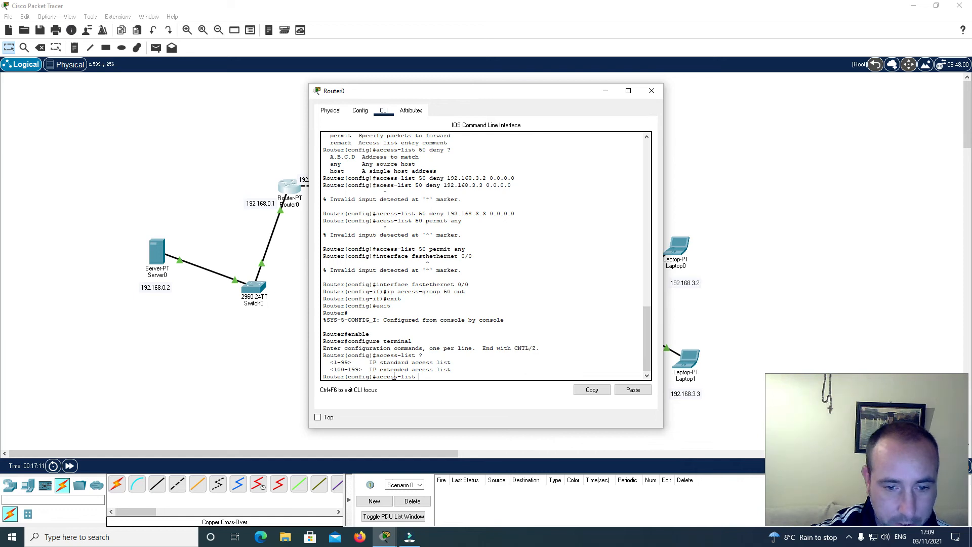
{"action": "type", "text": "40"}
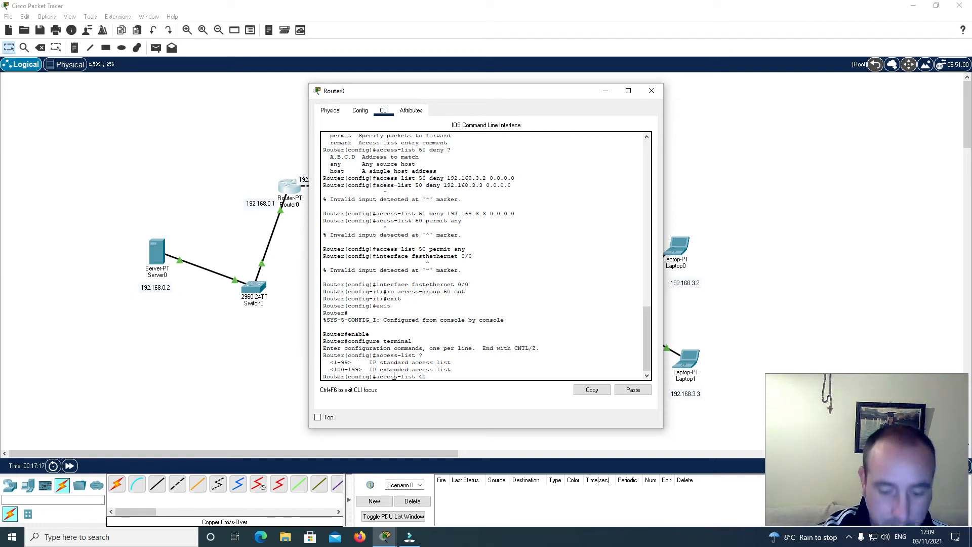
{"action": "type", "text": "?"}
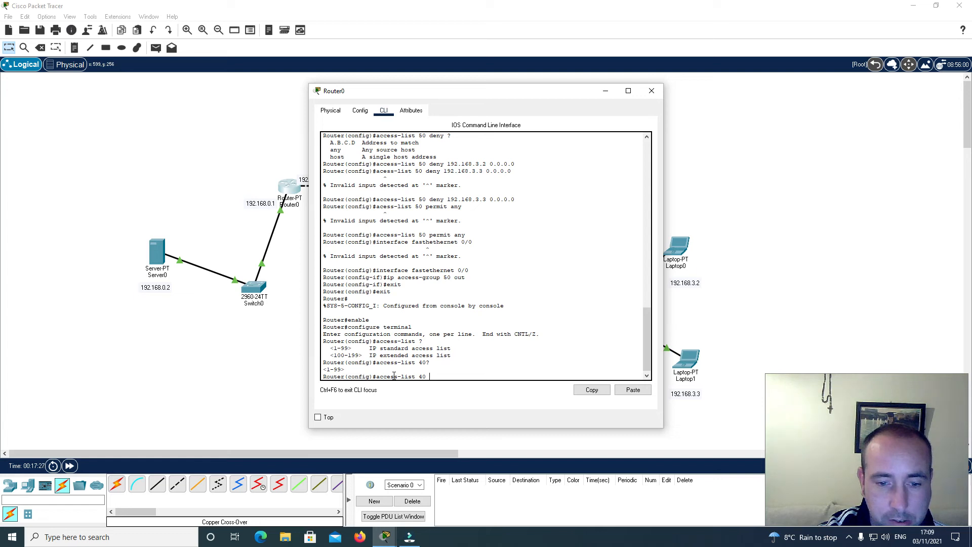
Try the allow keyword in access list 40 with inline help, then submit access-list 40 without an action
{"action": "type", "text": "allow "}
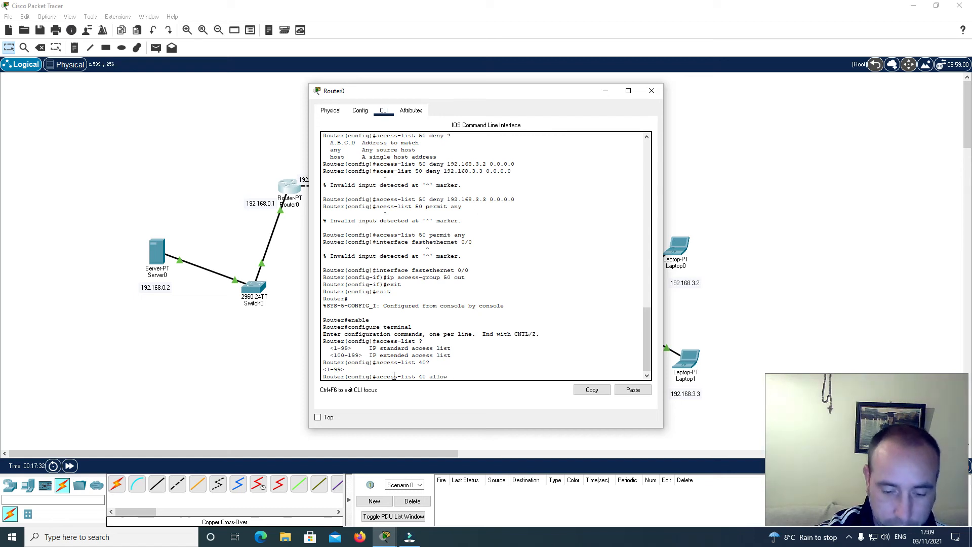
{"action": "type", "text": "?"}
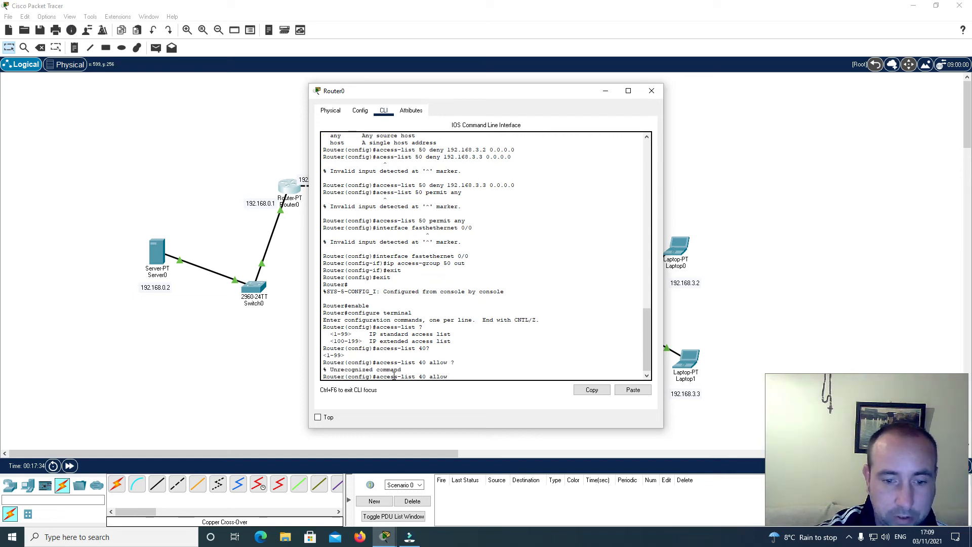
{"action": "type", "text": "acess"}
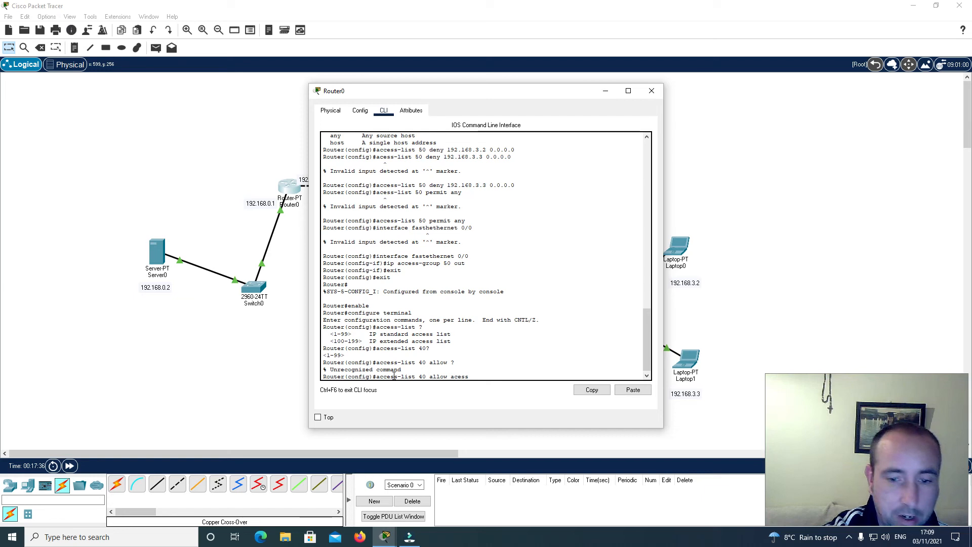
{"action": "key", "text": "BackSpace"}
{"action": "key", "text": "BackSpace"}
{"action": "key", "text": "BackSpace"}
{"action": "key", "text": "BackSpace"}
{"action": "key", "text": "BackSpace"}
{"action": "key", "text": "BackSpace"}
{"action": "key", "text": "BackSpace"}
{"action": "key", "text": "BackSpace"}
{"action": "key", "text": "BackSpace"}
{"action": "key", "text": "BackSpace"}
{"action": "key", "text": "BackSpace"}
{"action": "key", "text": "BackSpace"}
{"action": "key", "text": "BackSpace"}
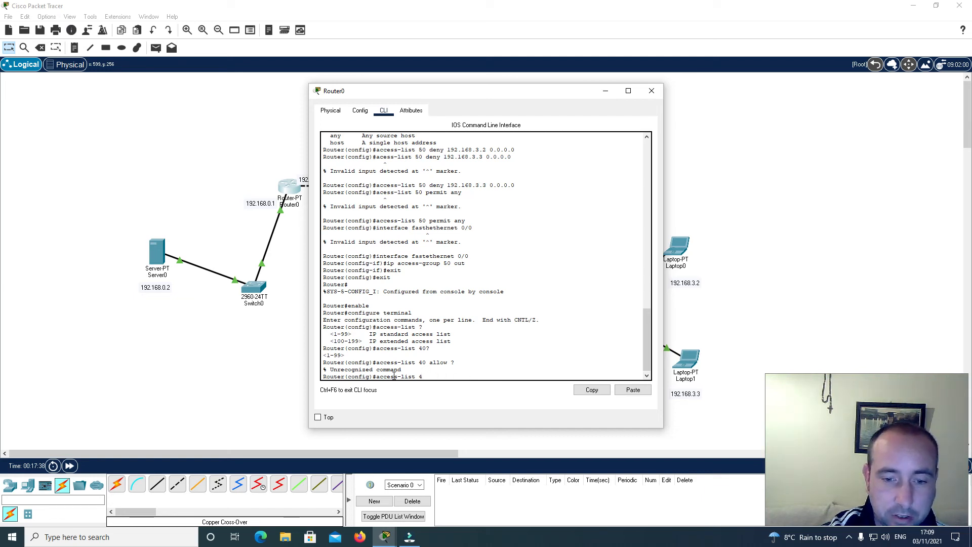
{"action": "type", "text": "0"}
{"action": "key", "text": "Return"}
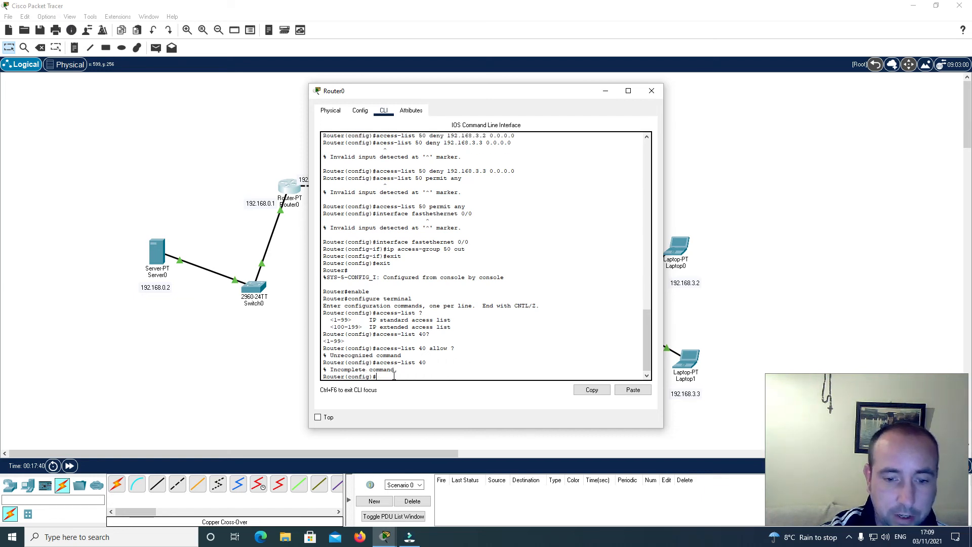
List the actions available for access-list 40 with inline help and try a permit entry without an address
{"action": "type", "text": "access"}
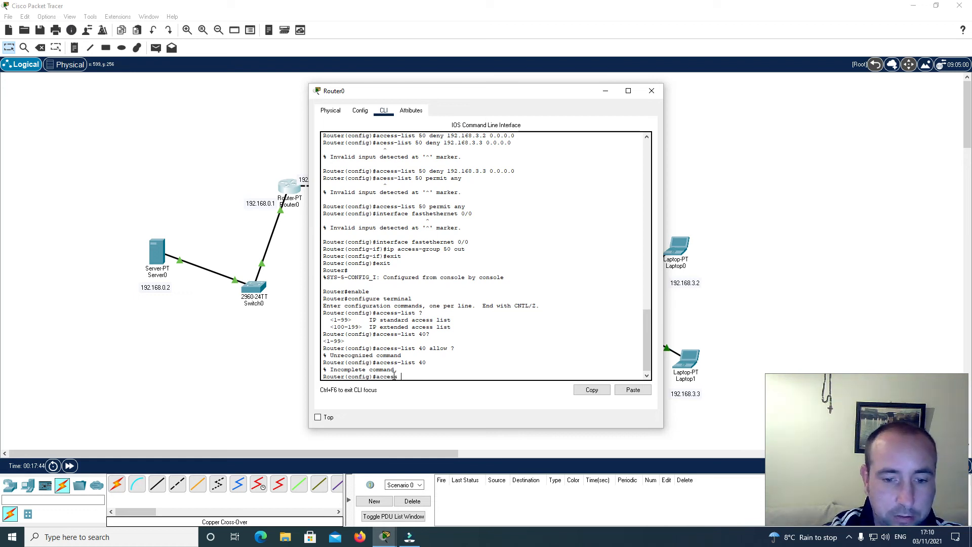
{"action": "type", "text": "-lis"}
{"action": "key", "text": "BackSpace"}
{"action": "key", "text": "BackSpace"}
{"action": "key", "text": "BackSpace"}
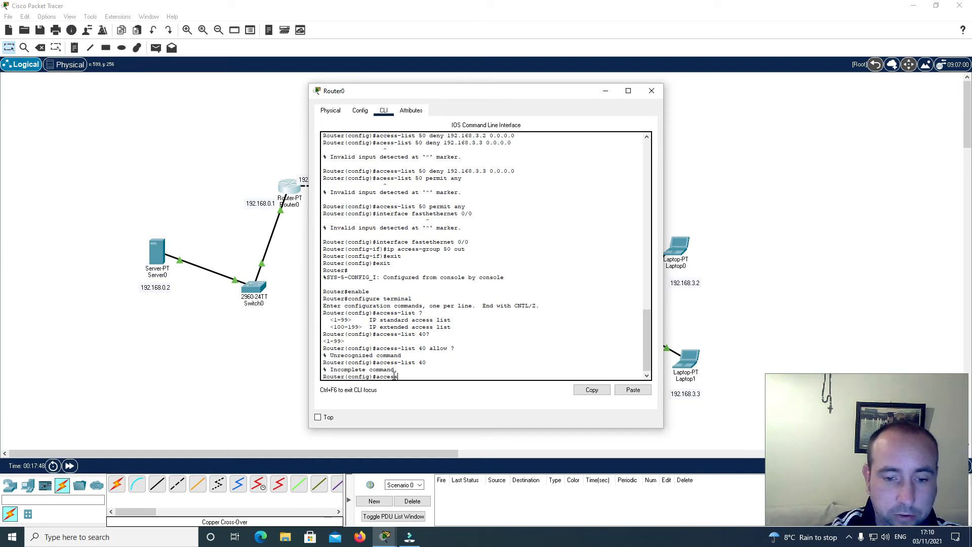
{"action": "type", "text": "ist"}
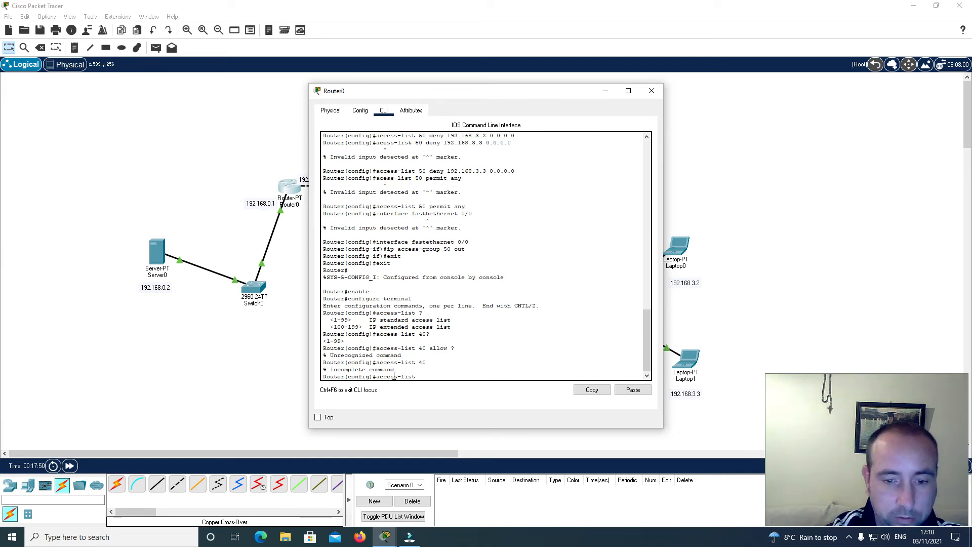
{"action": "type", "text": " 40"}
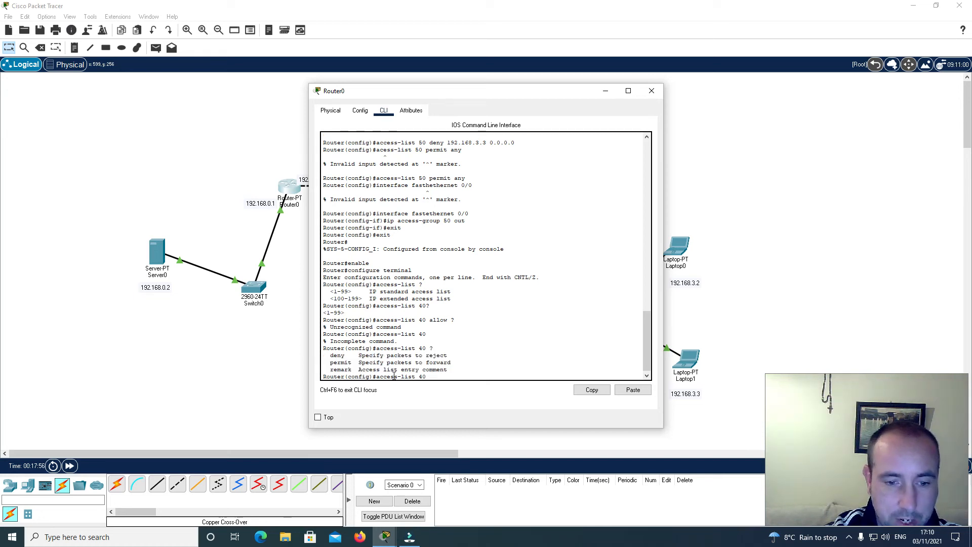
{"action": "type", "text": " ?permit"}
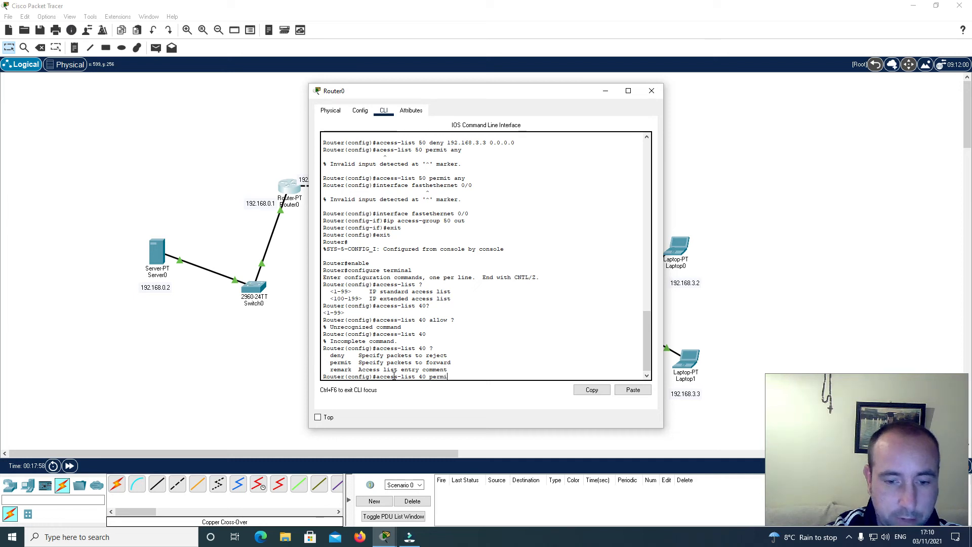
{"action": "key", "text": "Return"}
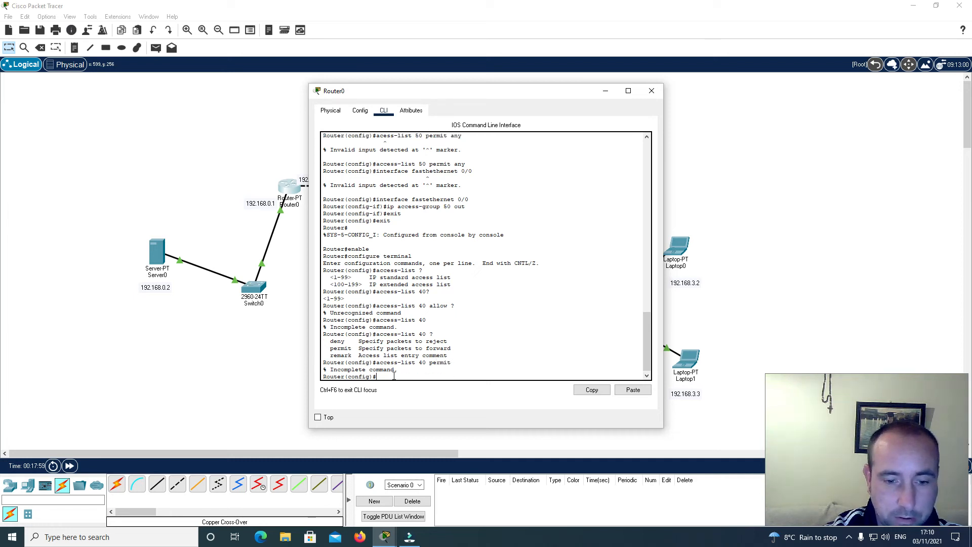
Check the source options for access-list 40 permit and add an entry permitting 192.168.3.2 with wildcard mask 0.0.0.0
{"action": "type", "text": "access-list"}
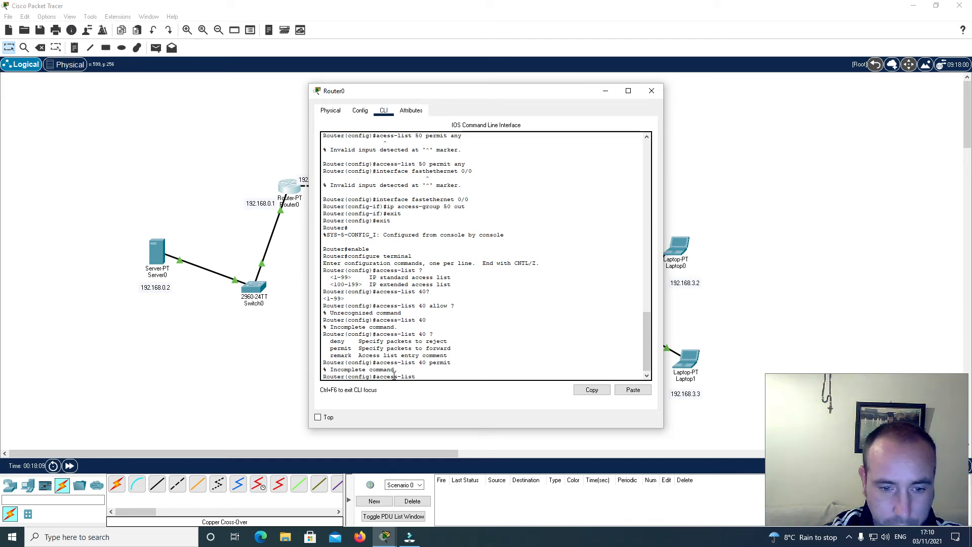
{"action": "type", "text": "5"}
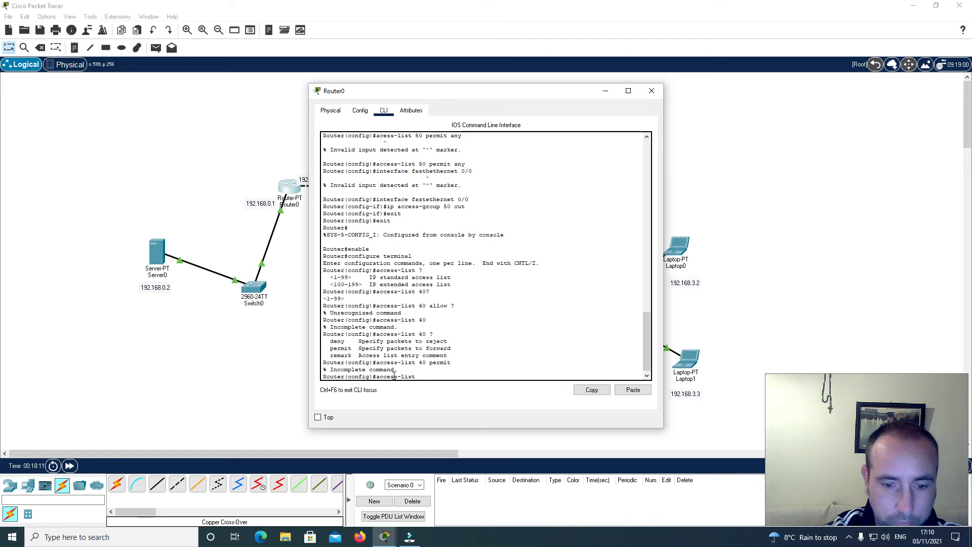
{"action": "type", "text": "40 permt"}
{"action": "key", "text": "BackSpace"}
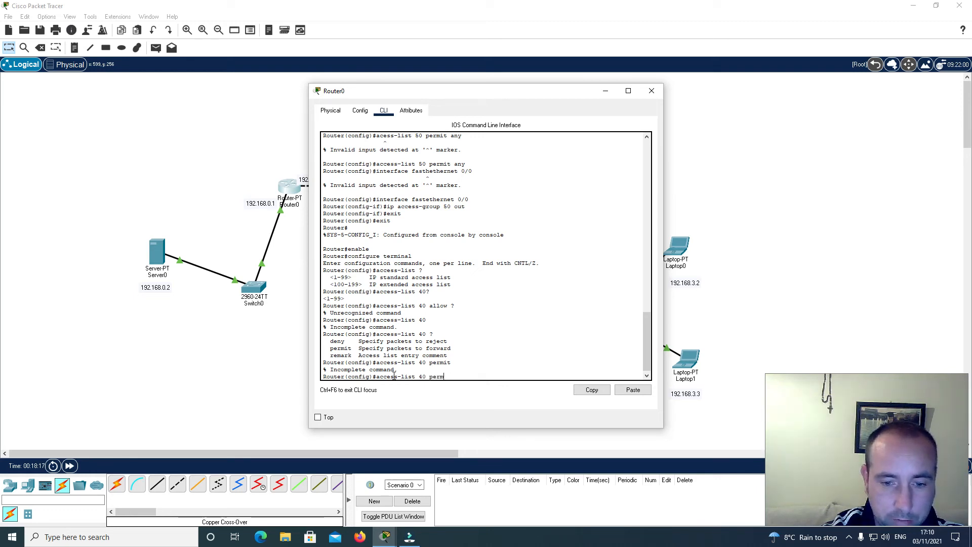
{"action": "type", "text": "it "}
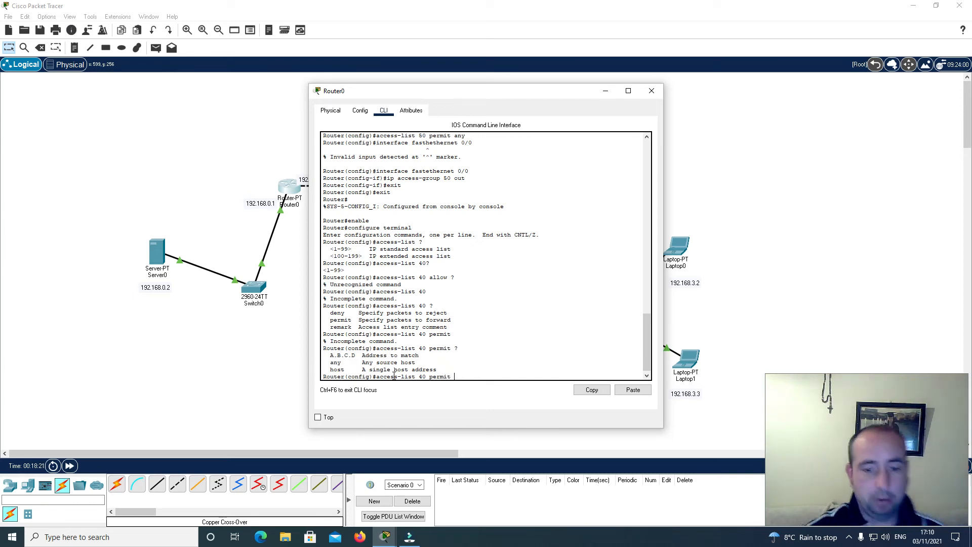
{"action": "type", "text": "?192.168."}
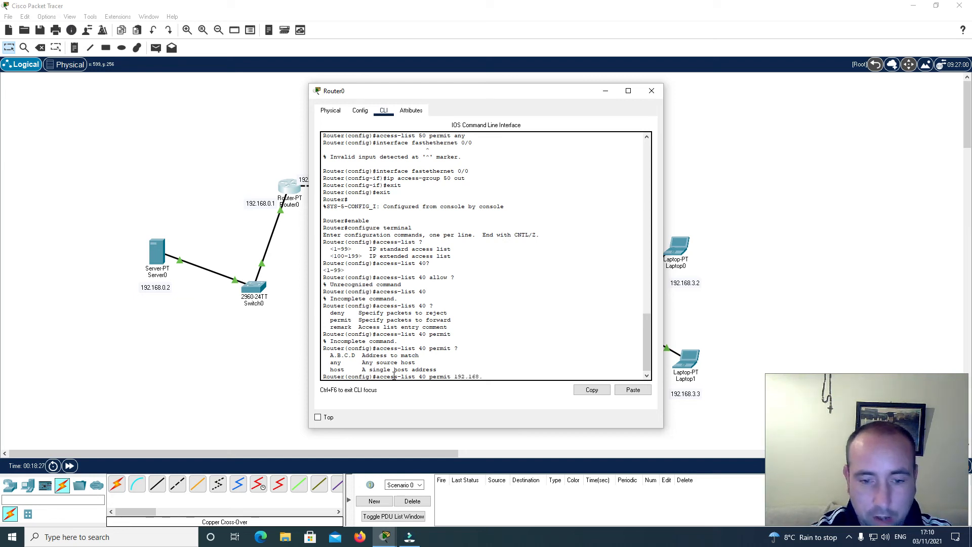
{"action": "type", "text": "3."}
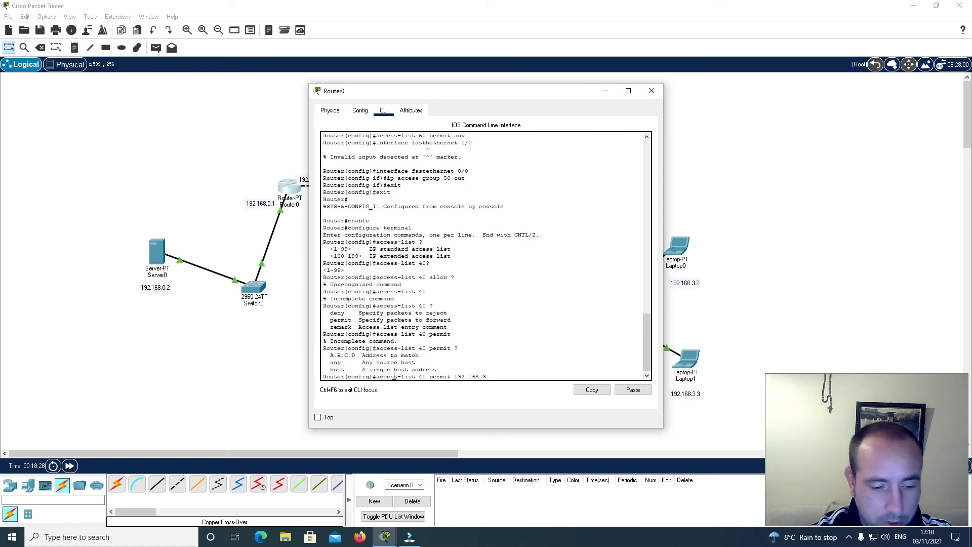
{"action": "type", "text": "2 0.0.0.0"}
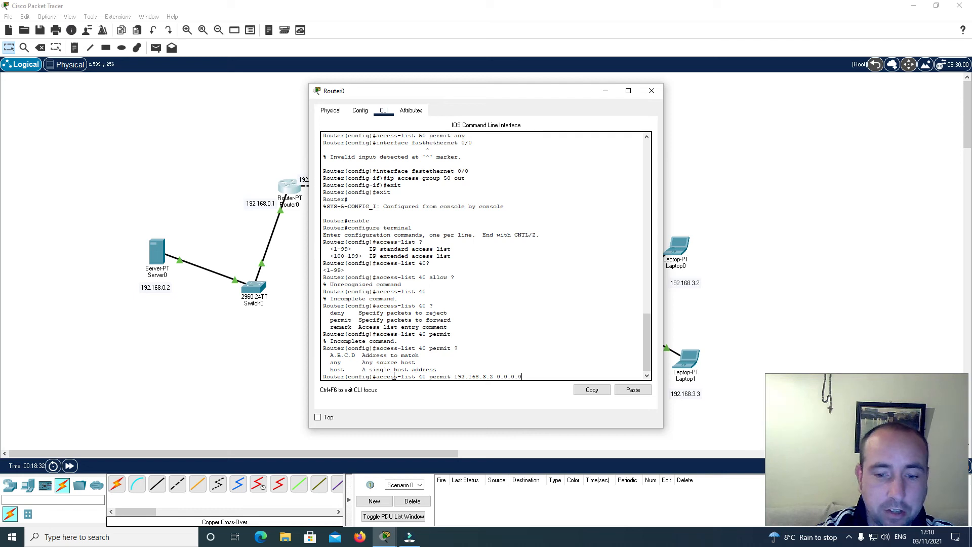
{"action": "key", "text": "Return"}
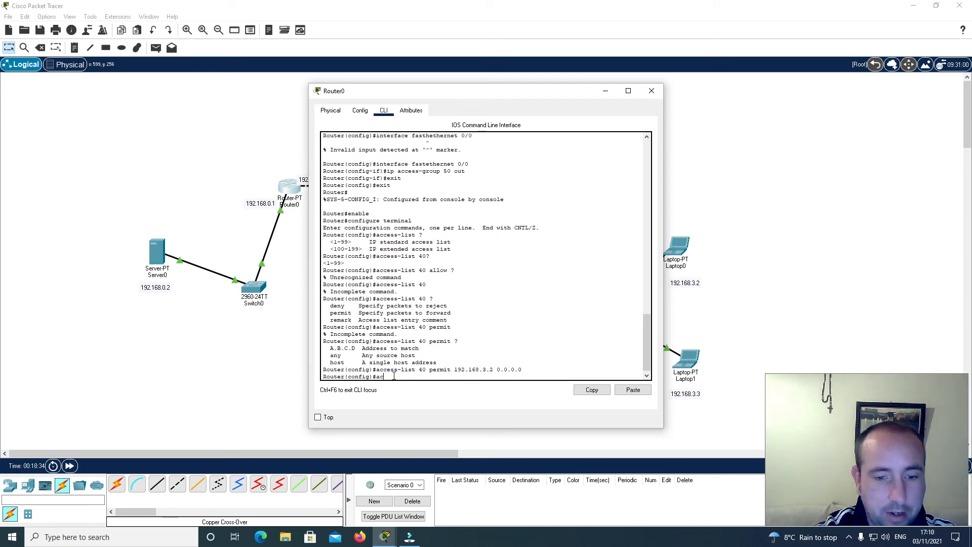
Try to add an access list 40 entry for 192.168.3.3 with wildcard mask 0.0.0.0
{"action": "type", "text": "acces"}
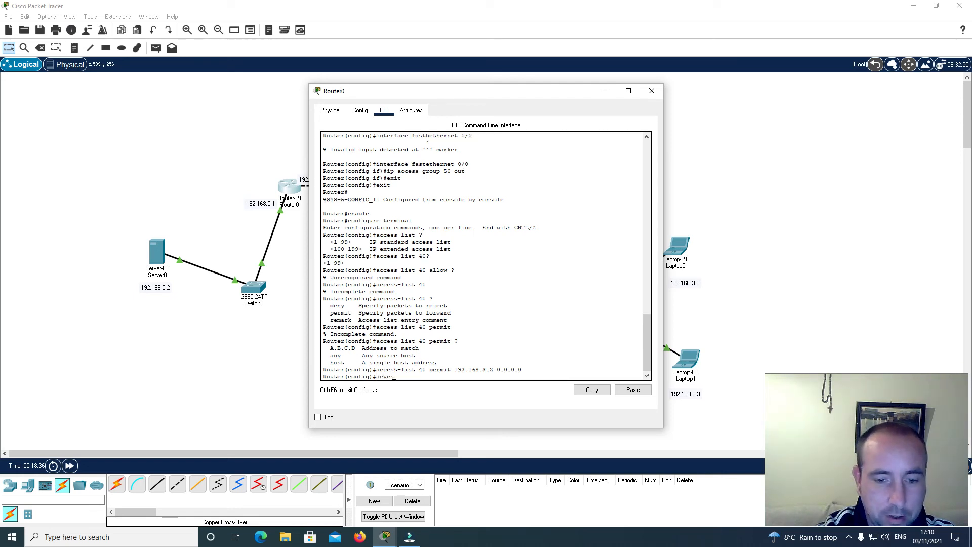
{"action": "type", "text": "s-list"}
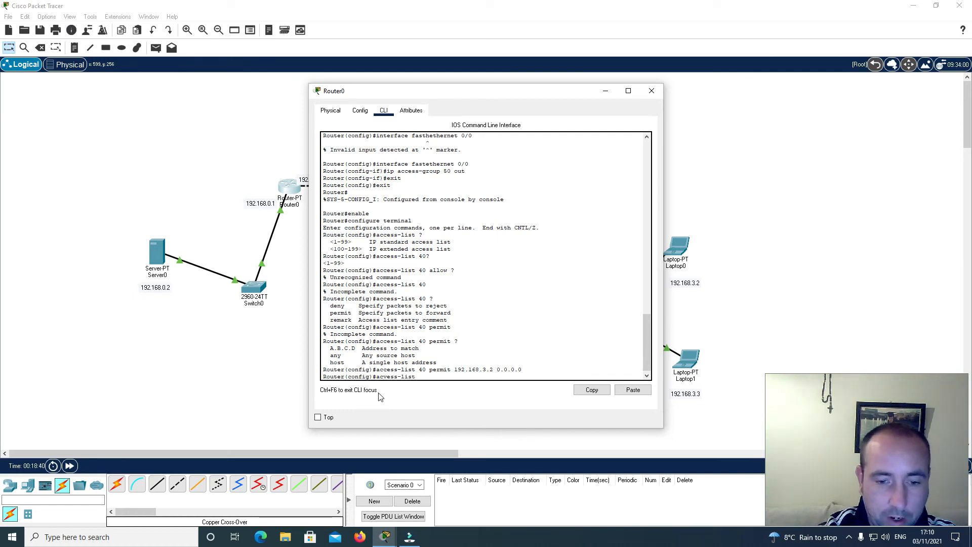
{"action": "type", "text": " 4"}
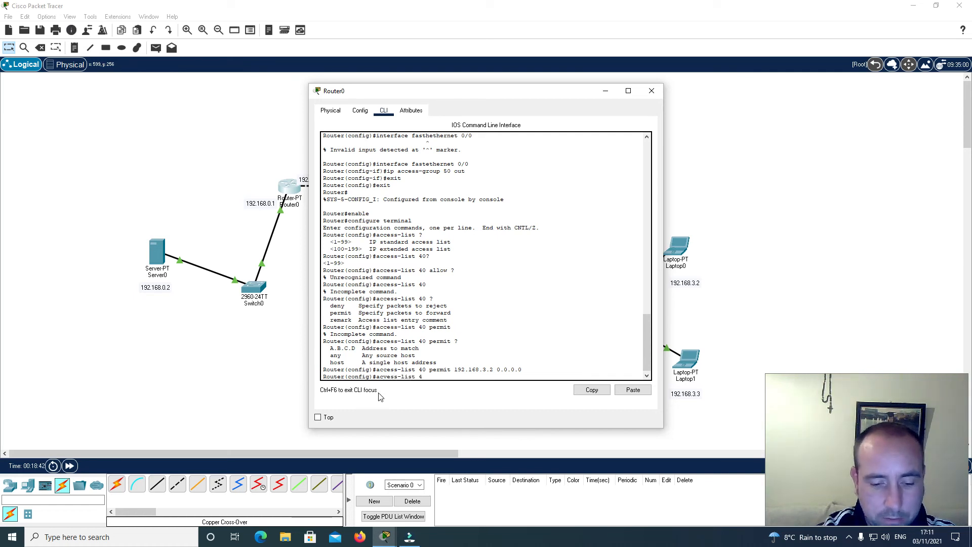
{"action": "type", "text": "0 permey"}
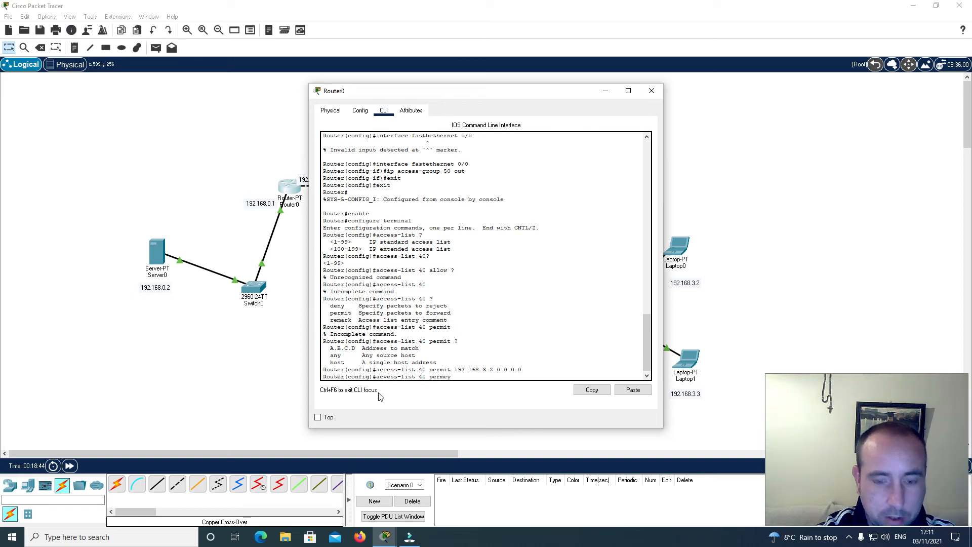
{"action": "type", "text": " 192.168"}
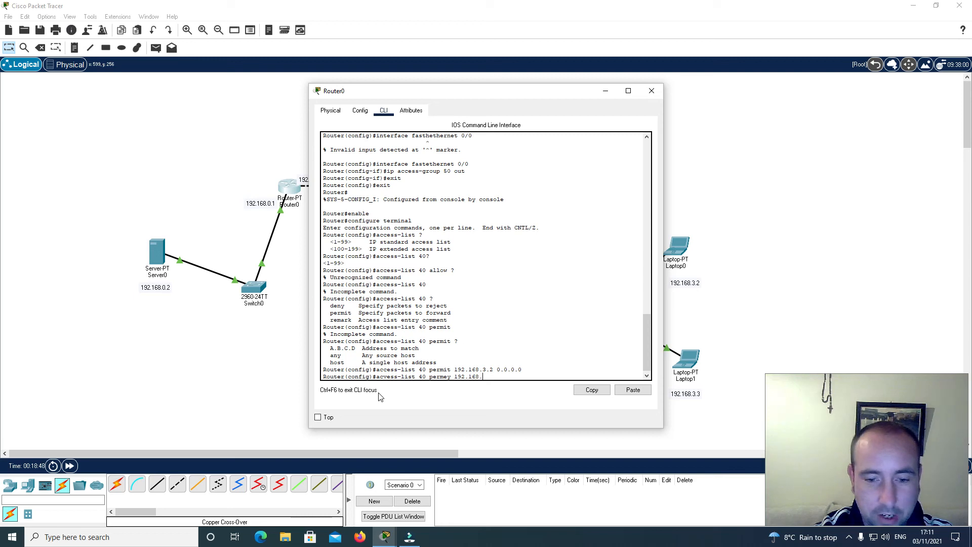
{"action": "type", "text": ".3.3"}
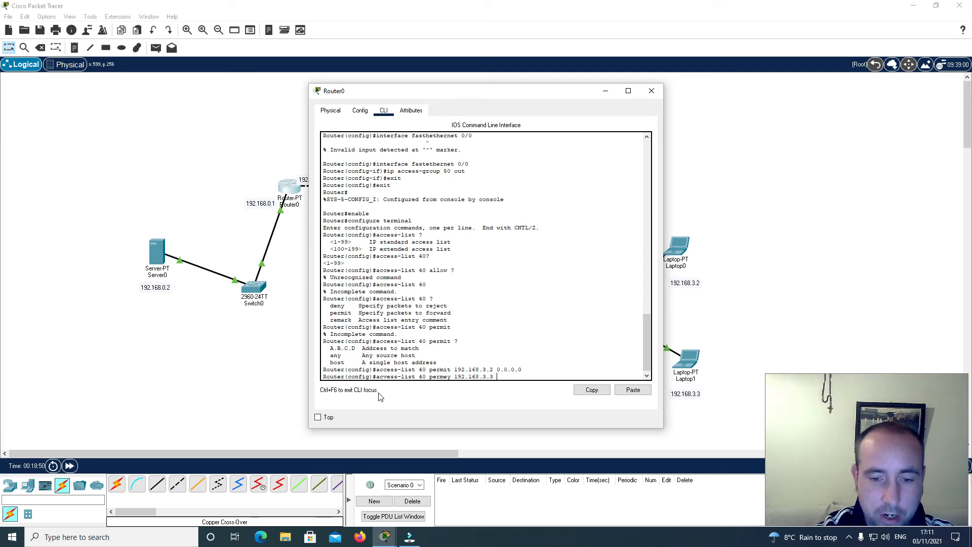
{"action": "type", "text": " 0.0.0.0"}
{"action": "key", "text": "Return"}
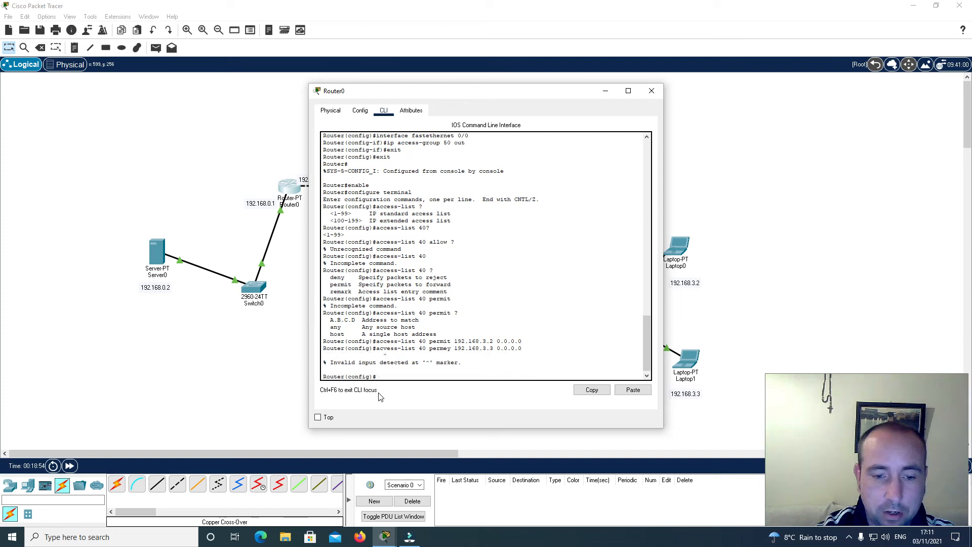
Add an entry to access list 40 permitting 192.168.3.3 with wildcard mask 0.0.0.0
{"action": "type", "text": "acce"}
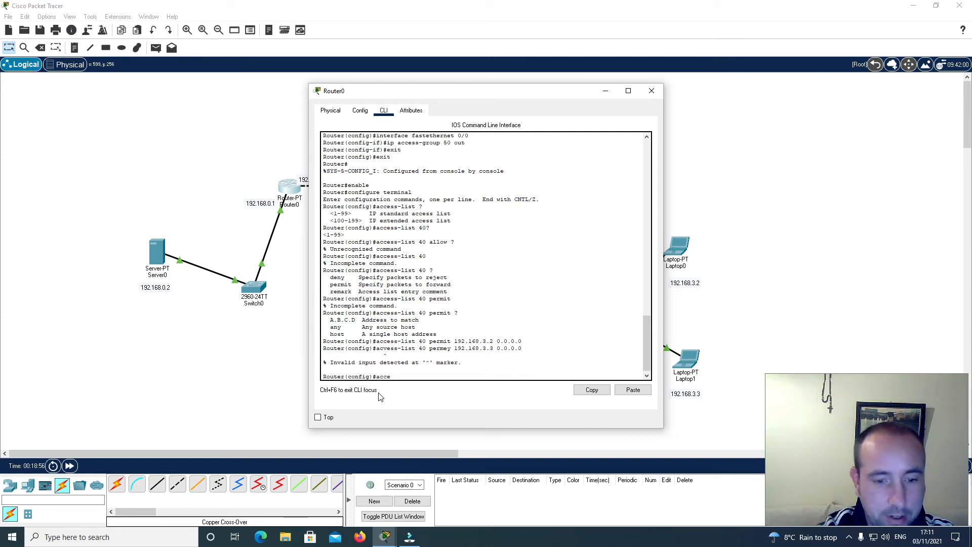
{"action": "type", "text": "ss-list"}
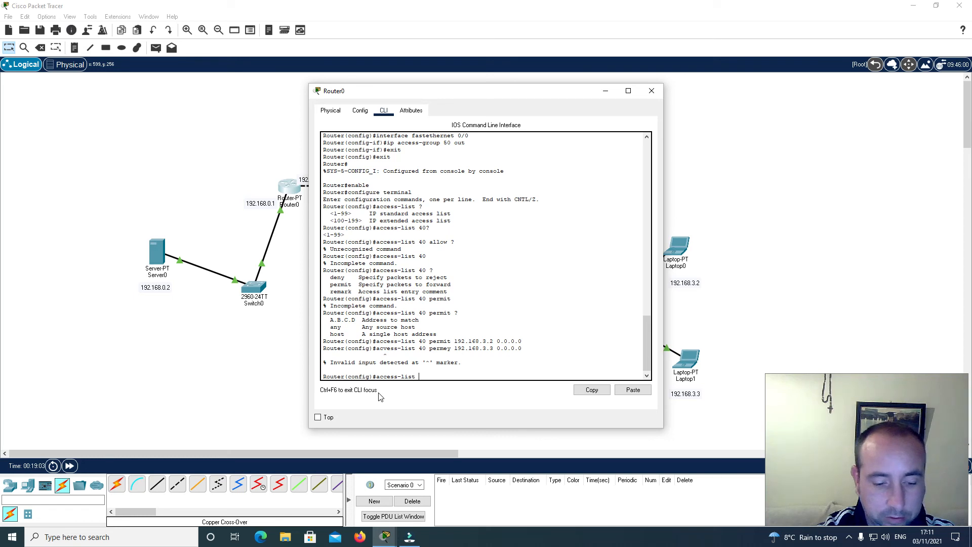
{"action": "type", "text": "40 permit 192.168"}
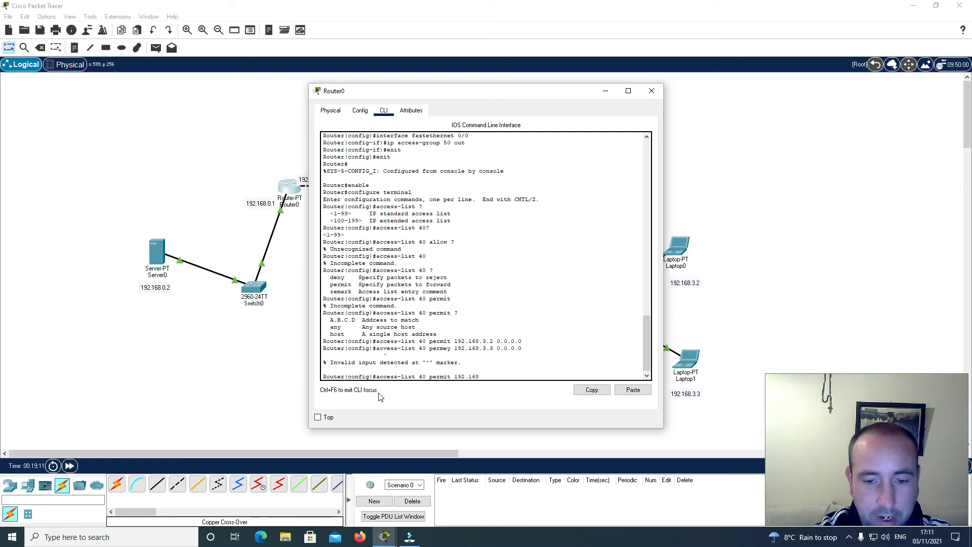
{"action": "type", "text": ".3.3 "}
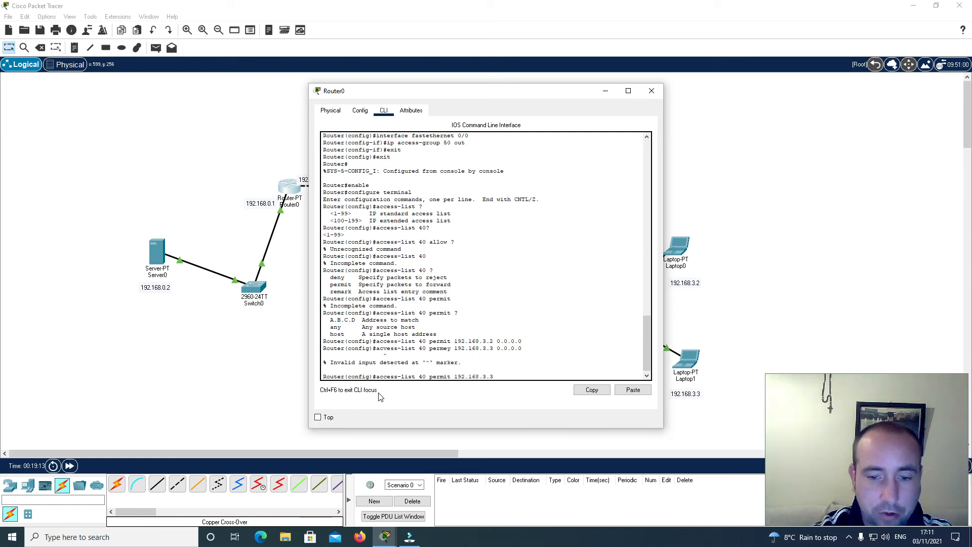
{"action": "type", "text": "0.0.0.0"}
{"action": "key", "text": "Return"}
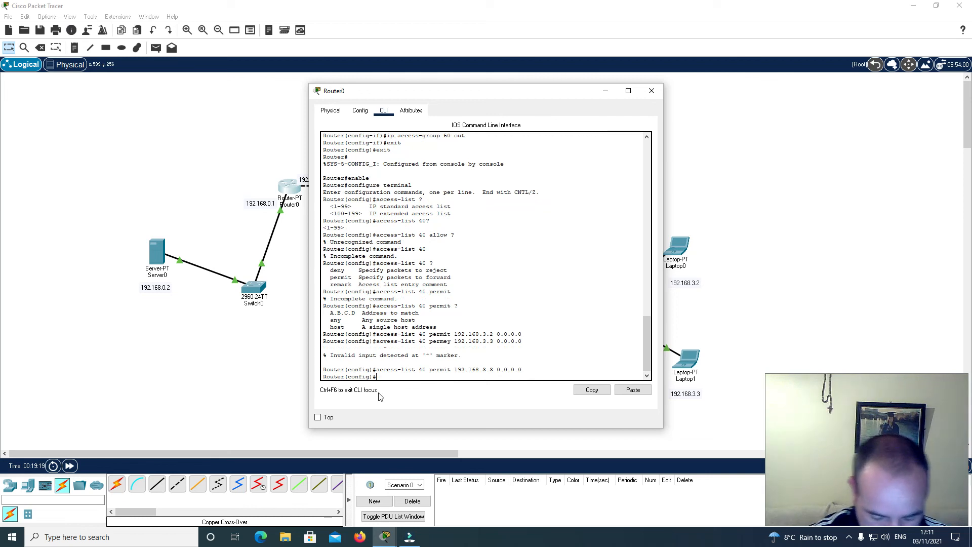
Add an entry to access list 40 permitting any source host
{"action": "type", "text": "access"}
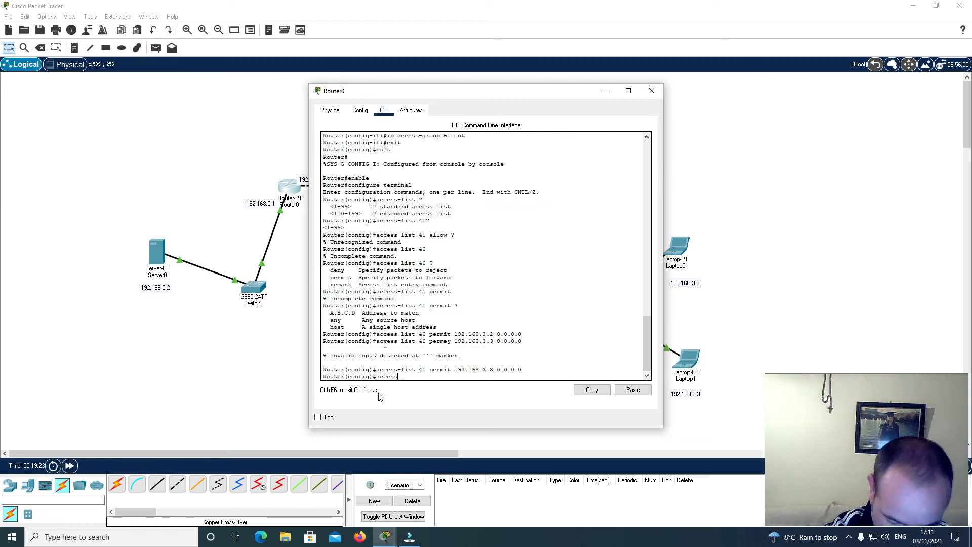
{"action": "type", "text": "-list"}
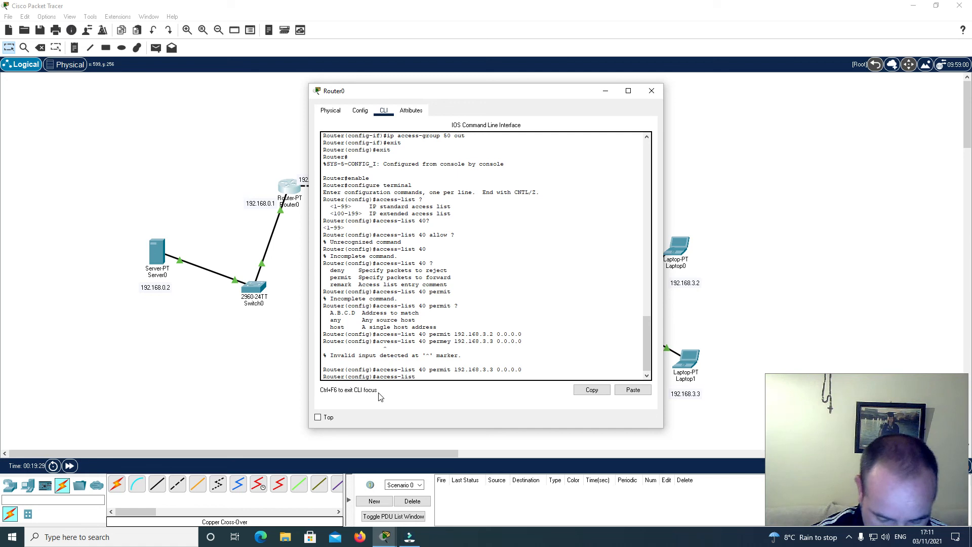
{"action": "type", "text": " 40"}
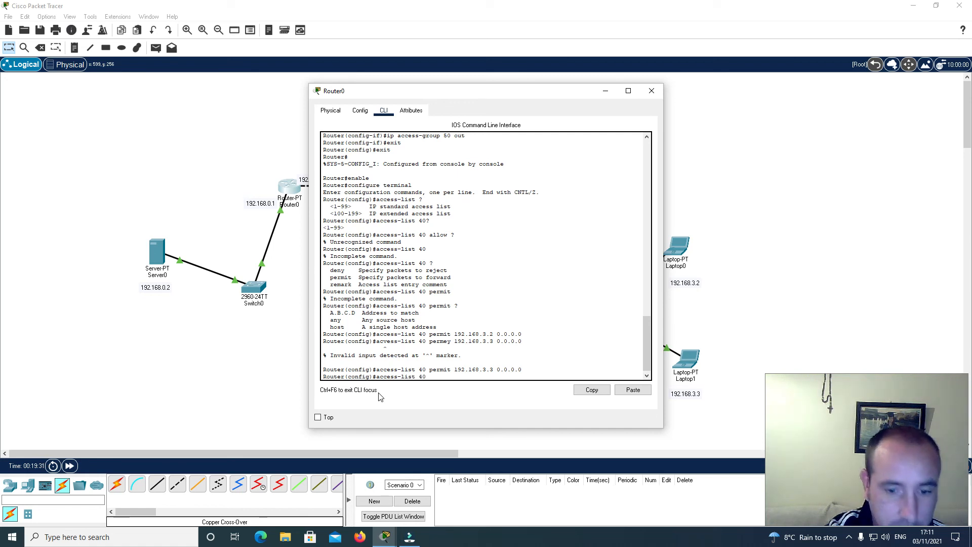
{"action": "type", "text": " per"}
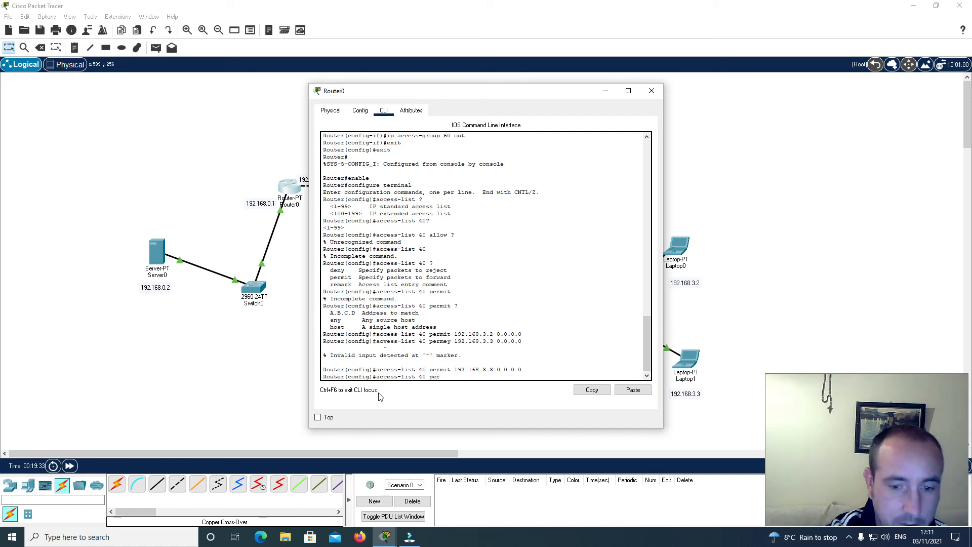
{"action": "type", "text": "mit"}
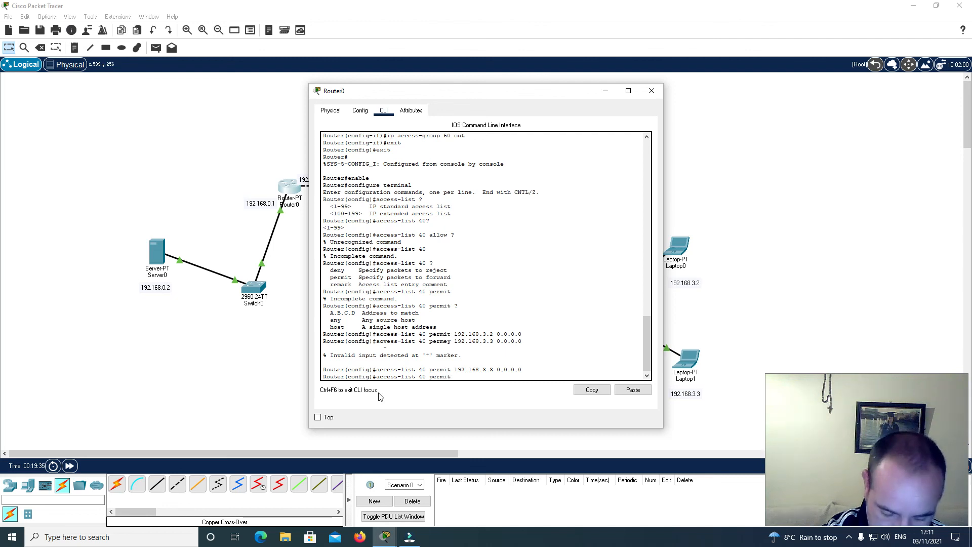
{"action": "type", "text": " any"}
{"action": "key", "text": "Return"}
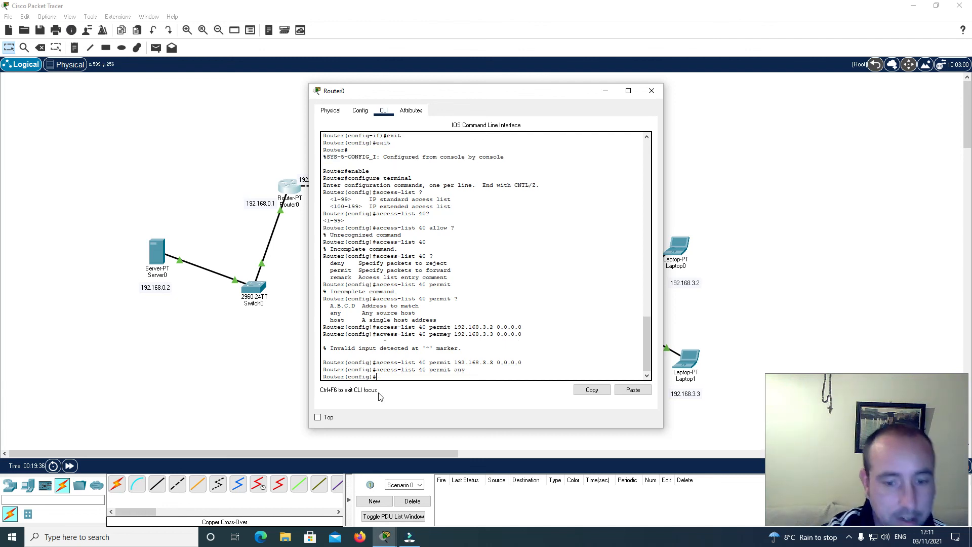
Apply access list 40 in the outbound direction on Router0's fastethernet 0/0 interface, and put the router window away
{"action": "type", "text": "interface"}
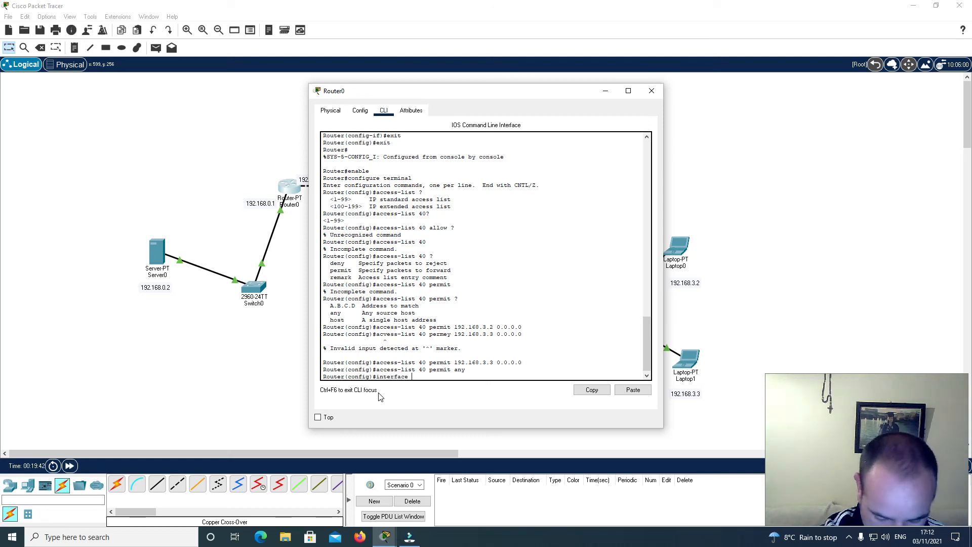
{"action": "type", "text": " fast"}
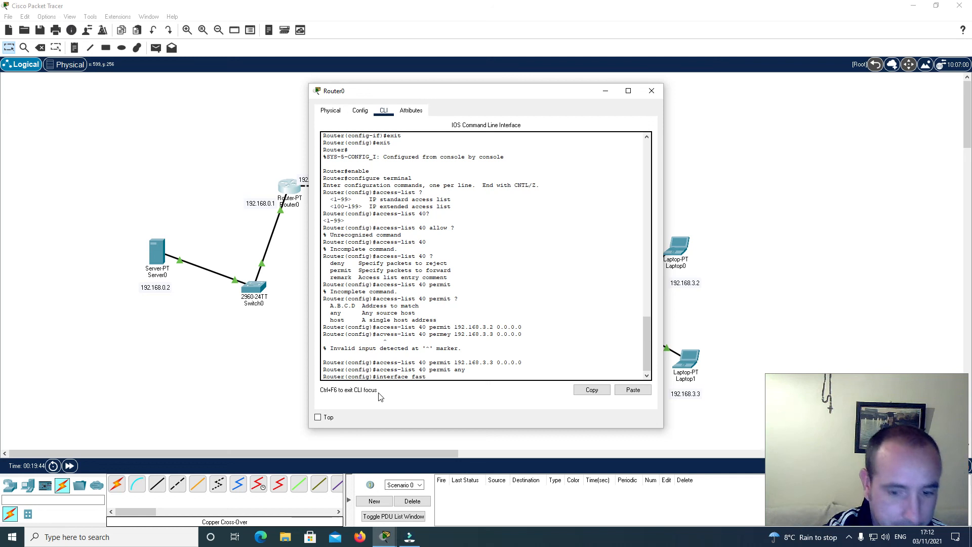
{"action": "type", "text": "ethernet"}
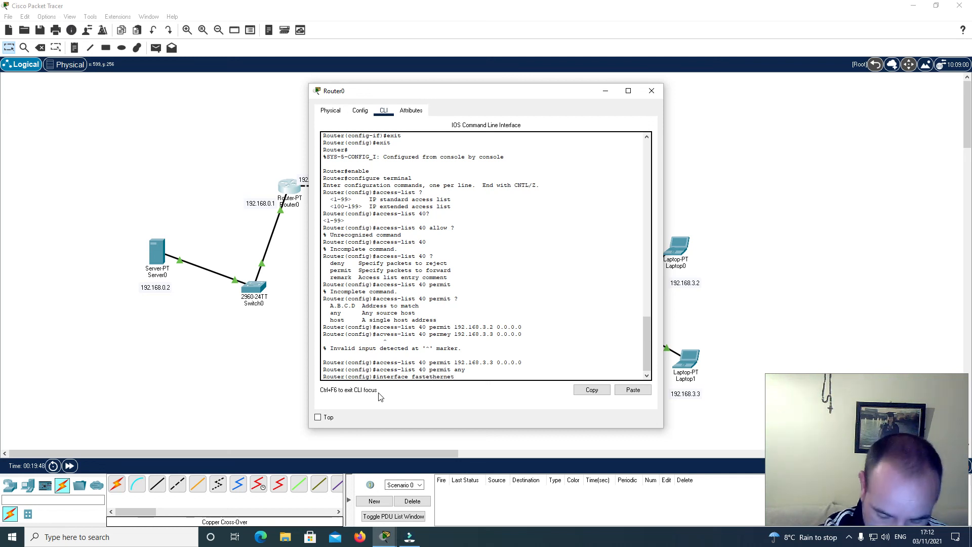
{"action": "type", "text": " 0/0"}
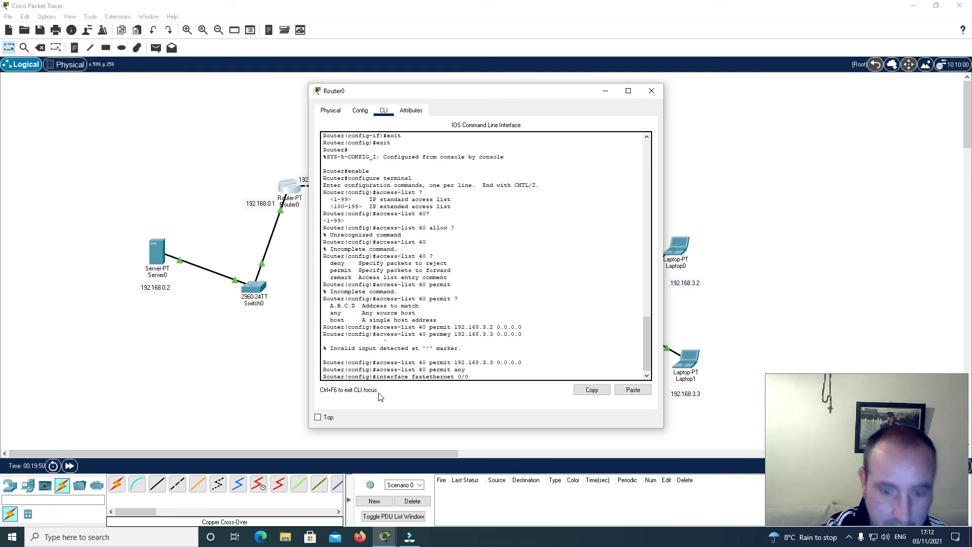
{"action": "key", "text": "Return"}
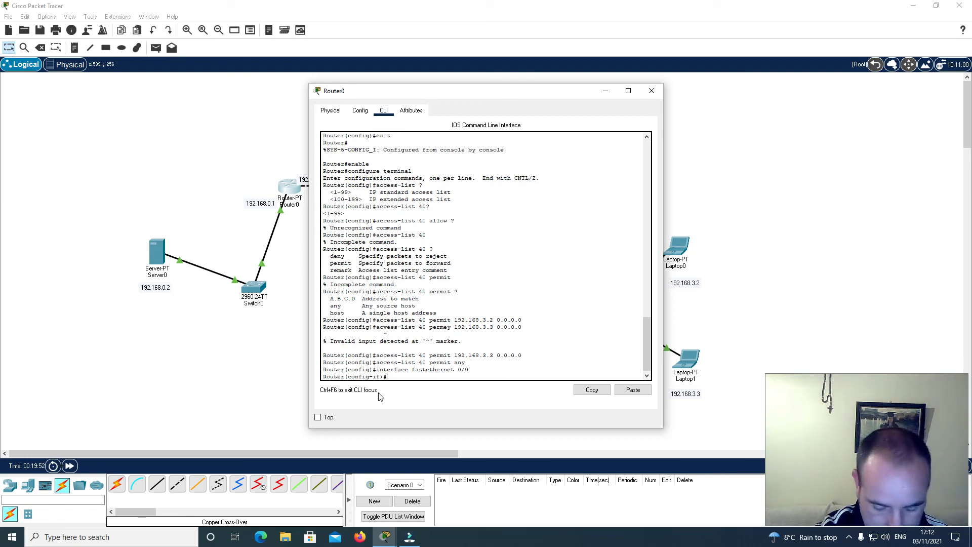
{"action": "type", "text": "ip a"}
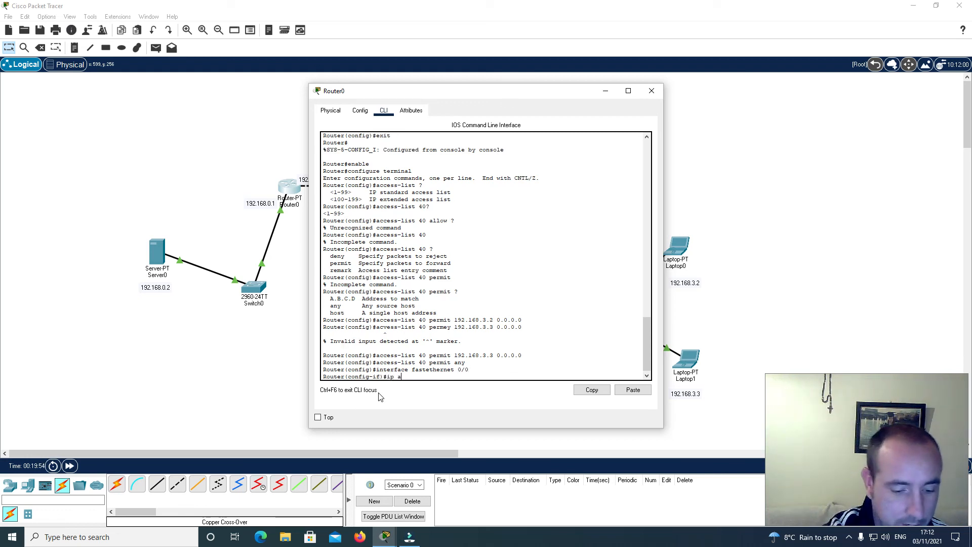
{"action": "type", "text": "cce"}
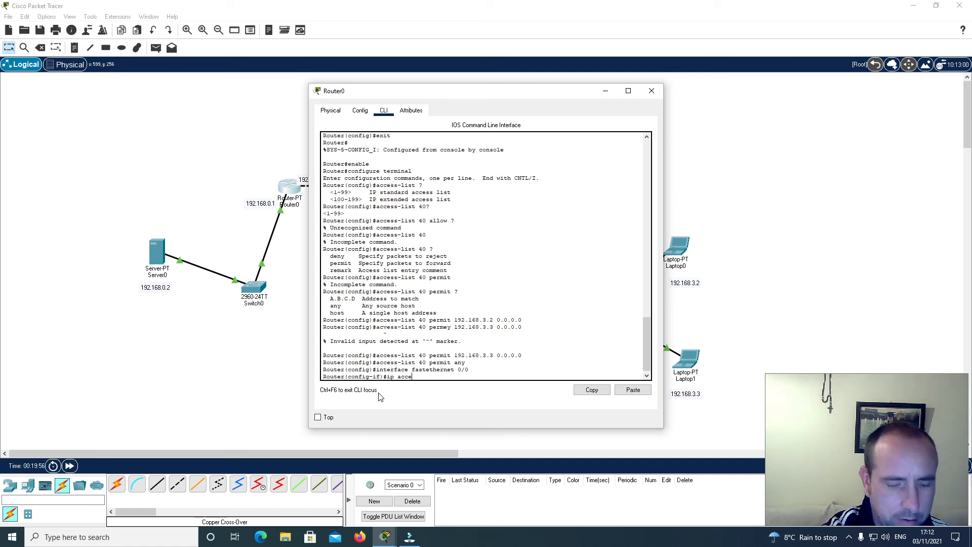
{"action": "type", "text": "ss-g"}
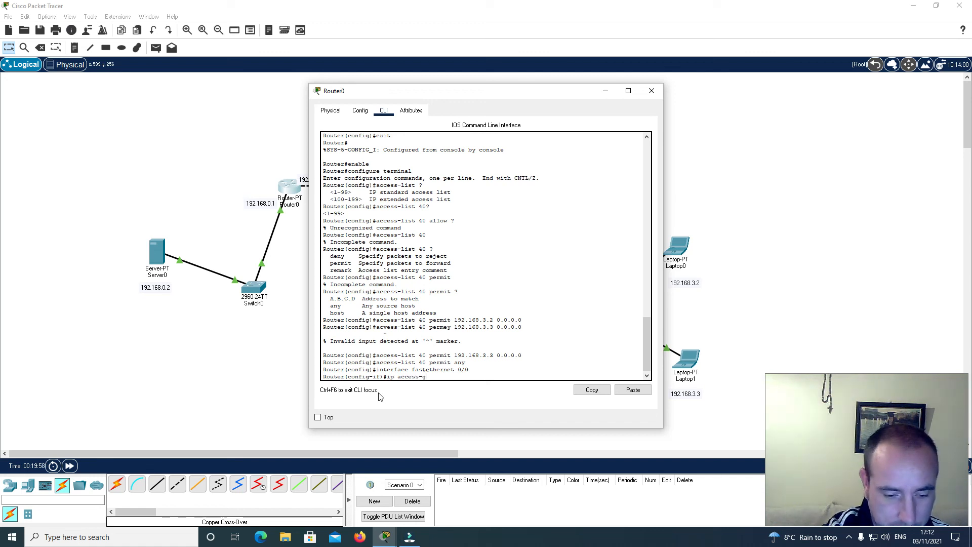
{"action": "type", "text": "ropup"}
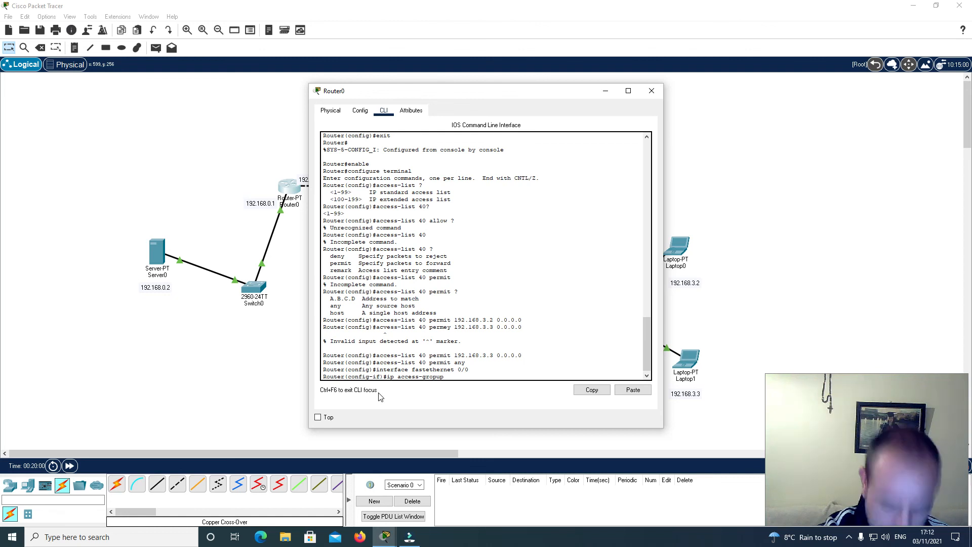
{"action": "key", "text": "BackSpace"}
{"action": "key", "text": "BackSpace"}
{"action": "key", "text": "BackSpace"}
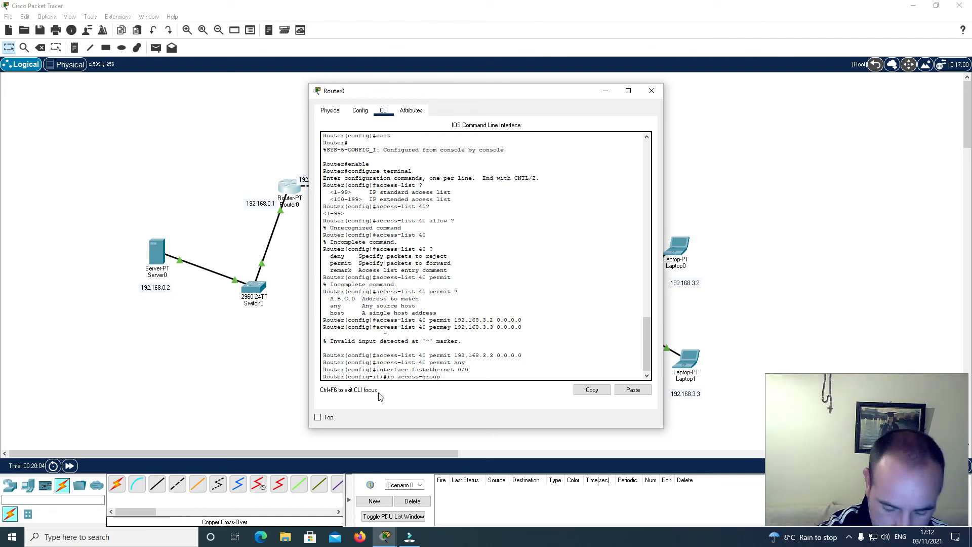
{"action": "type", "text": "40 out"}
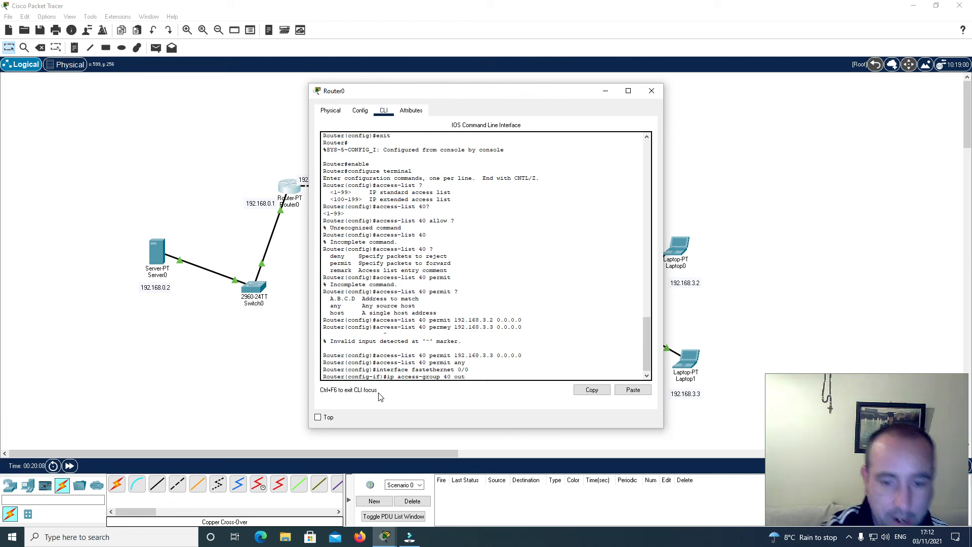
{"action": "key", "text": "Return"}
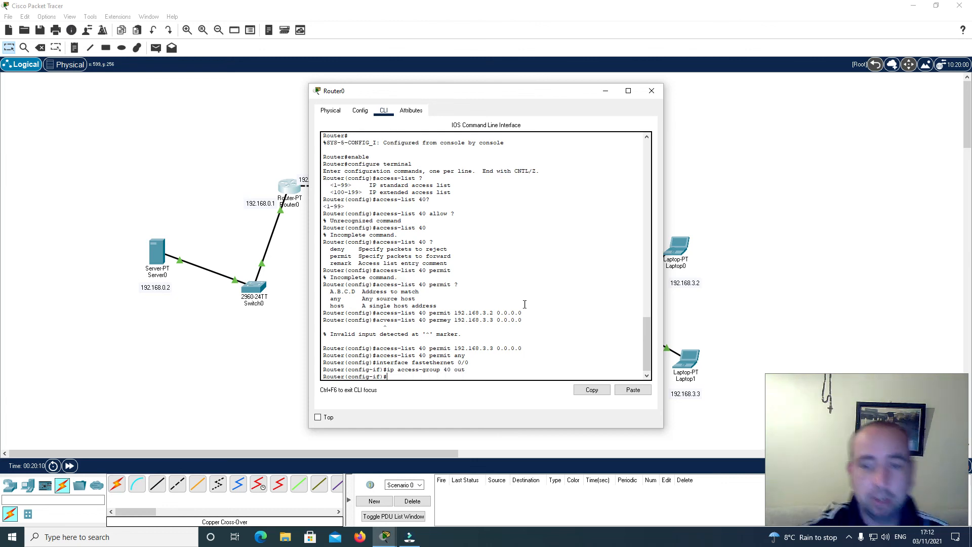
{"action": "left_click", "coordinate": [605, 90]}
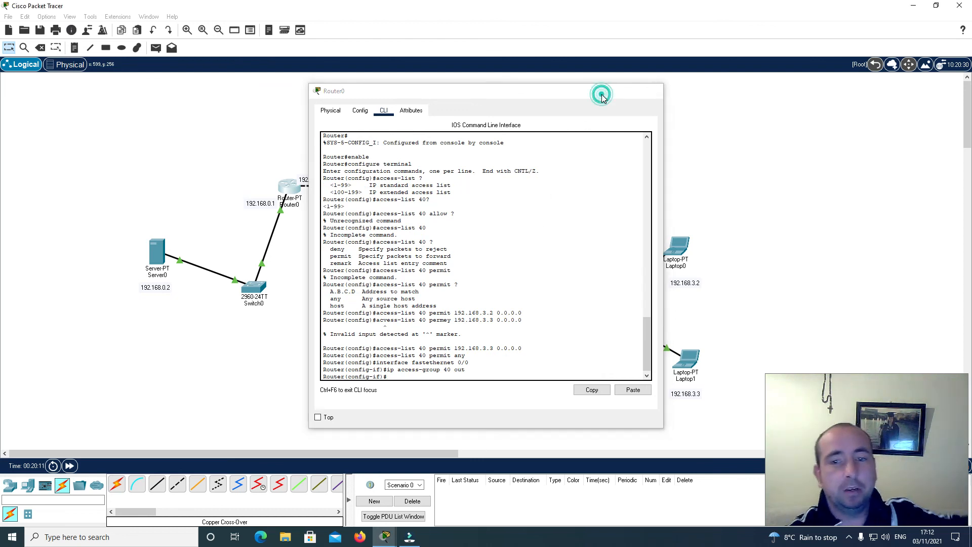
Ping the server at 192.168.0.2 from Laptop0's command prompt
{"action": "left_click", "coordinate": [678, 250]}
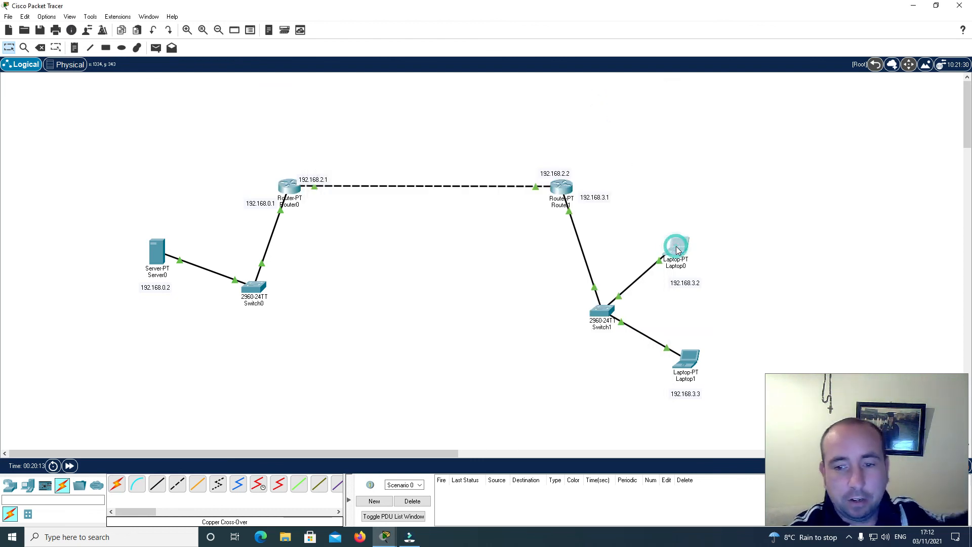
{"action": "left_click", "coordinate": [542, 152]}
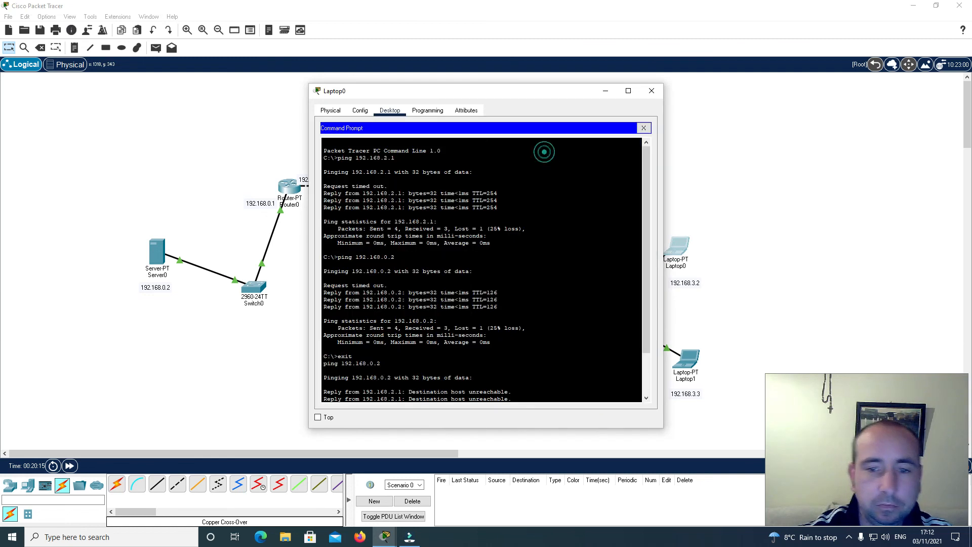
{"action": "type", "text": "ping 192.168.0."}
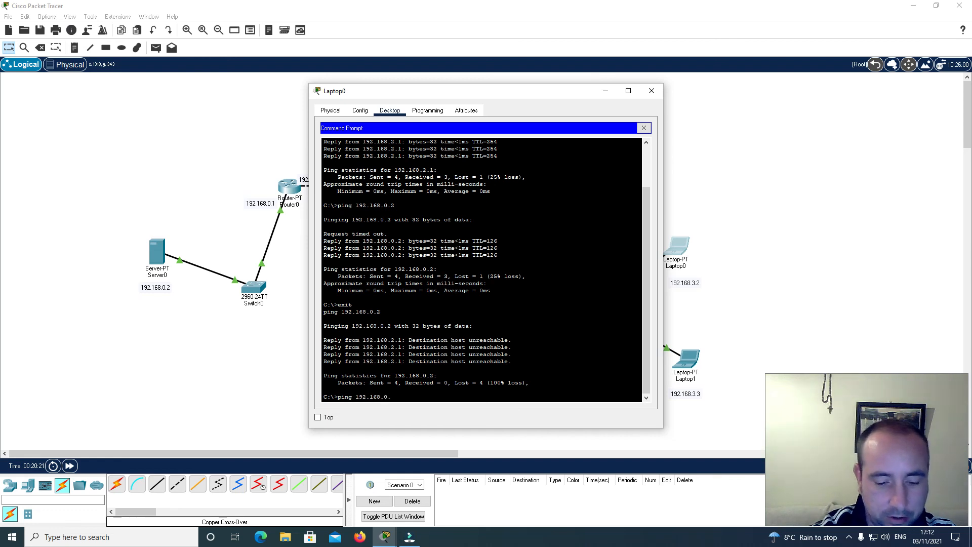
{"action": "type", "text": "2"}
{"action": "key", "text": "Return"}
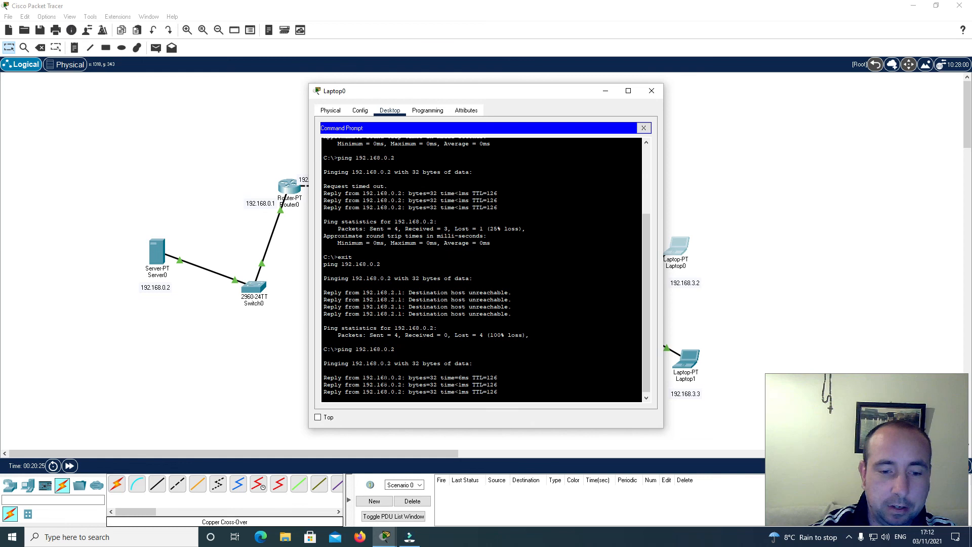
Exit Laptop0's command prompt with the exit command and close the laptop's window
{"action": "type", "text": "it"}
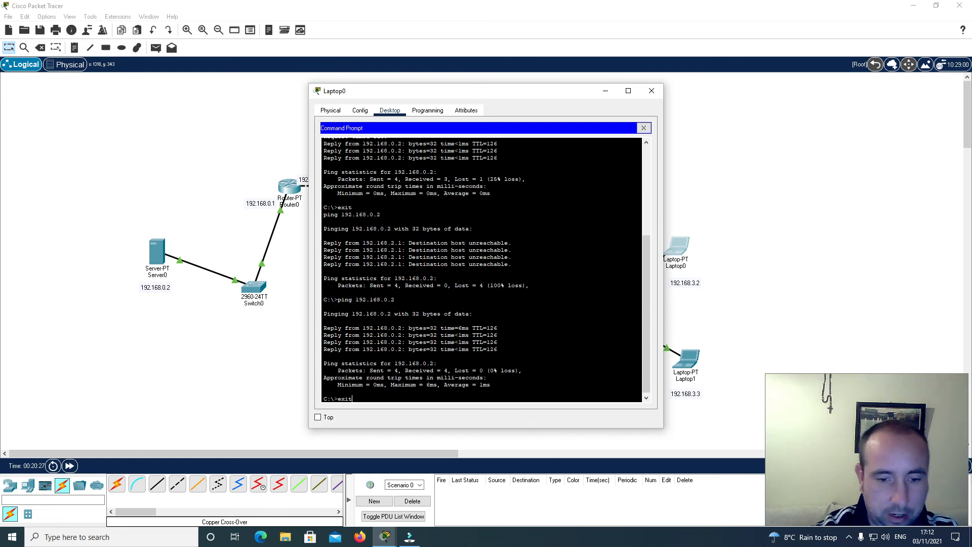
{"action": "key", "text": "Return"}
{"action": "left_click", "coordinate": [651, 91]}
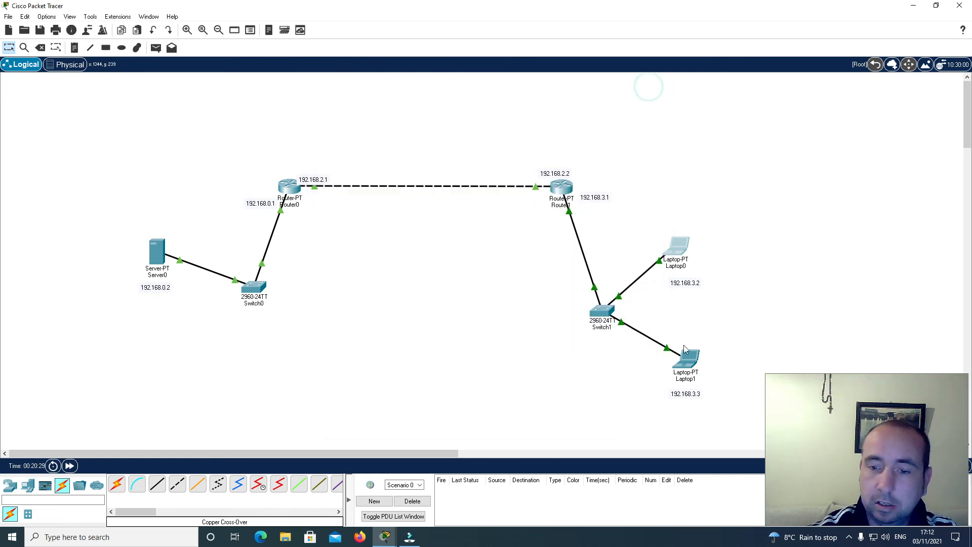
Ping the server at 192.168.0.2 from Laptop1's command prompt, exit the prompt and close the laptop's window
{"action": "left_click", "coordinate": [688, 364]}
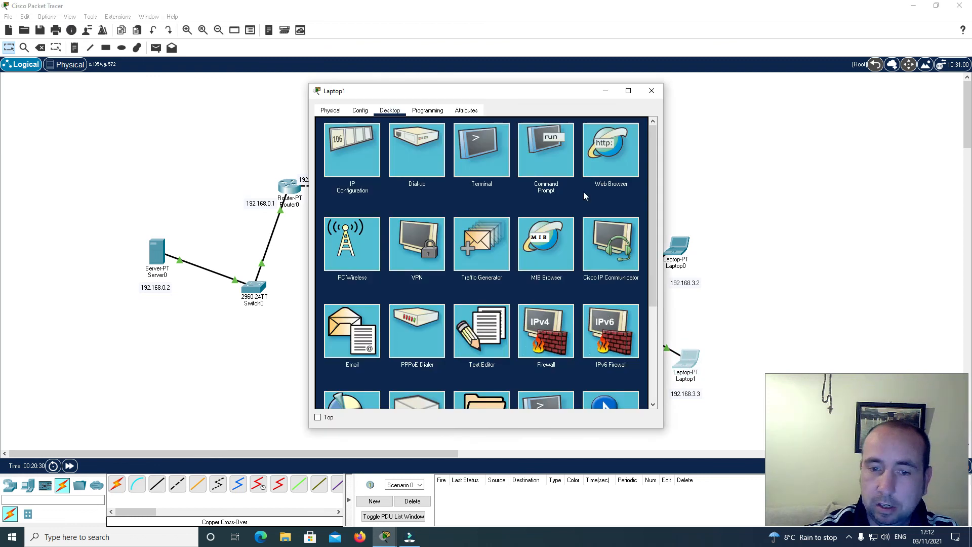
{"action": "left_click", "coordinate": [557, 153]}
{"action": "left_click_drag", "start_coordinate": [516, 85], "coordinate": [577, 82]}
{"action": "type", "text": "ping 192.168.0.2"}
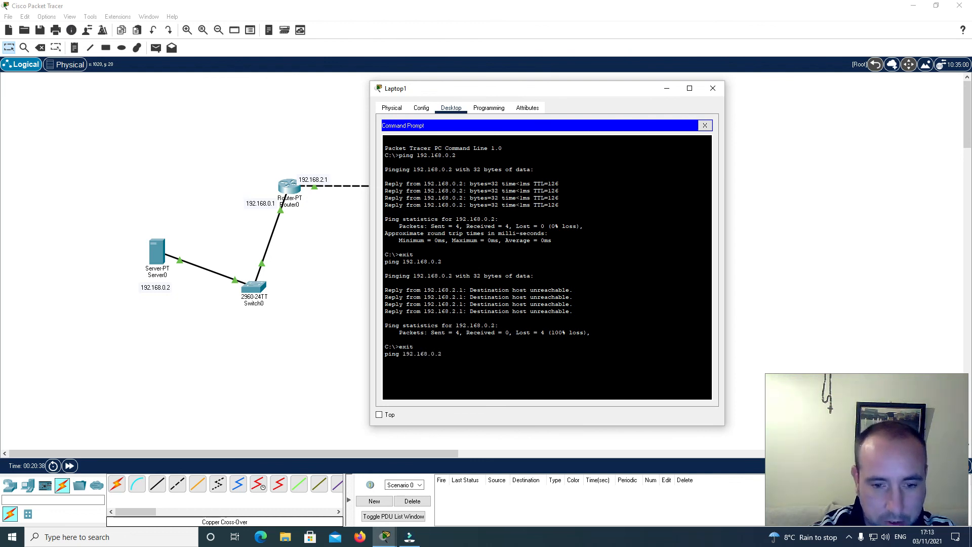
{"action": "key", "text": "Return"}
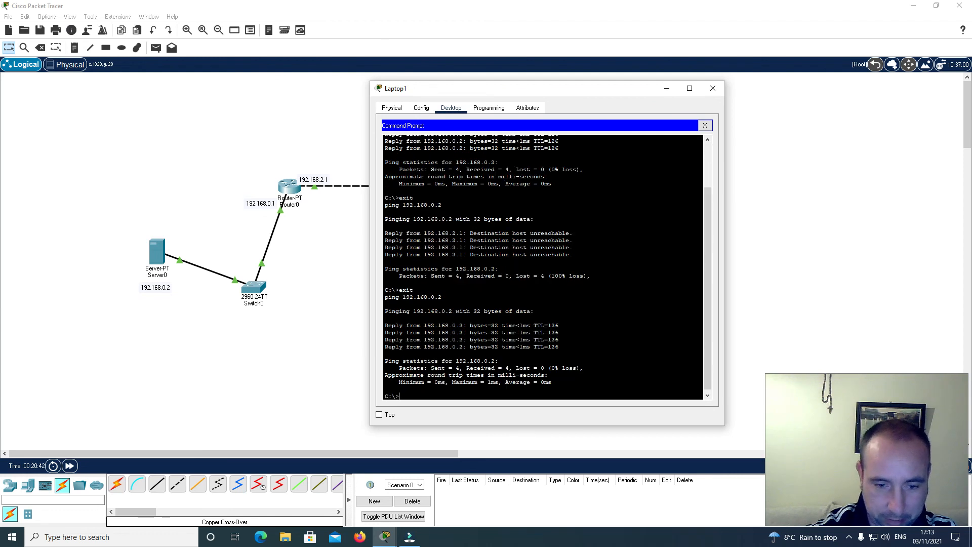
{"action": "type", "text": "exit"}
{"action": "key", "text": "Return"}
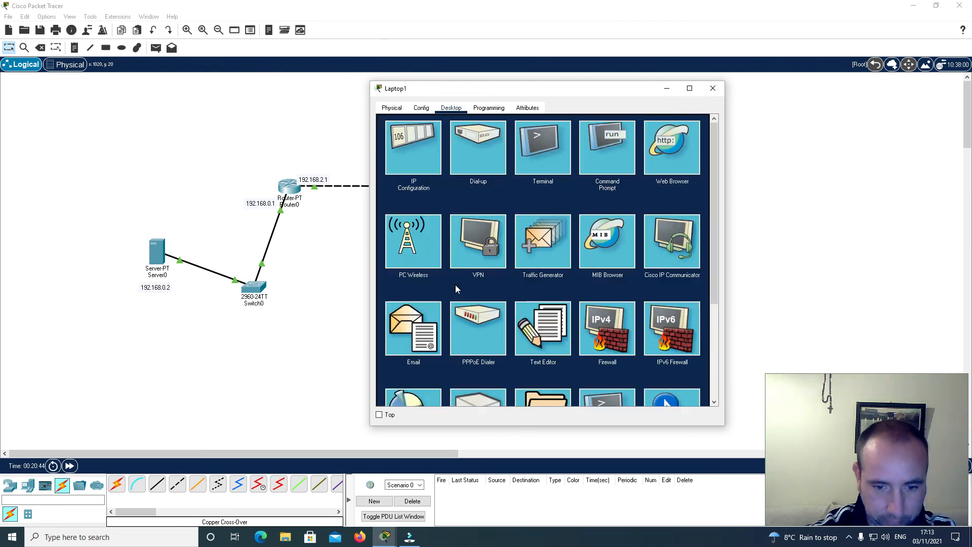
{"action": "left_click", "coordinate": [713, 88]}
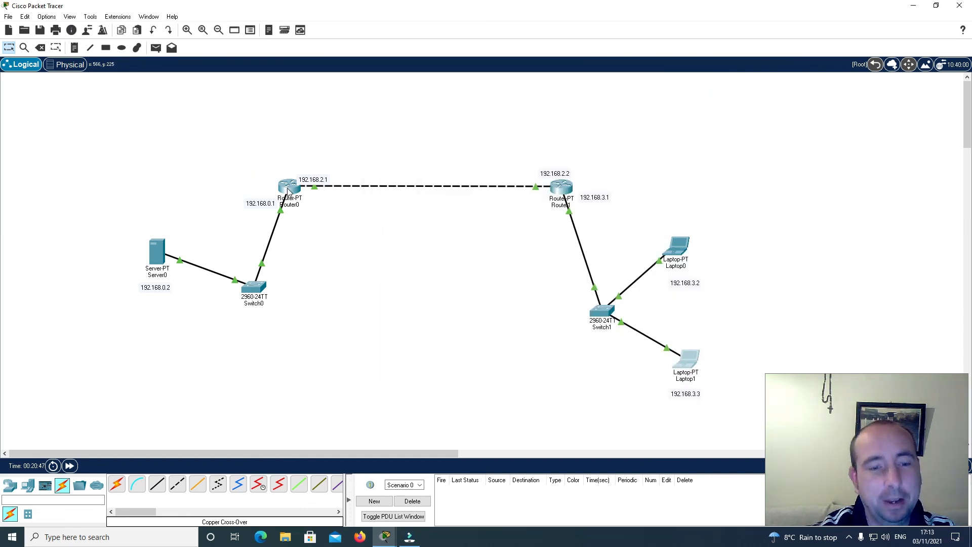
{"action": "mouse_move", "coordinate": [288, 191]}
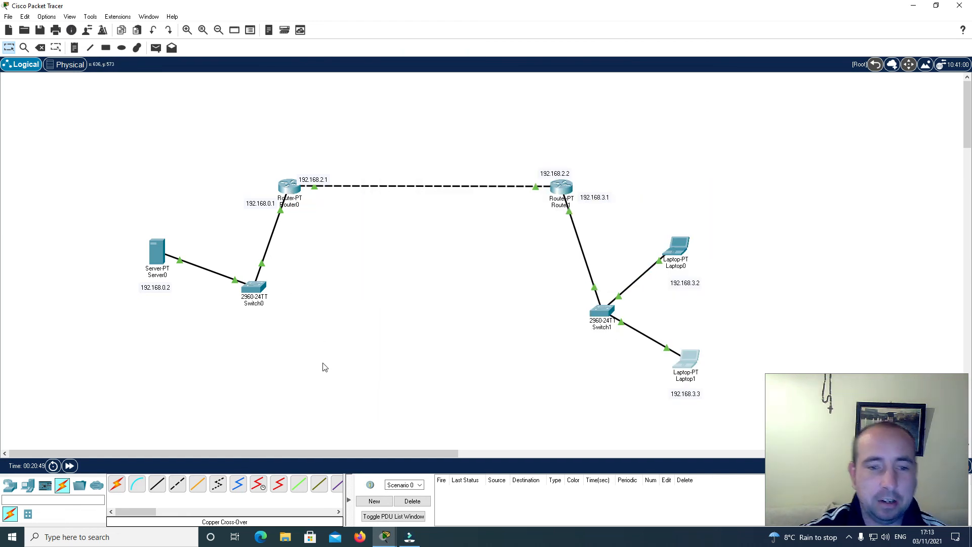